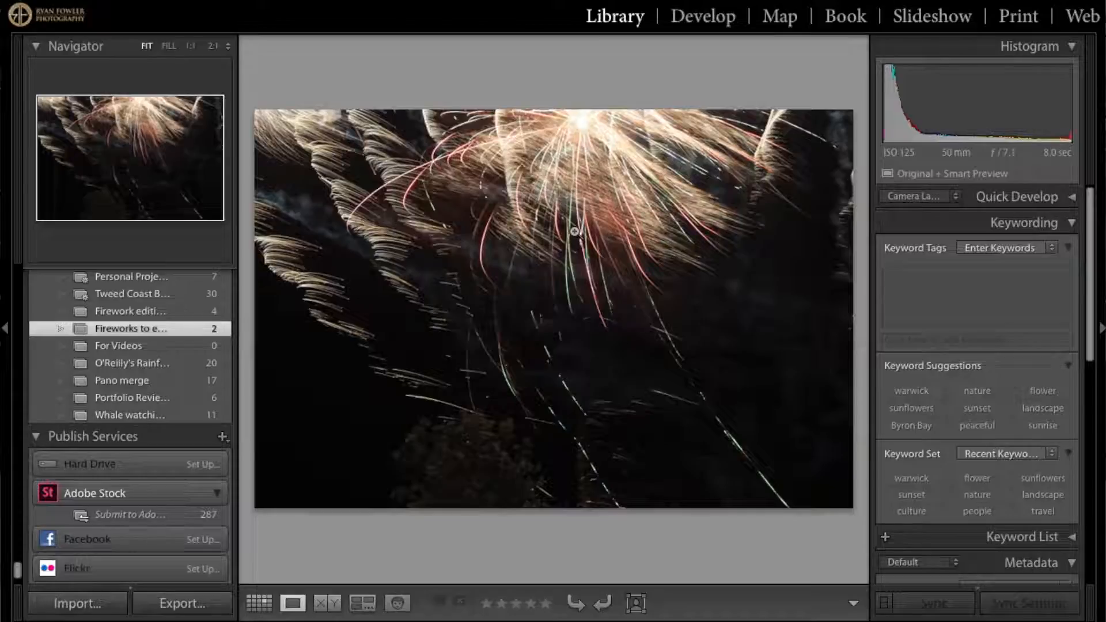
- Open the fireworks photo in the Develop module and lower its Highlights to -29
key(d)
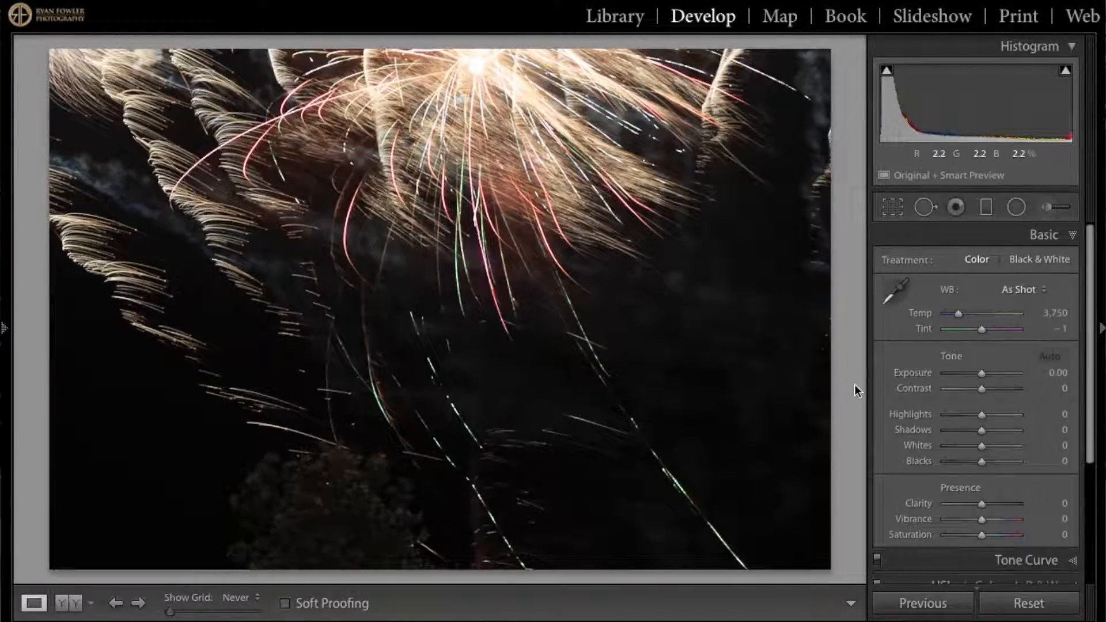
drag(979, 416, 868, 409)
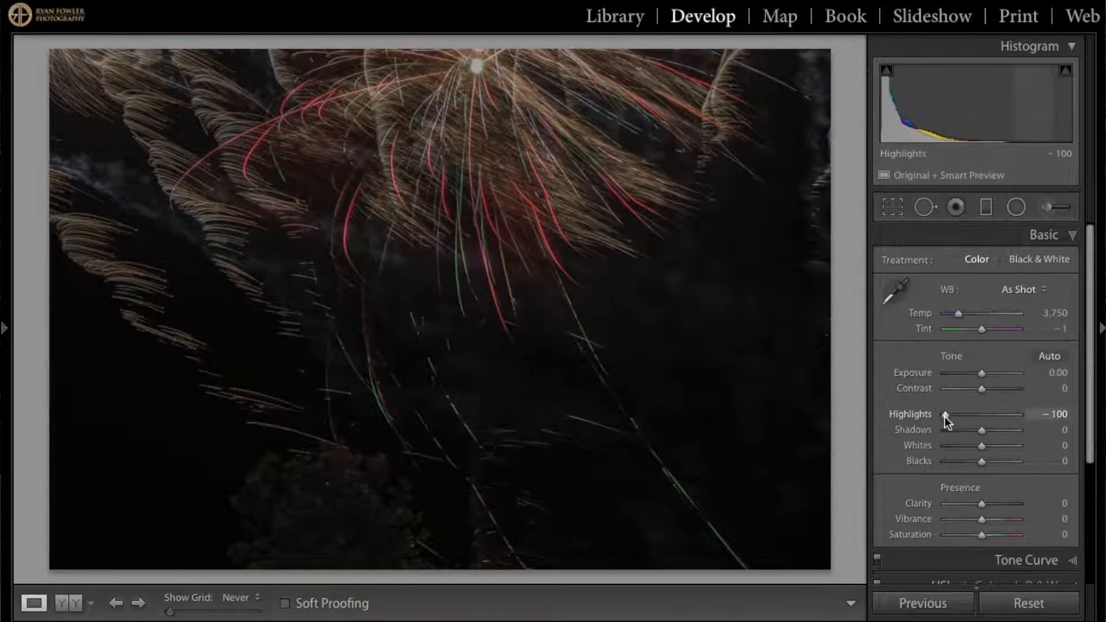
drag(945, 413, 970, 416)
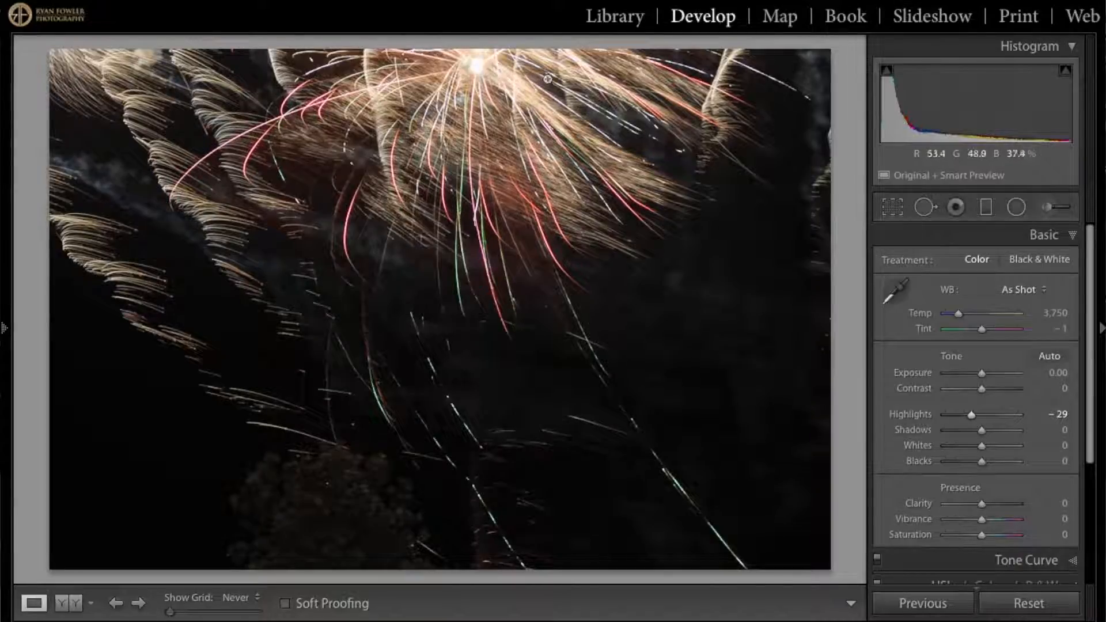
- Compare the photo with the camera calibration and its Camera Landscape profile switched off and on
scroll(928, 466, down, 3)
scroll(928, 466, down, 2)
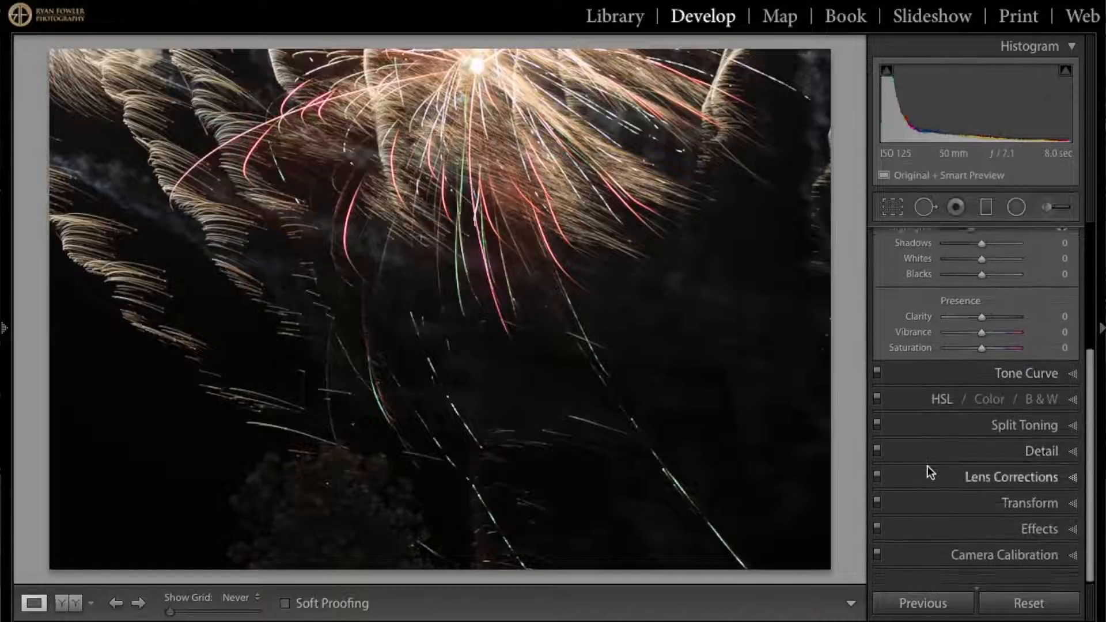
click(915, 566)
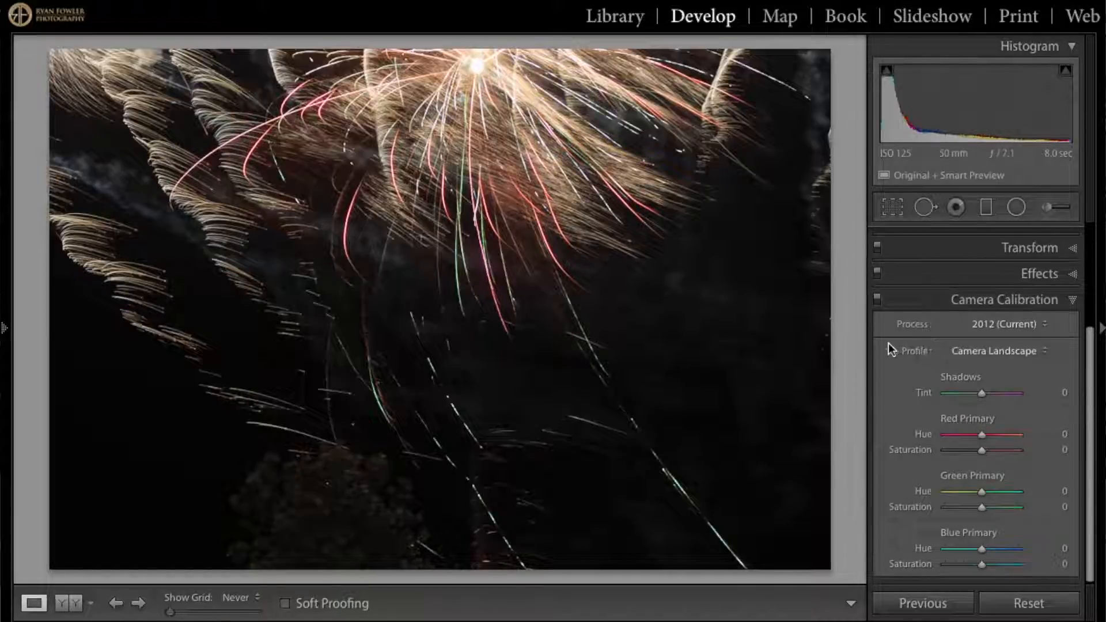
click(877, 300)
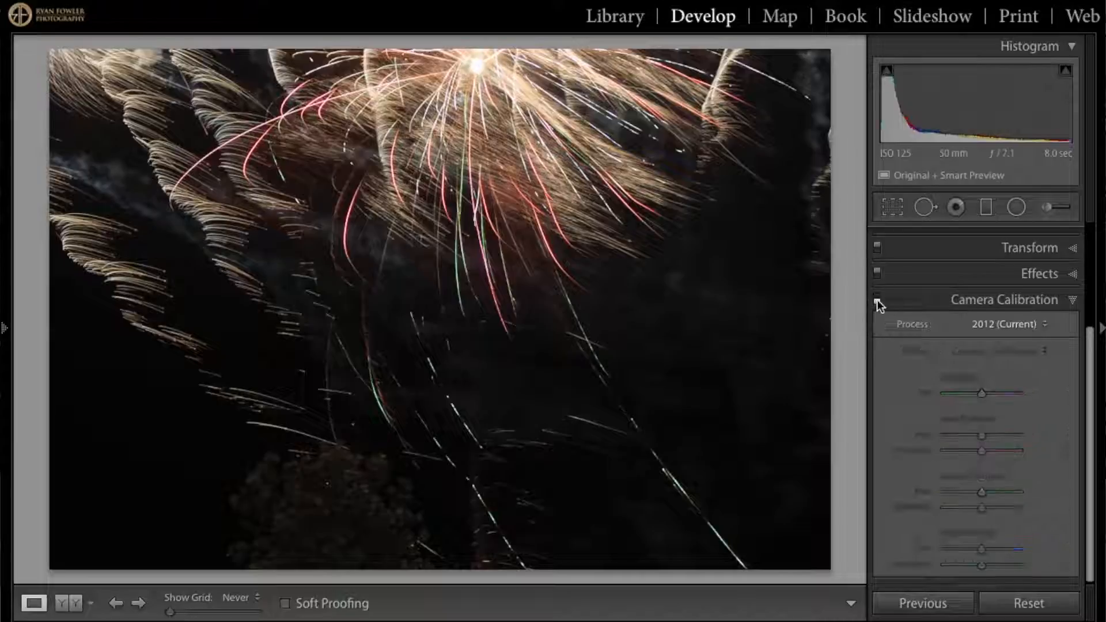
click(877, 300)
click(877, 300)
click(877, 300)
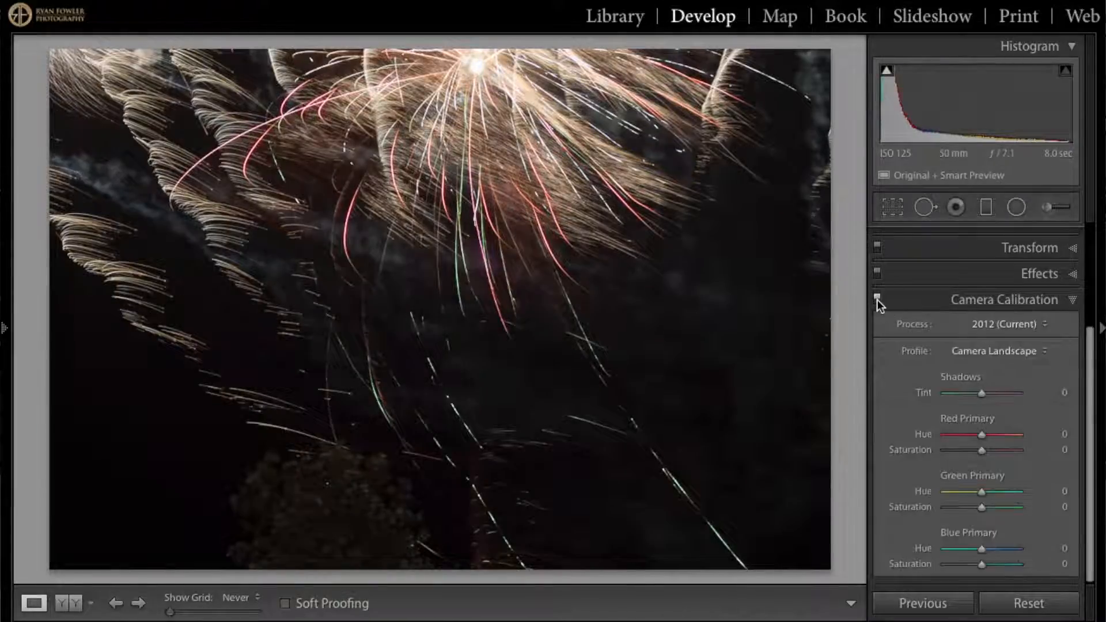
click(966, 304)
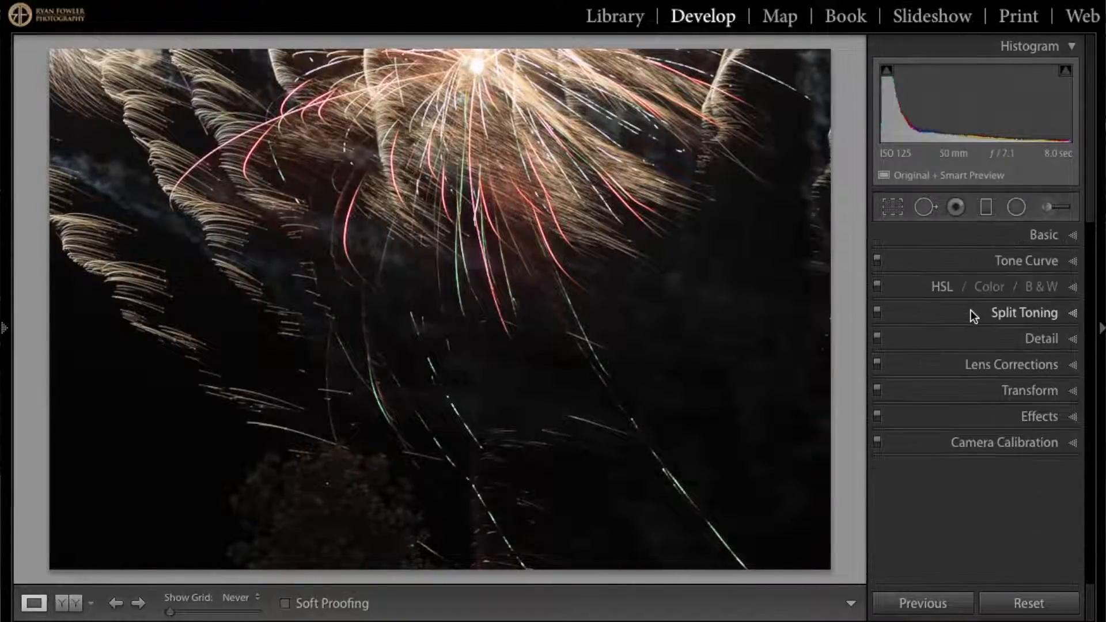
- Enable chromatic aberration removal and profile corrections in the photo's lens corrections
click(967, 367)
click(904, 351)
click(904, 367)
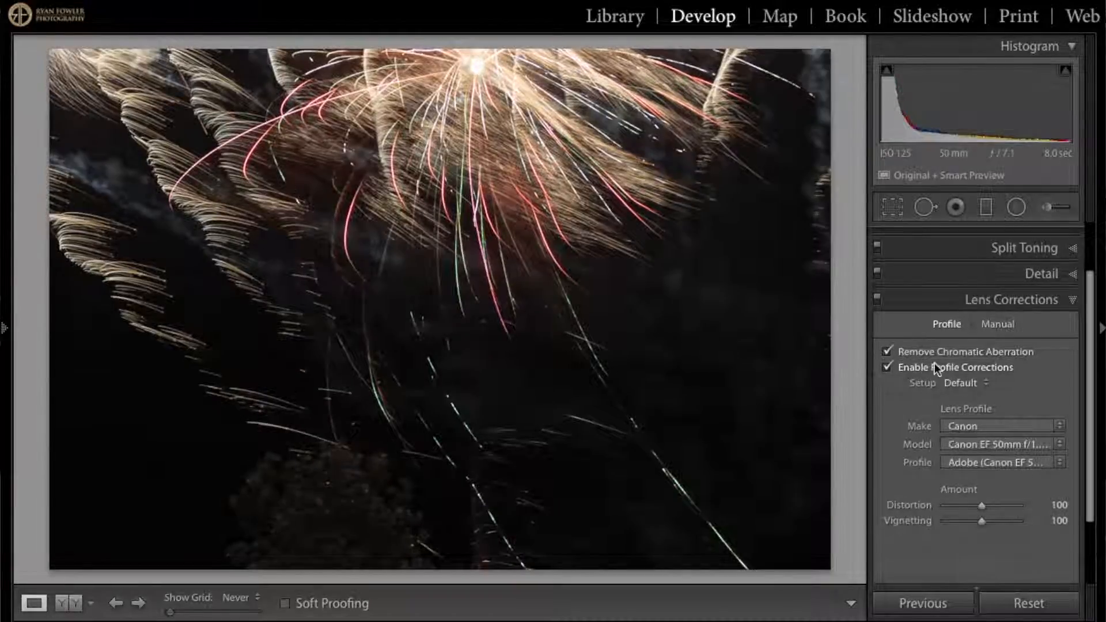
- Set the photo's Highlights to -45 and Shadows to +47
scroll(1008, 348, up, 3)
click(1019, 233)
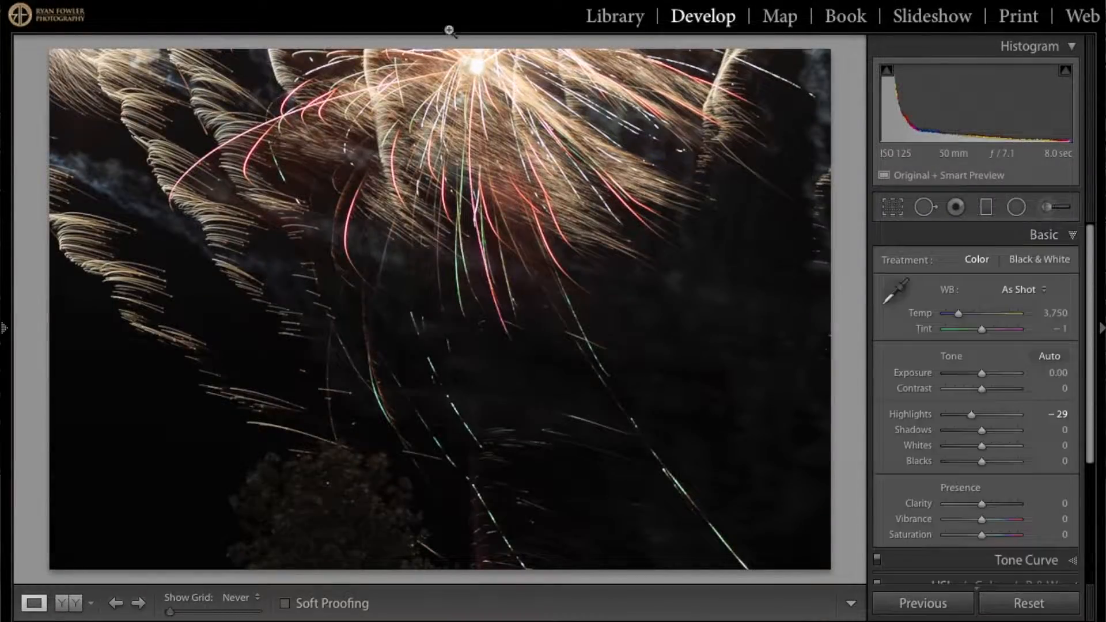
click(972, 416)
drag(972, 416, 966, 415)
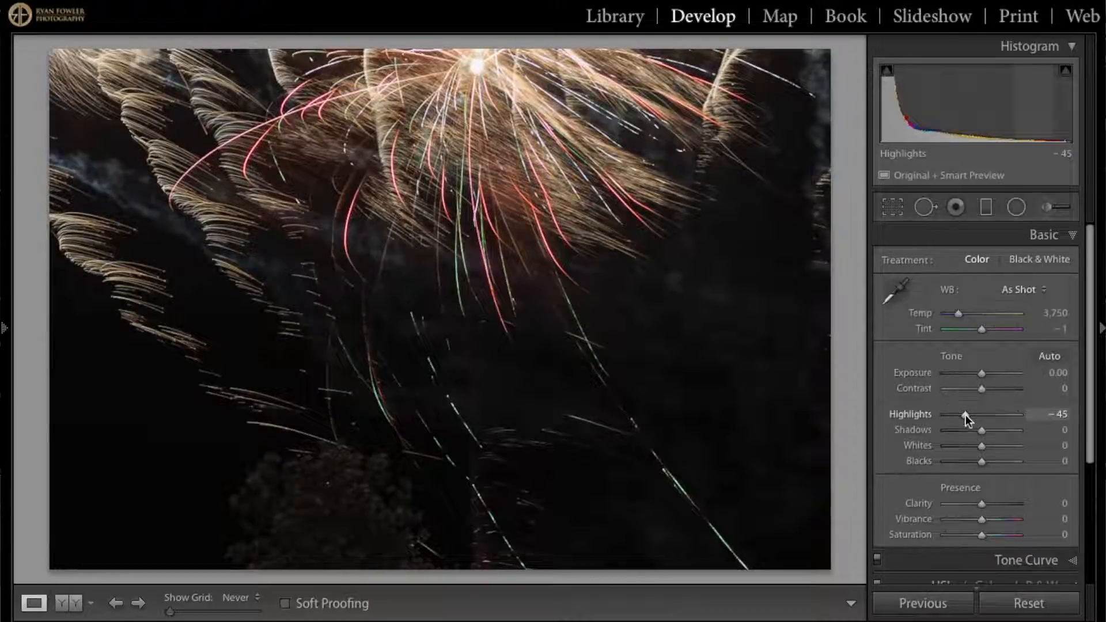
drag(981, 431, 1012, 430)
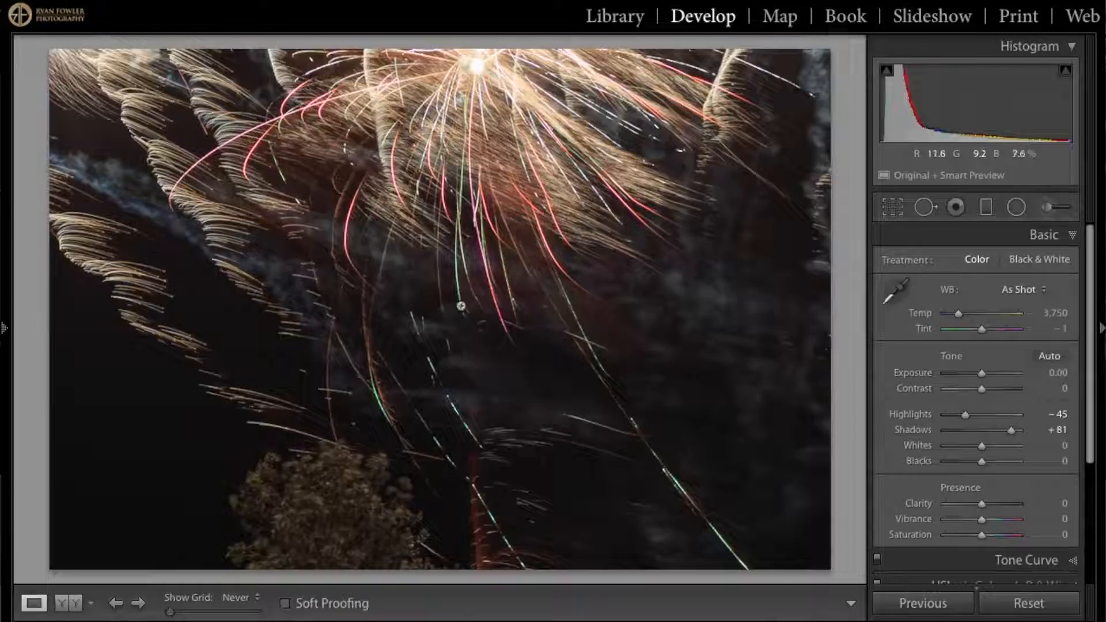
drag(1011, 433, 1000, 433)
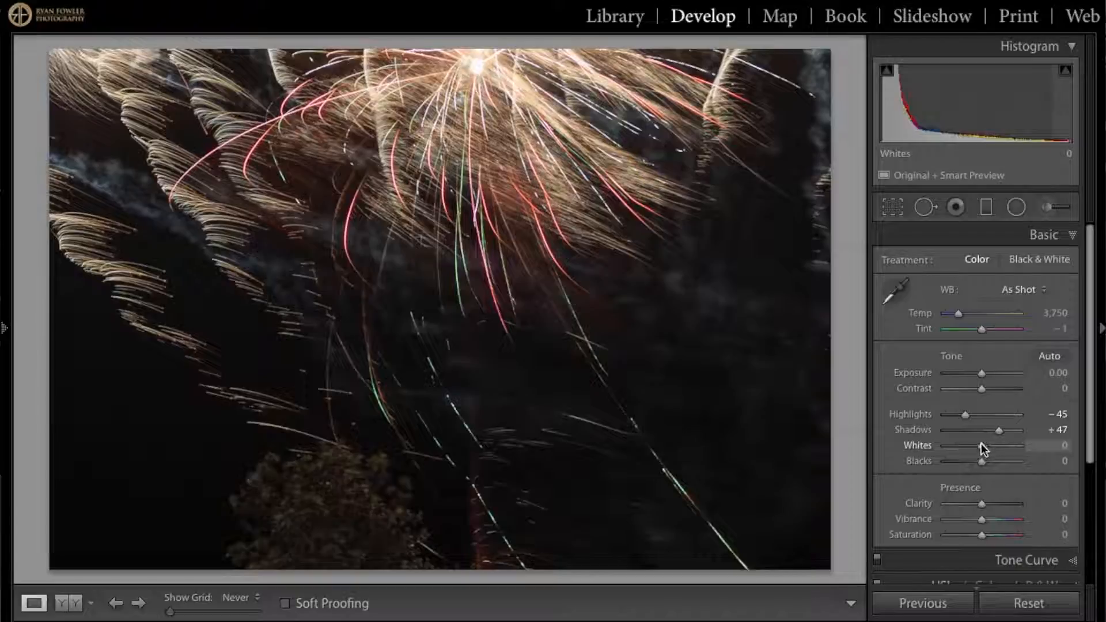
- Set Whites to +19 and Blacks to -24, using the clipping preview as a guide
key(alt)
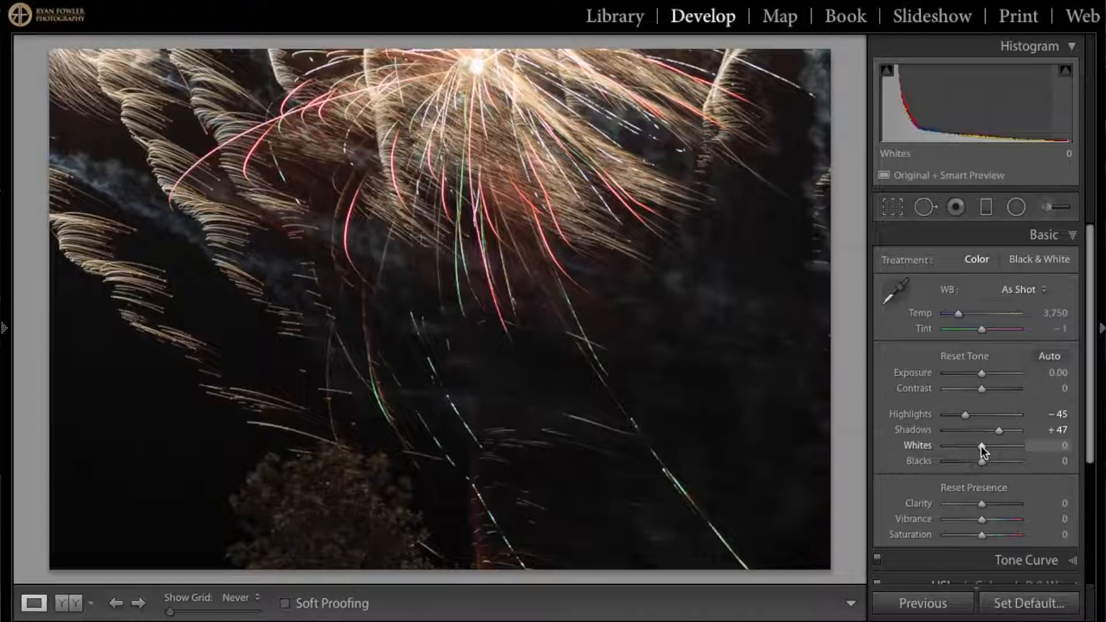
drag(981, 446, 987, 444)
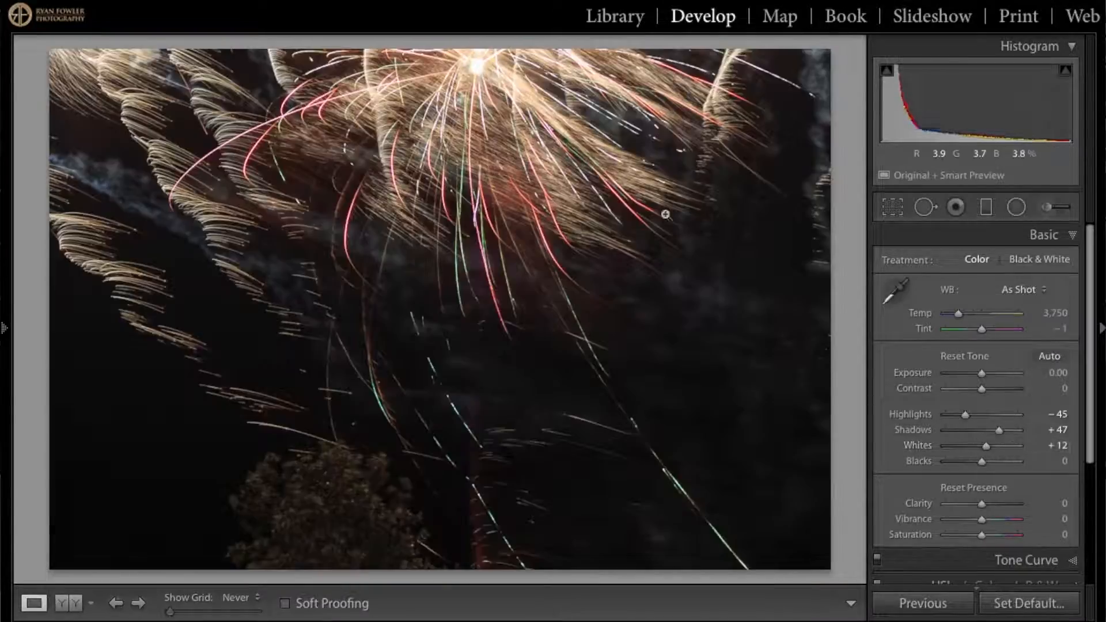
drag(987, 445, 989, 448)
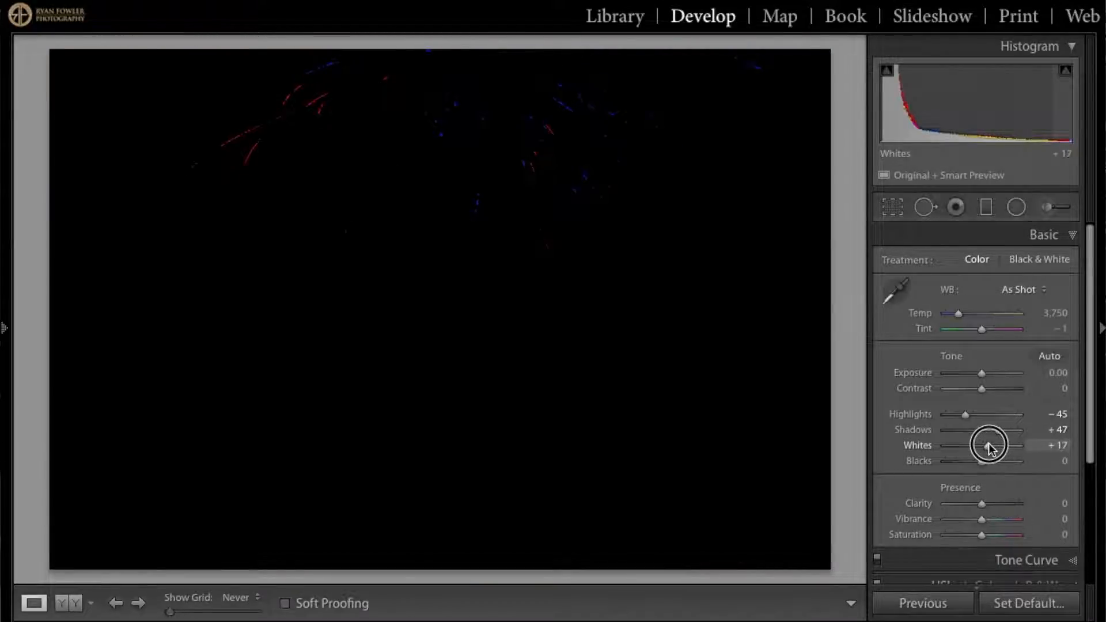
drag(989, 447, 990, 447)
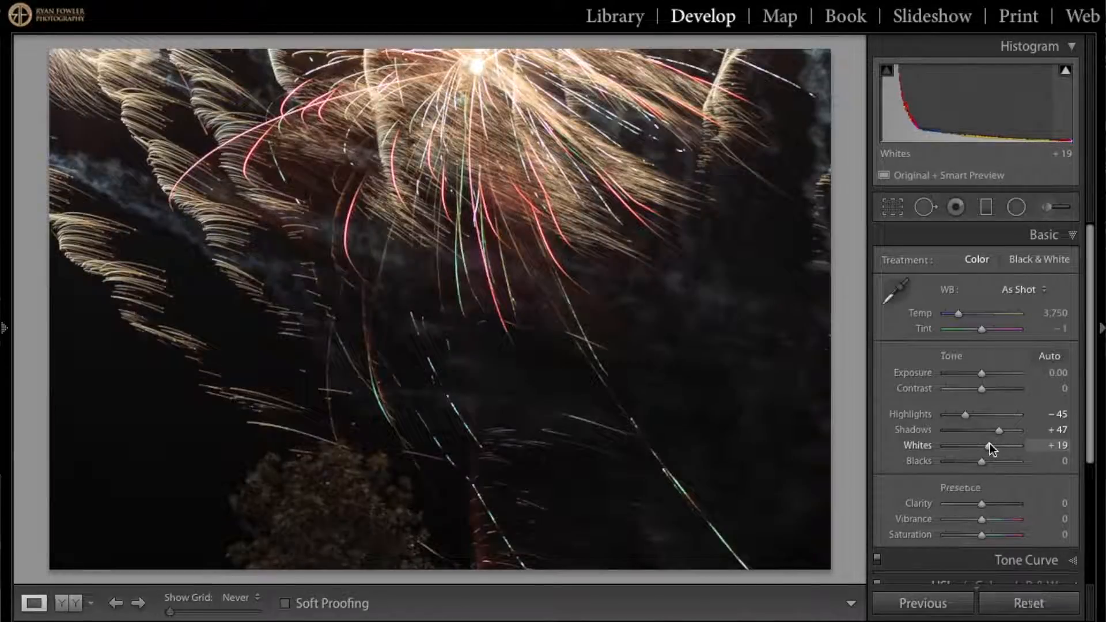
key(alt)
drag(982, 463, 973, 464)
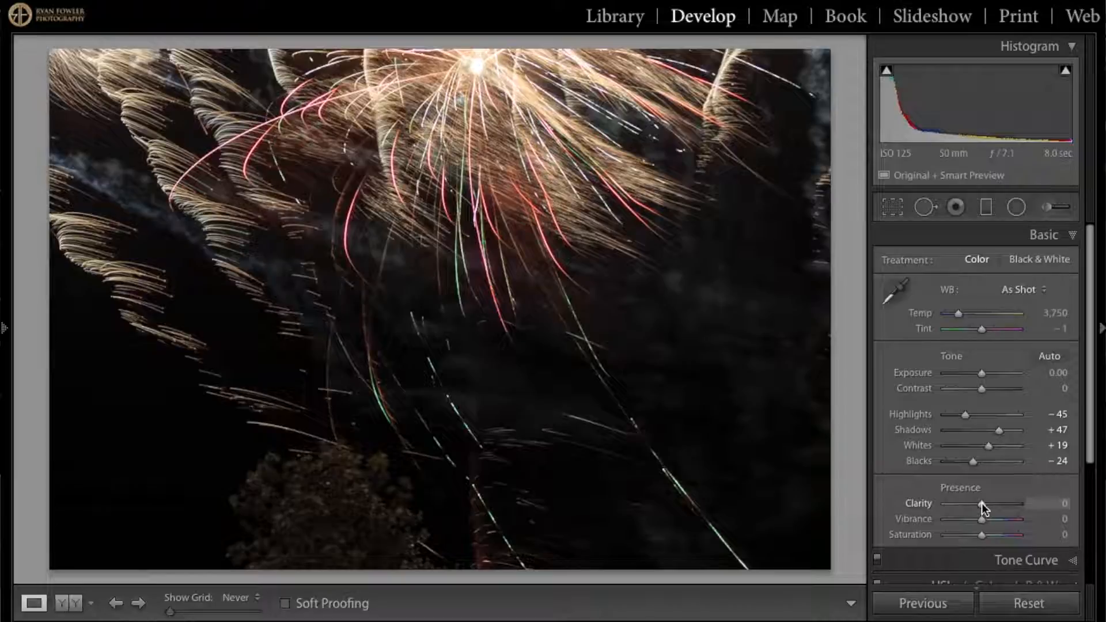
- Try Clarity at +100, reset it, and set it to +34
drag(983, 508, 1019, 509)
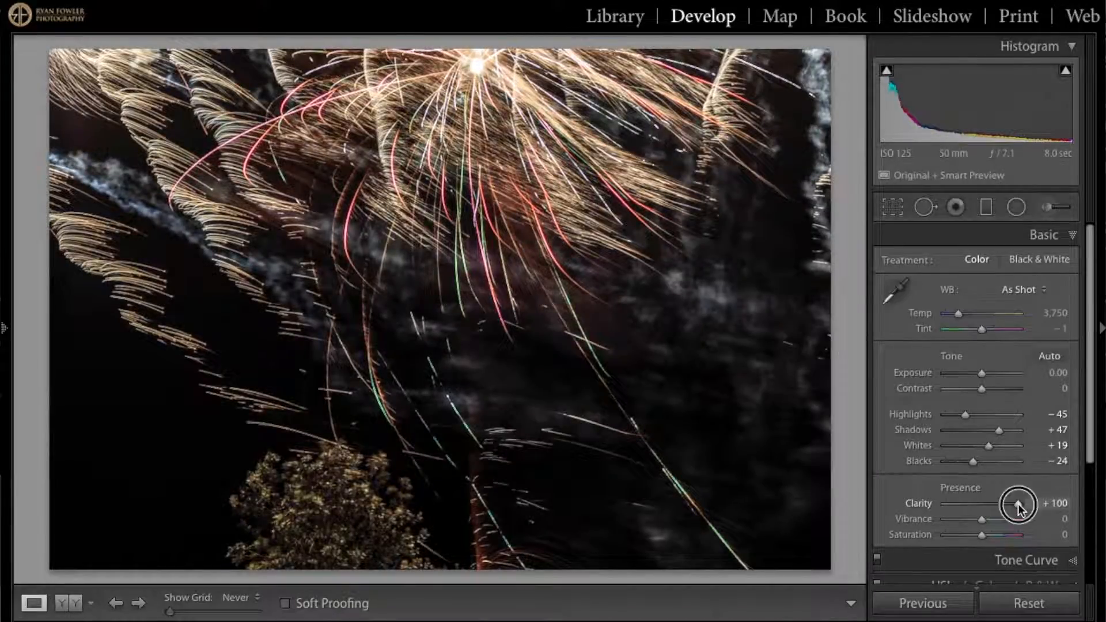
double_click(1018, 504)
drag(985, 508, 994, 504)
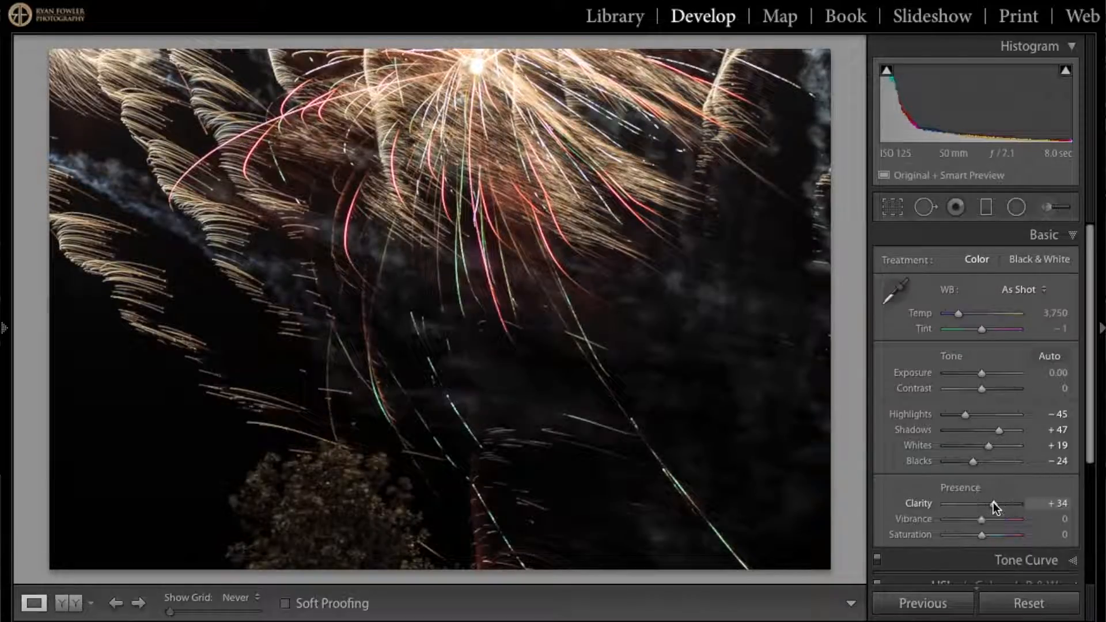
- Compare the photo with and without a Dehaze amount of +100, and reduce Dehaze to +64
scroll(994, 505, down, 2)
scroll(994, 502, down, 2)
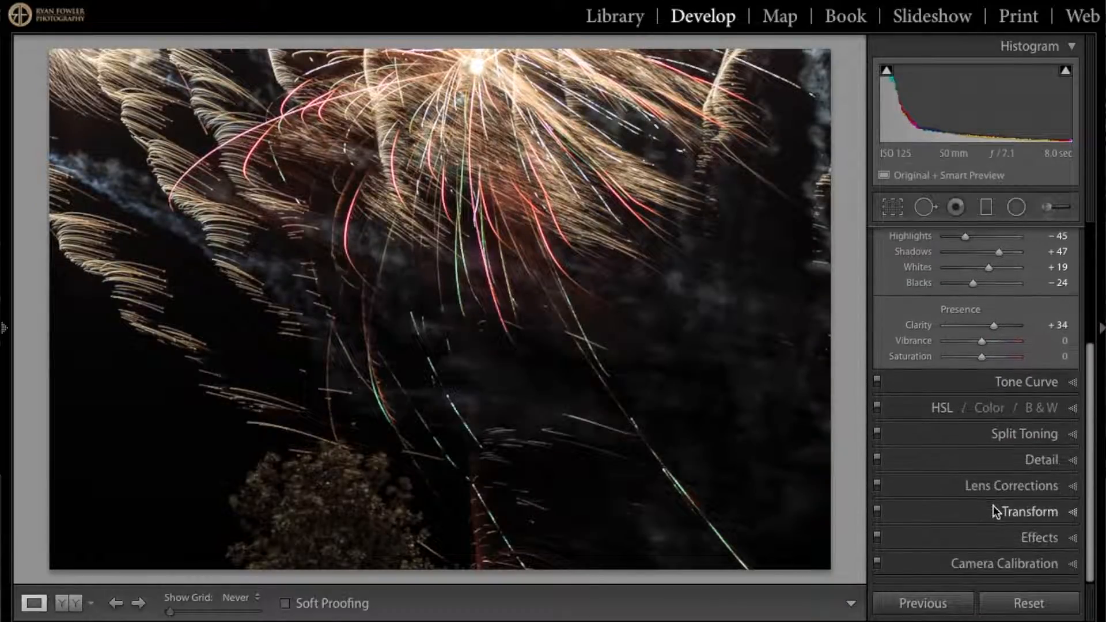
click(992, 537)
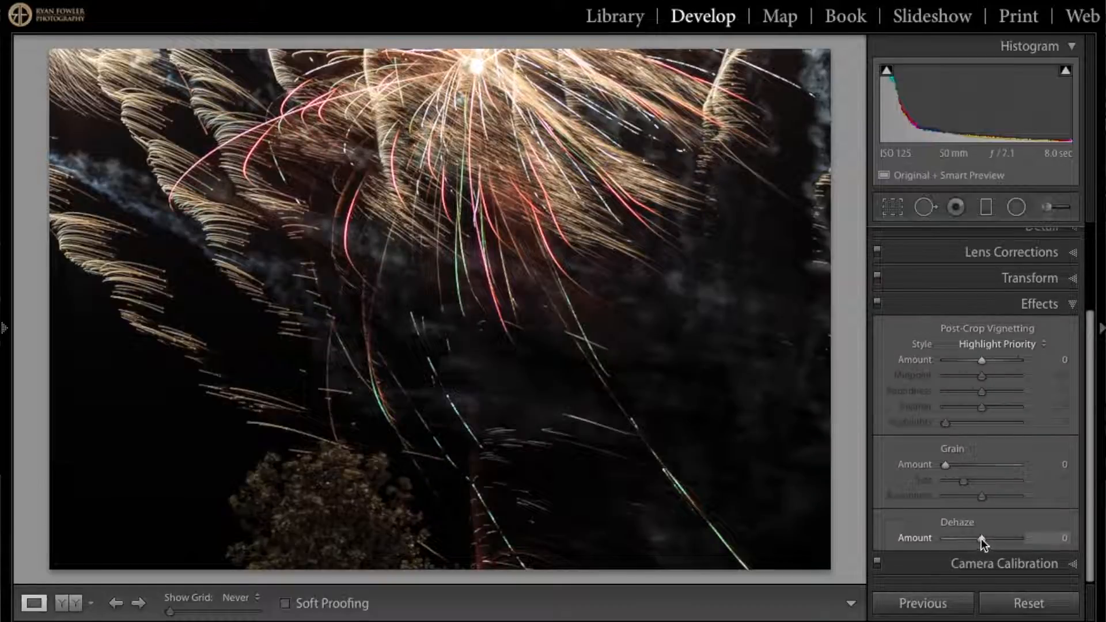
drag(981, 539, 1043, 551)
click(878, 304)
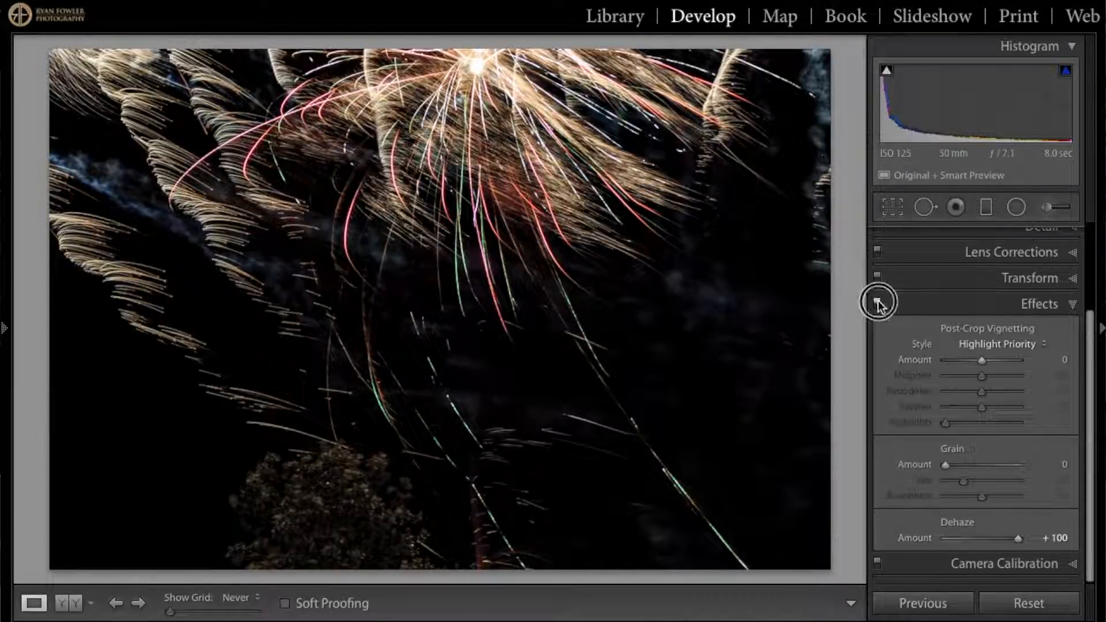
click(879, 301)
click(878, 301)
click(878, 301)
click(879, 302)
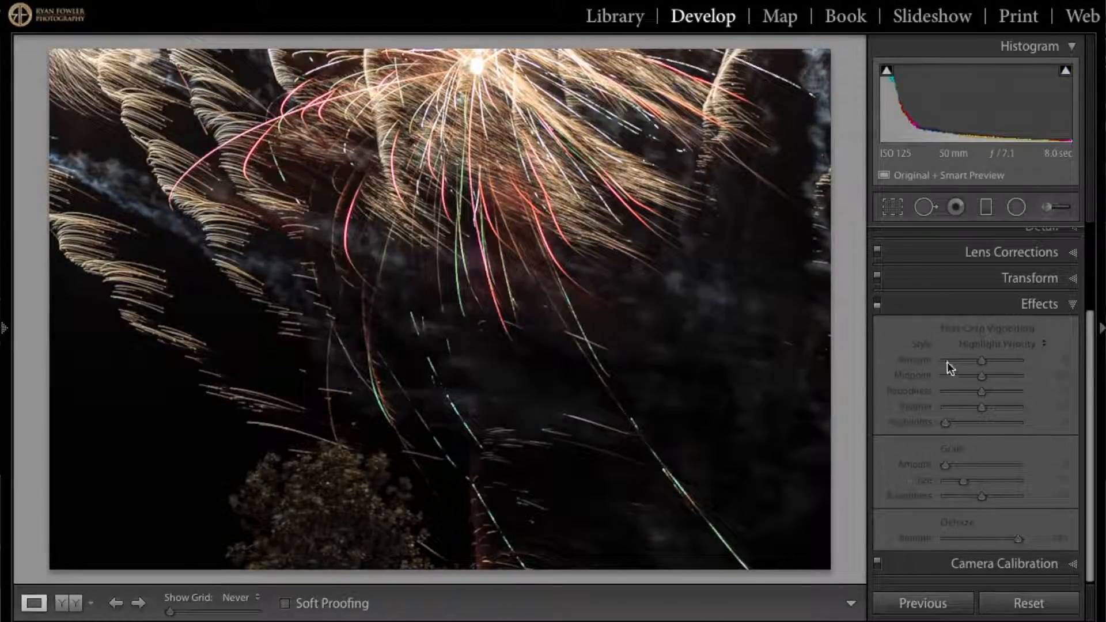
click(878, 303)
drag(1016, 531, 1005, 533)
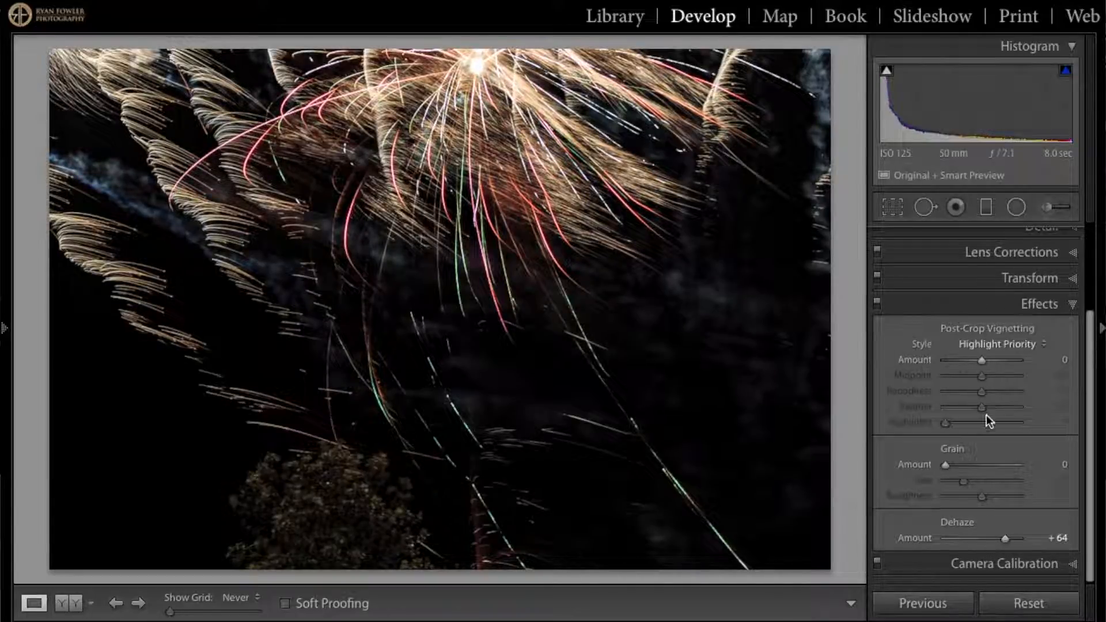
click(989, 305)
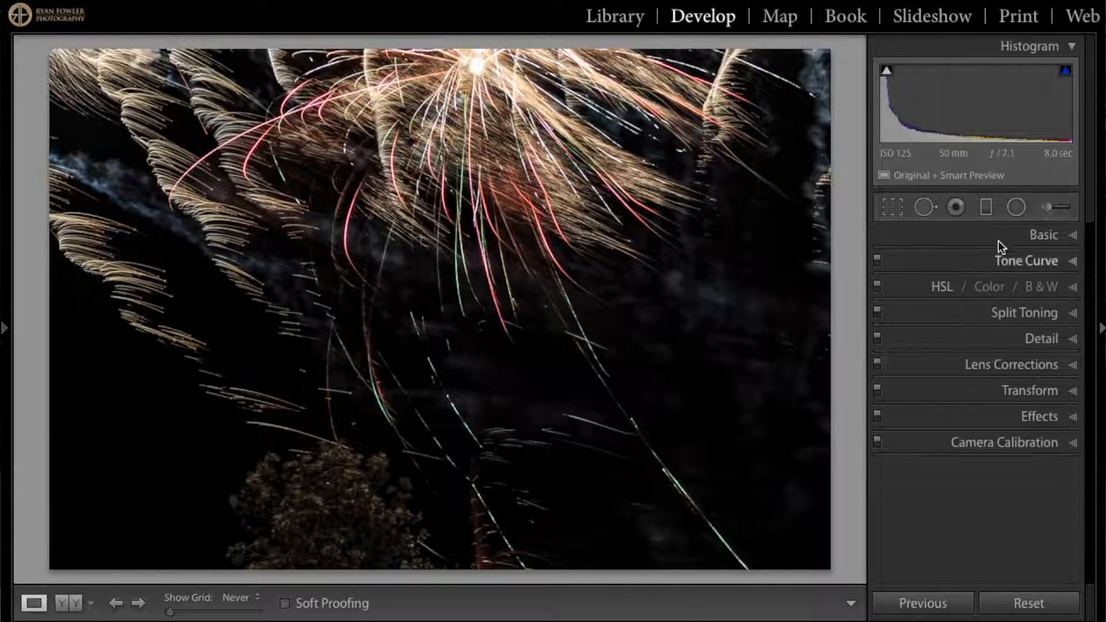
- Try raising the photo's Contrast to about +15, and reset Contrast to its default
click(1000, 233)
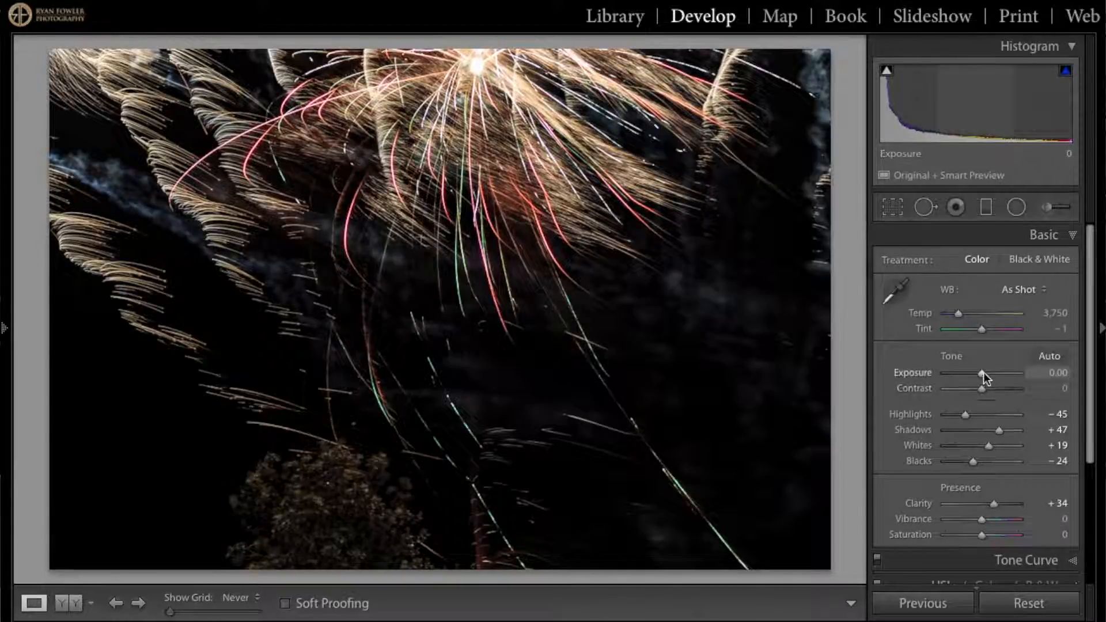
mouse_move(982, 389)
mouse_down()
mouse_move(1014, 388)
mouse_move(961, 392)
mouse_move(989, 398)
mouse_up()
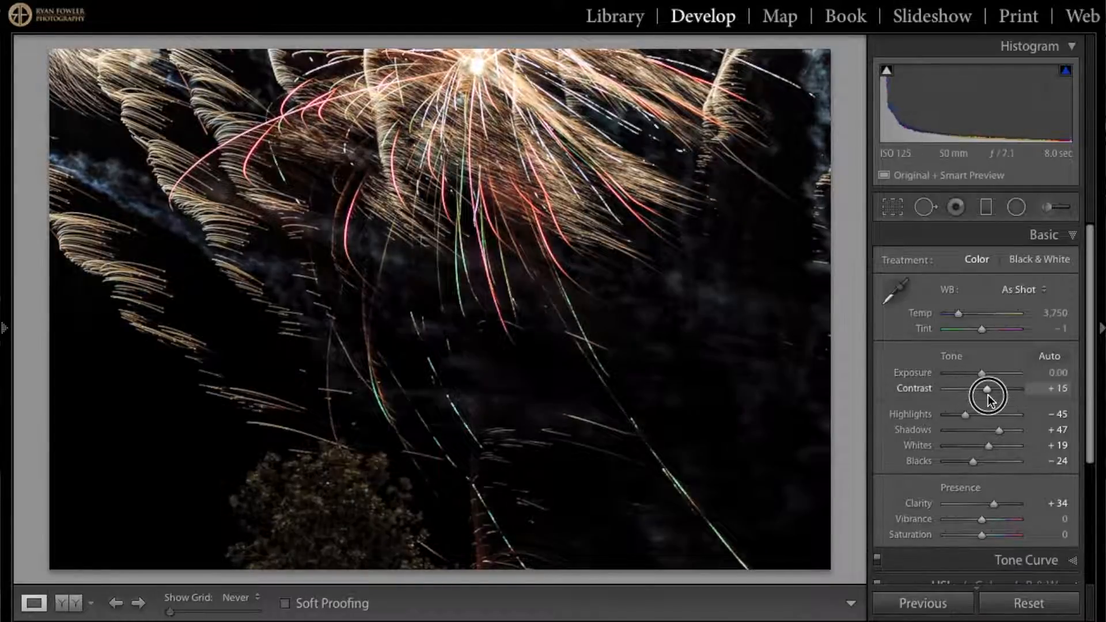
double_click(989, 395)
- Aim the zoomed Detail preview at the bright firework trails and set the Sharpening amount to 78, after trying 148
scroll(975, 436, down, 5)
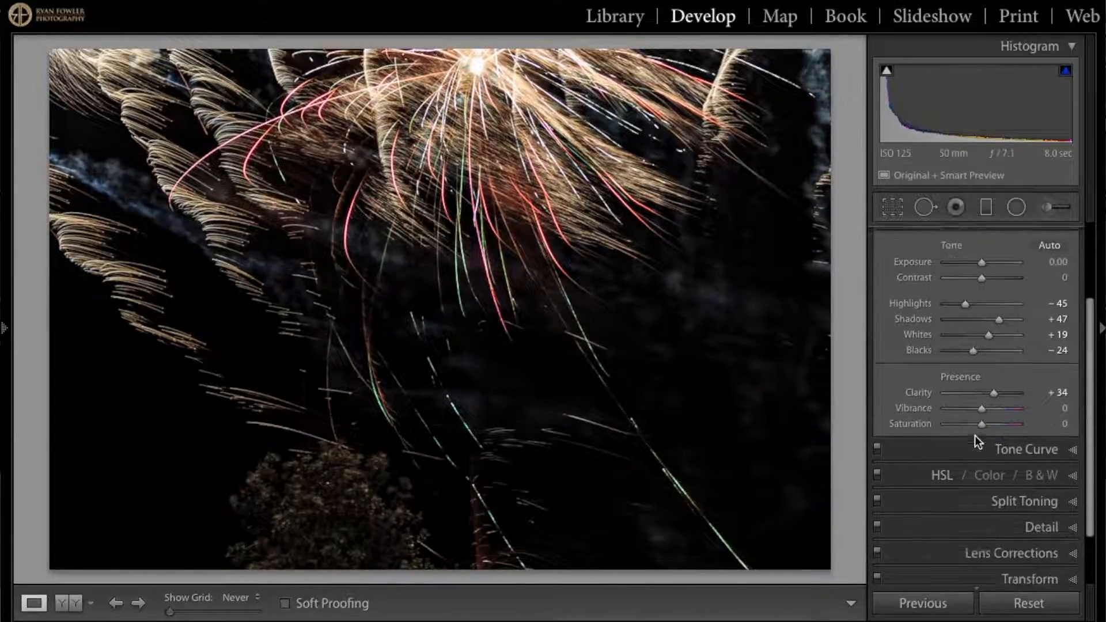
scroll(975, 436, down, 1)
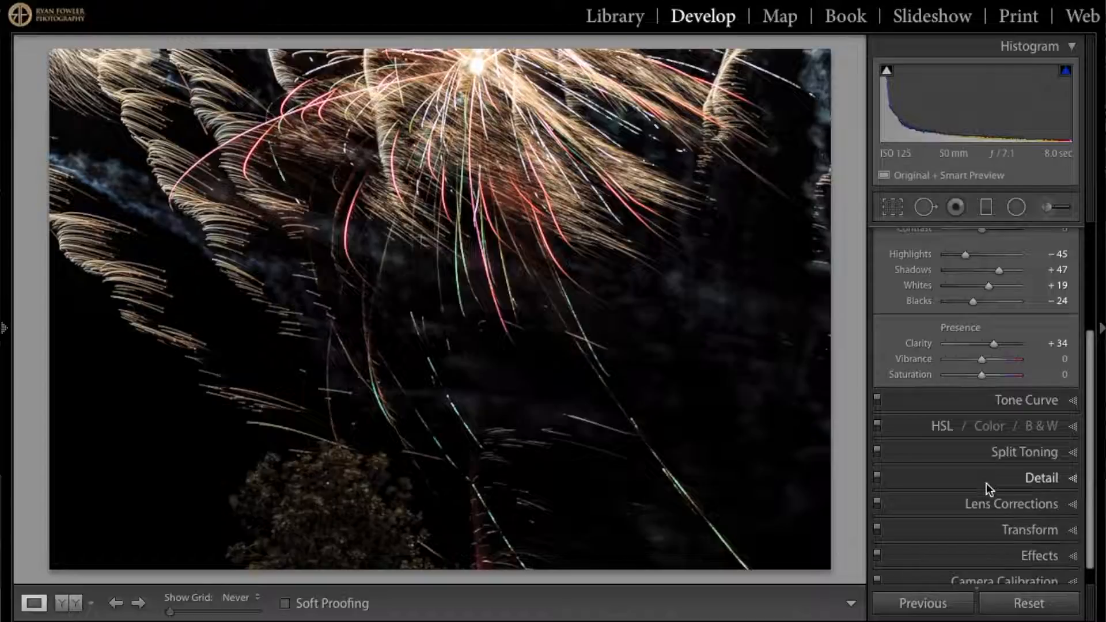
click(986, 479)
scroll(971, 306, up, 3)
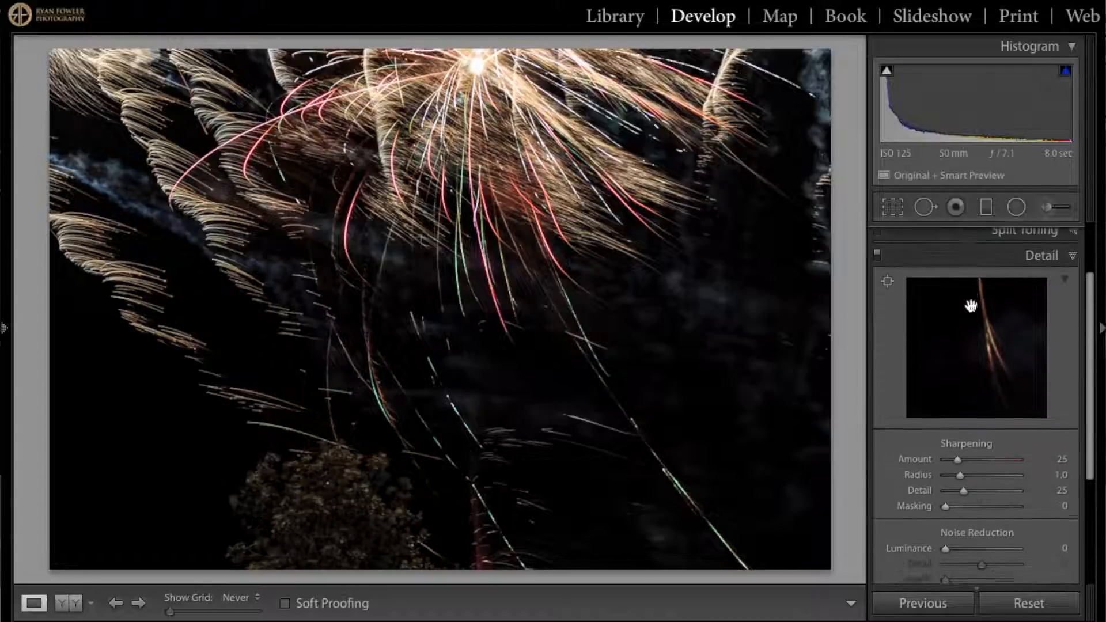
click(976, 321)
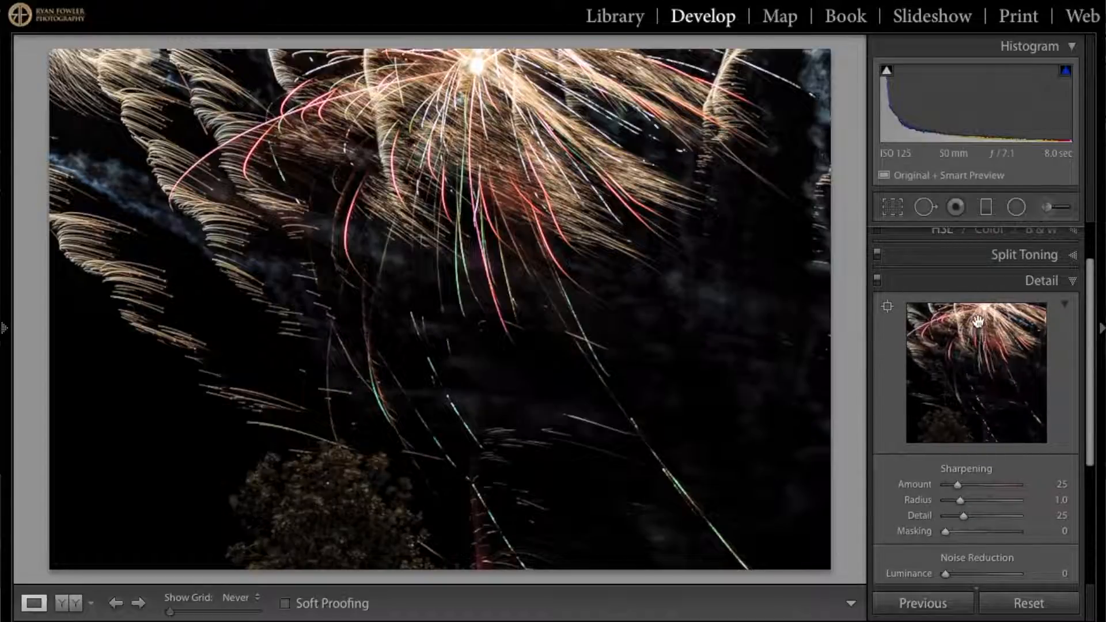
click(978, 353)
drag(978, 354, 978, 411)
drag(1002, 361, 974, 390)
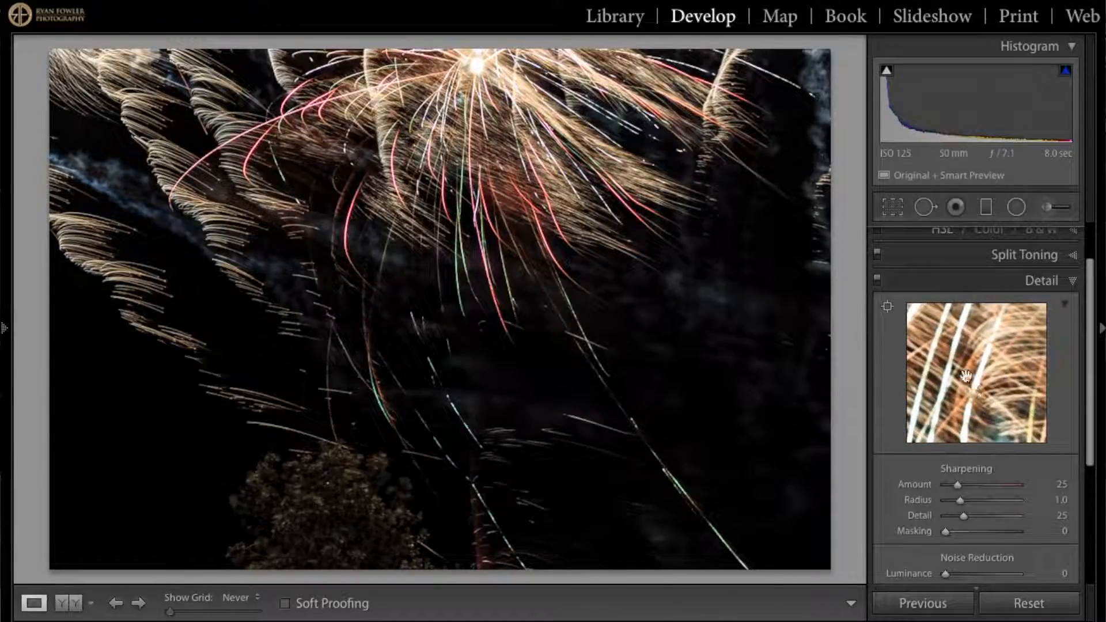
drag(958, 485, 1017, 486)
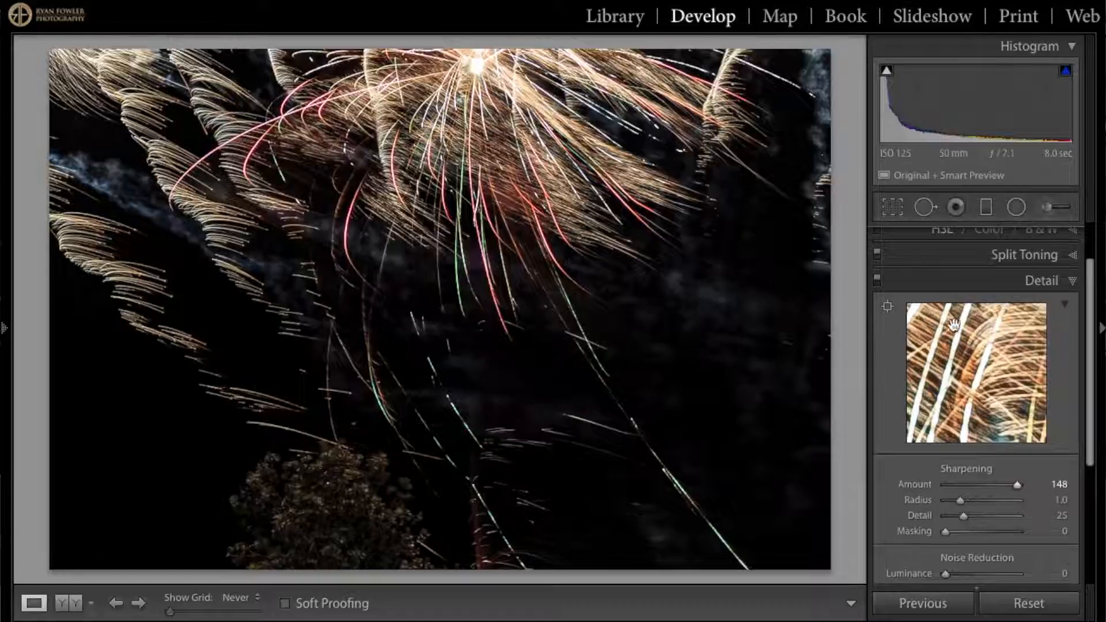
drag(1016, 486, 984, 483)
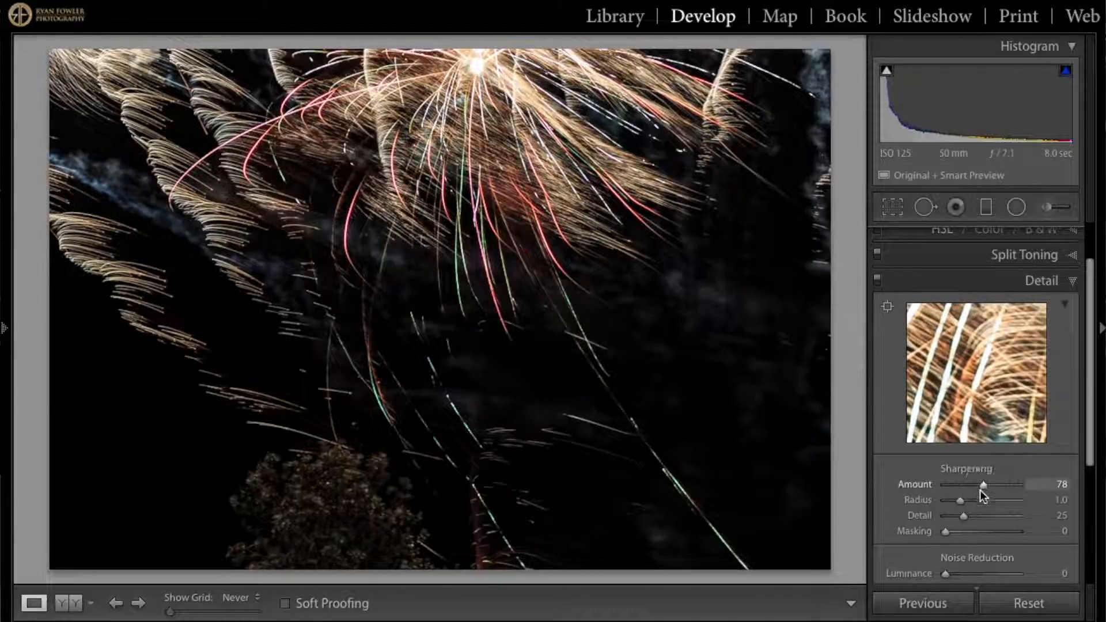
- Set the Sharpening Masking to 72 while previewing the mask, and close the Detail settings
key(alt)
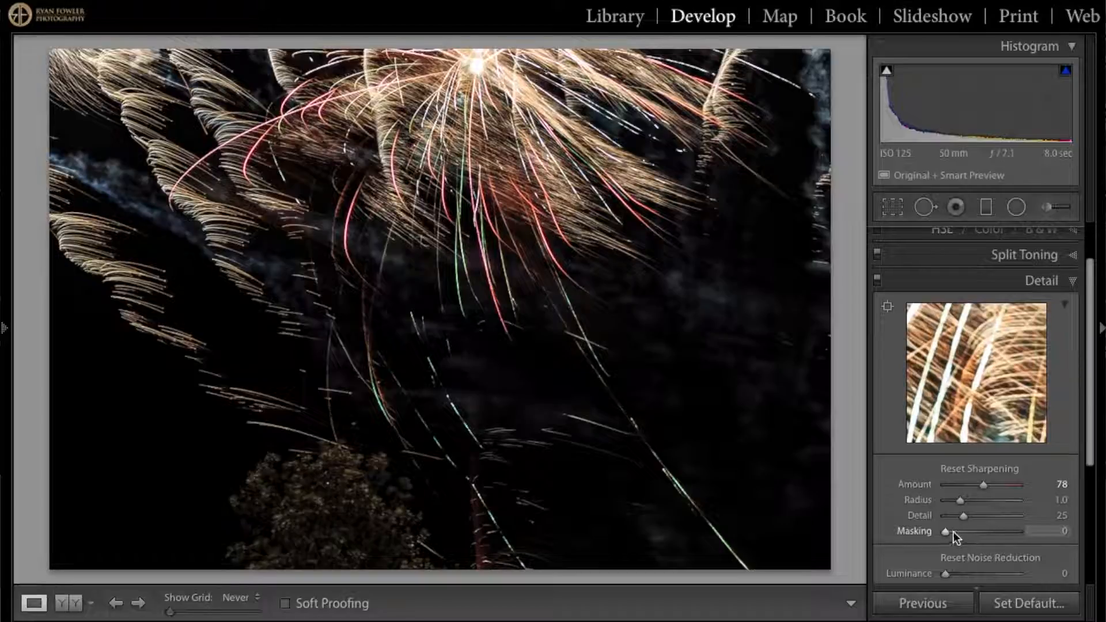
drag(954, 532, 997, 530)
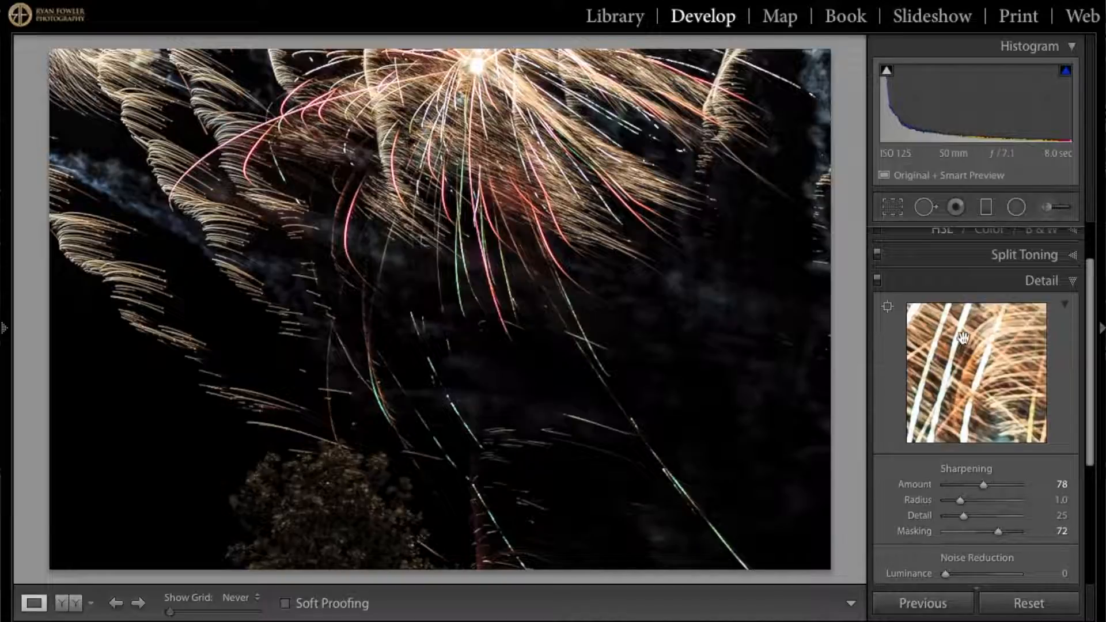
click(998, 285)
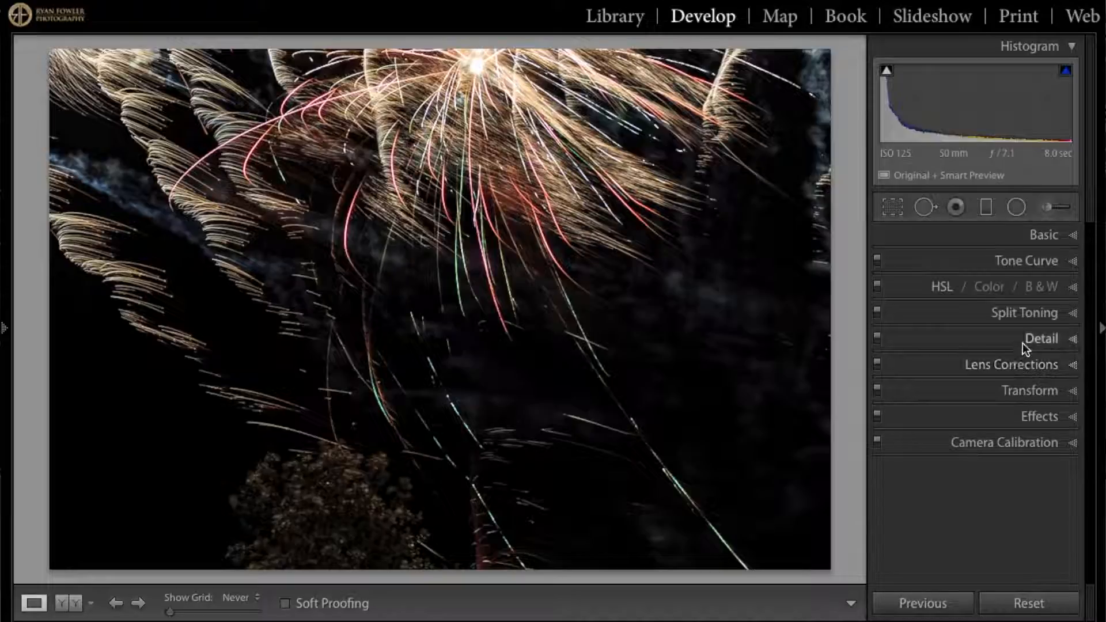
- Try Vibrance at +100, reset it, and set it to +38
click(1017, 231)
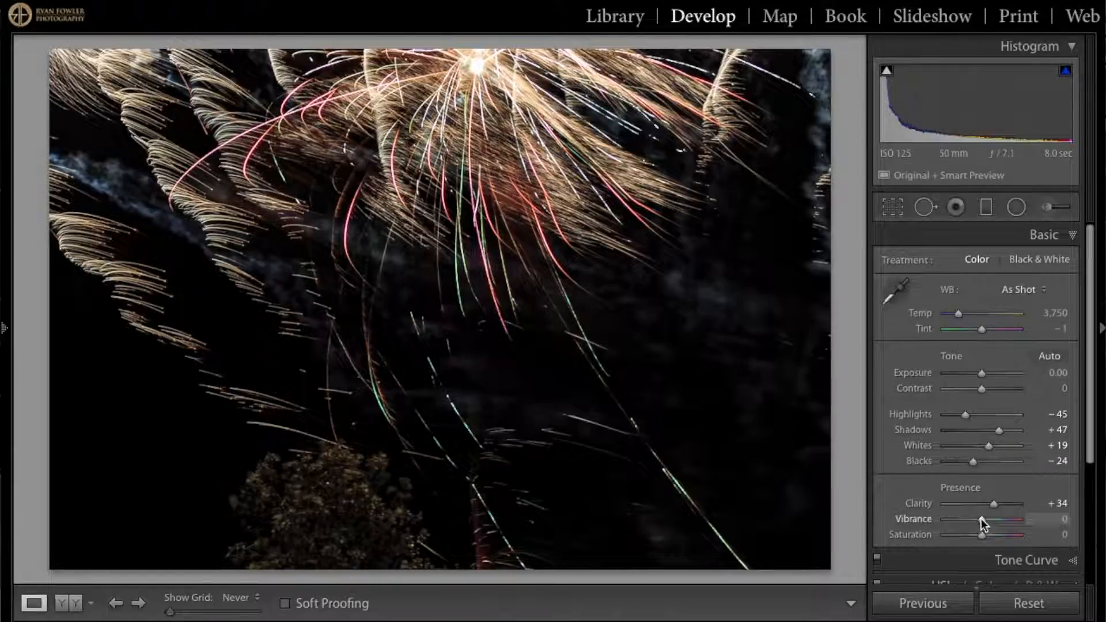
drag(985, 520, 1029, 521)
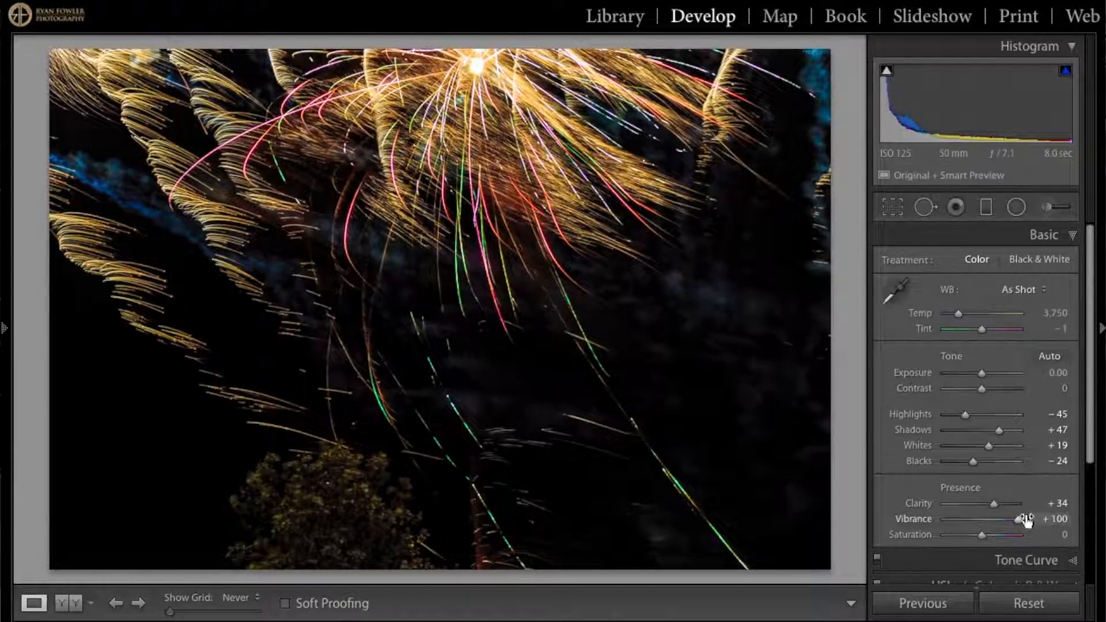
double_click(1009, 523)
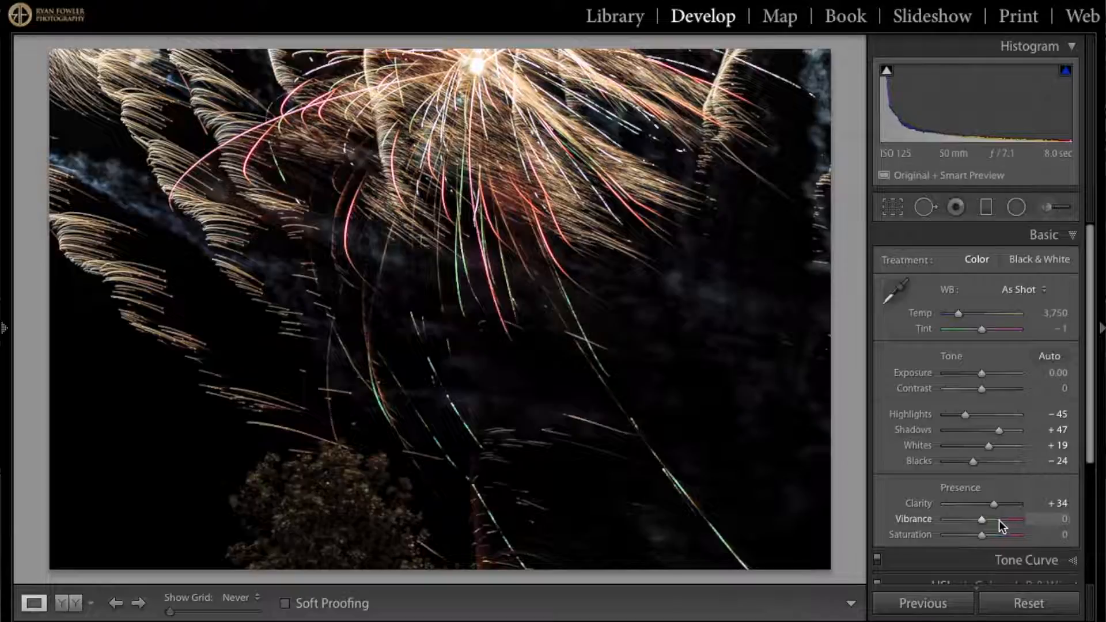
drag(982, 521, 1000, 522)
drag(1000, 520, 995, 522)
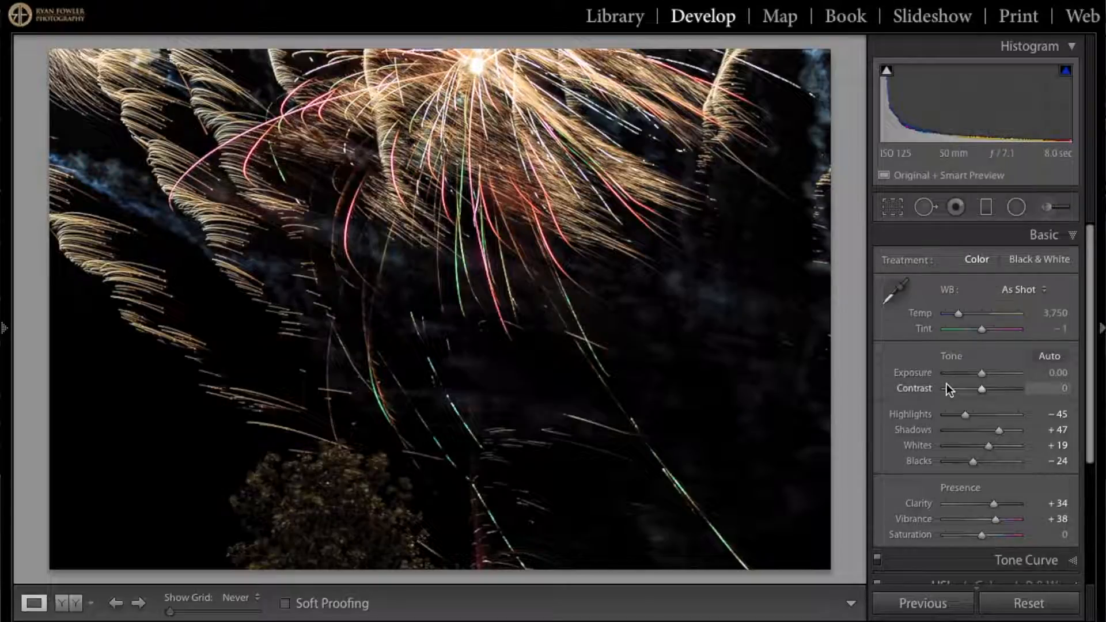
- Compare the edited fireworks photo with its original version by switching repeatedly between the before and after views
key(backslash)
key(backslash)
key(backslash)
key(backslash)
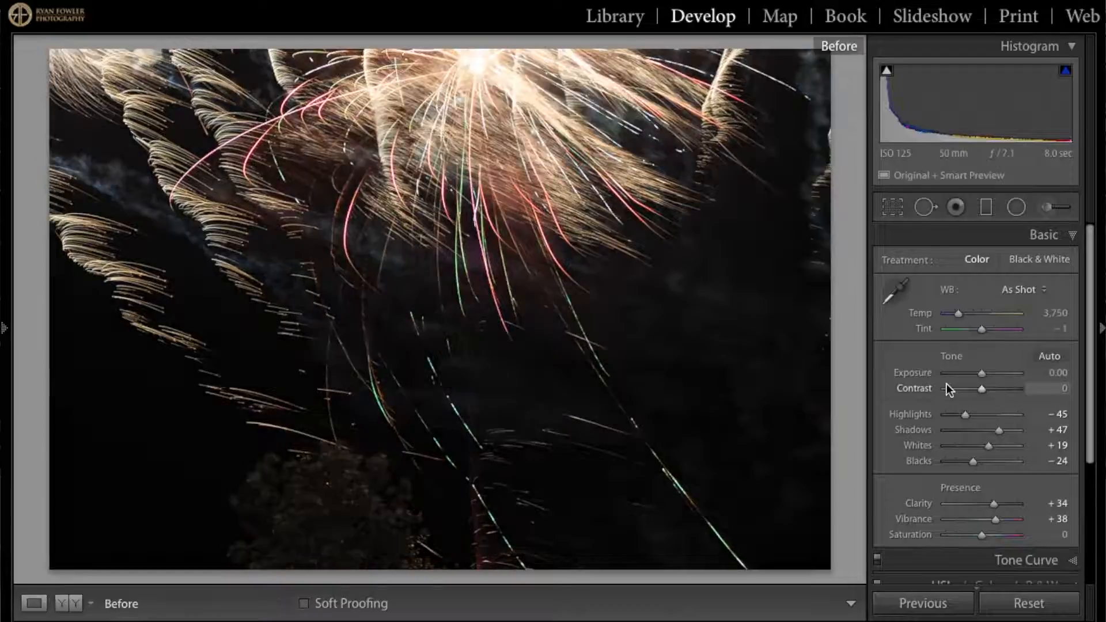
key(backslash)
key(backslash)
key(backslash)
key(backslash)
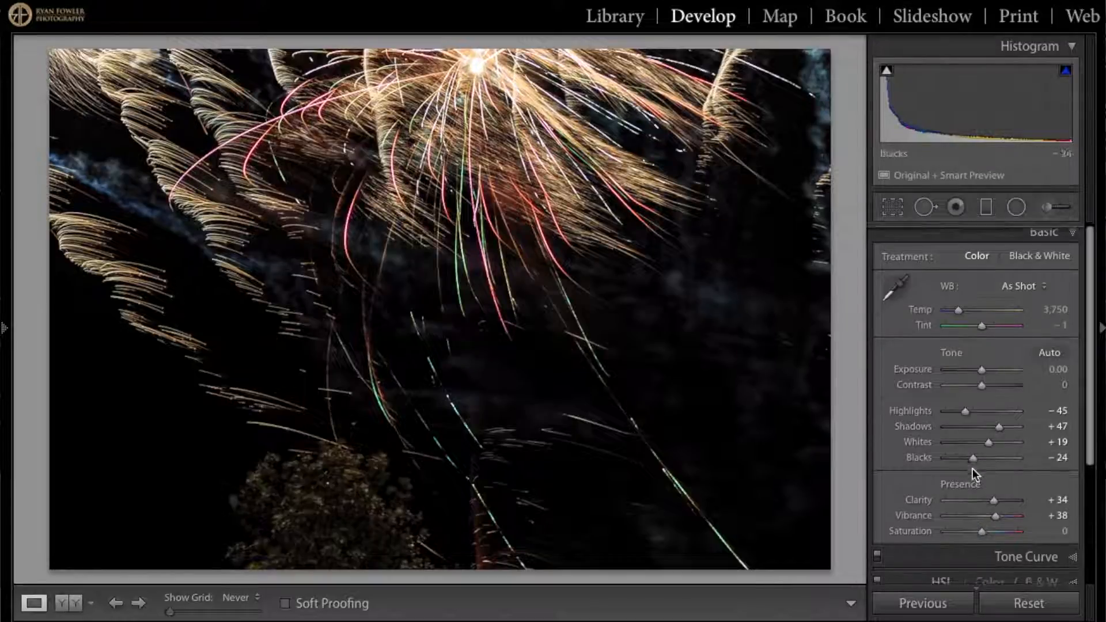
- Try a slight negative Post-Crop Vignetting amount, reset it, and set the amount to -8
scroll(972, 468, down, 5)
click(972, 542)
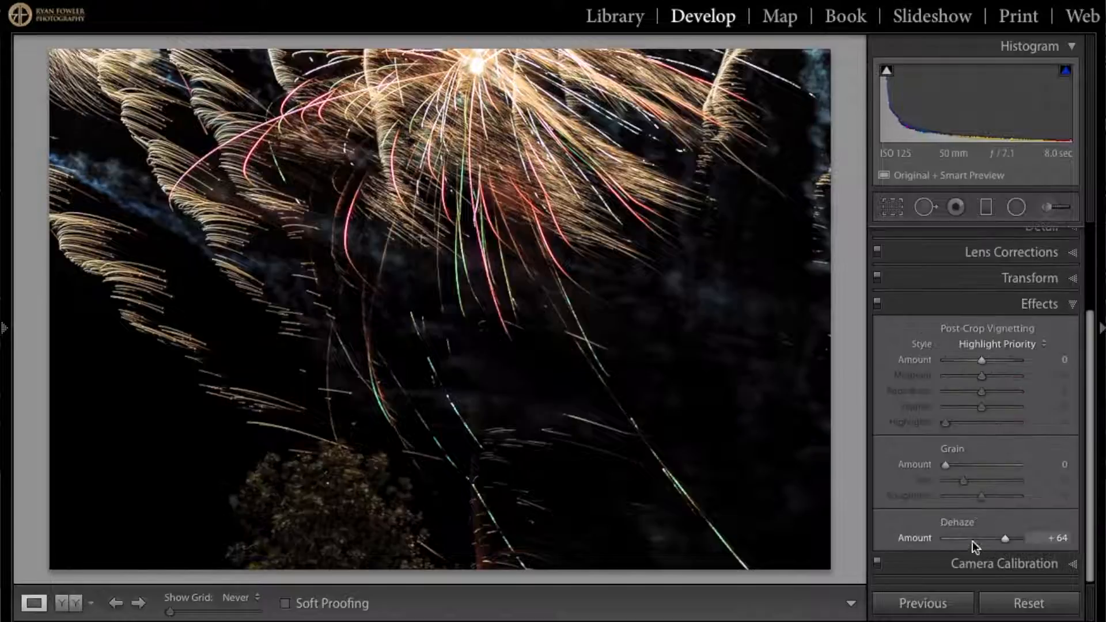
drag(982, 360, 976, 360)
double_click(977, 360)
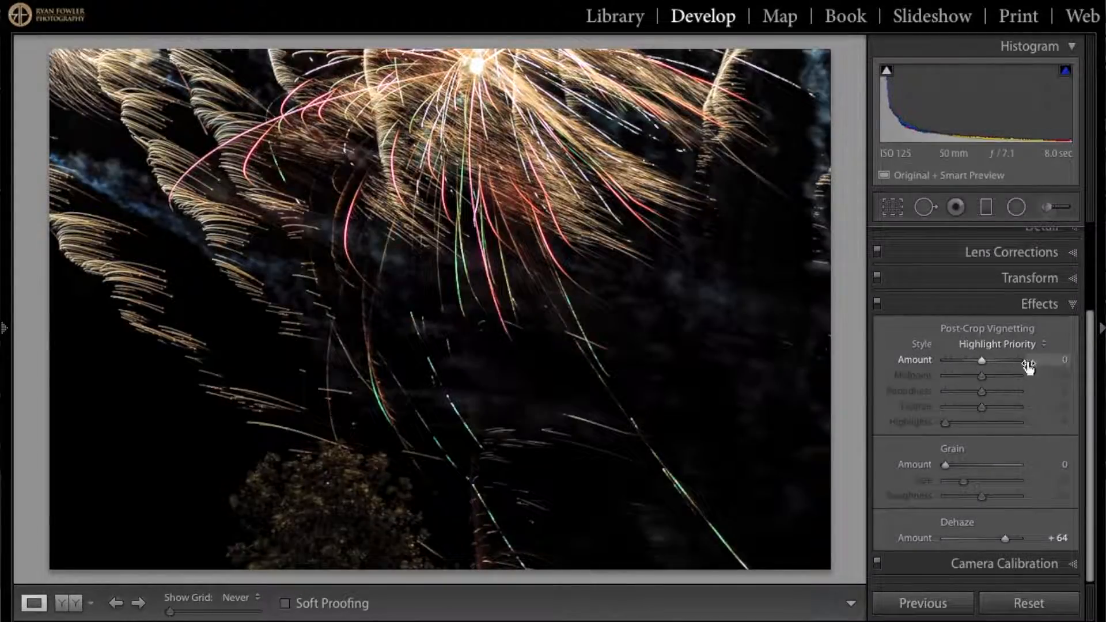
click(1062, 361)
key(Down)
key(Down)
key(Down)
key(Down)
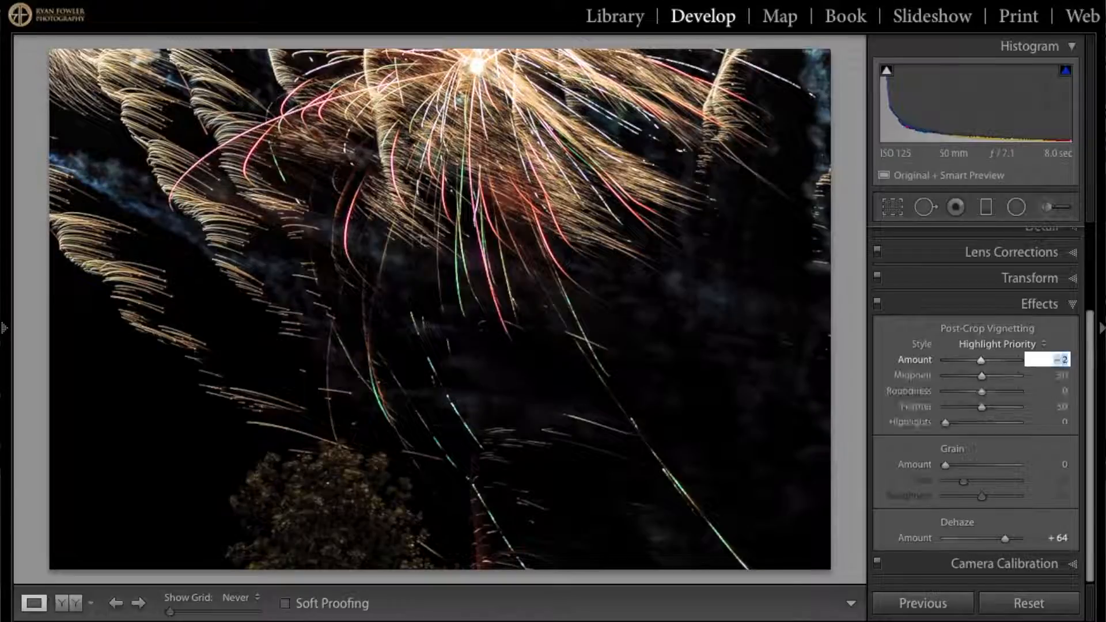
key(Down)
key(Down)
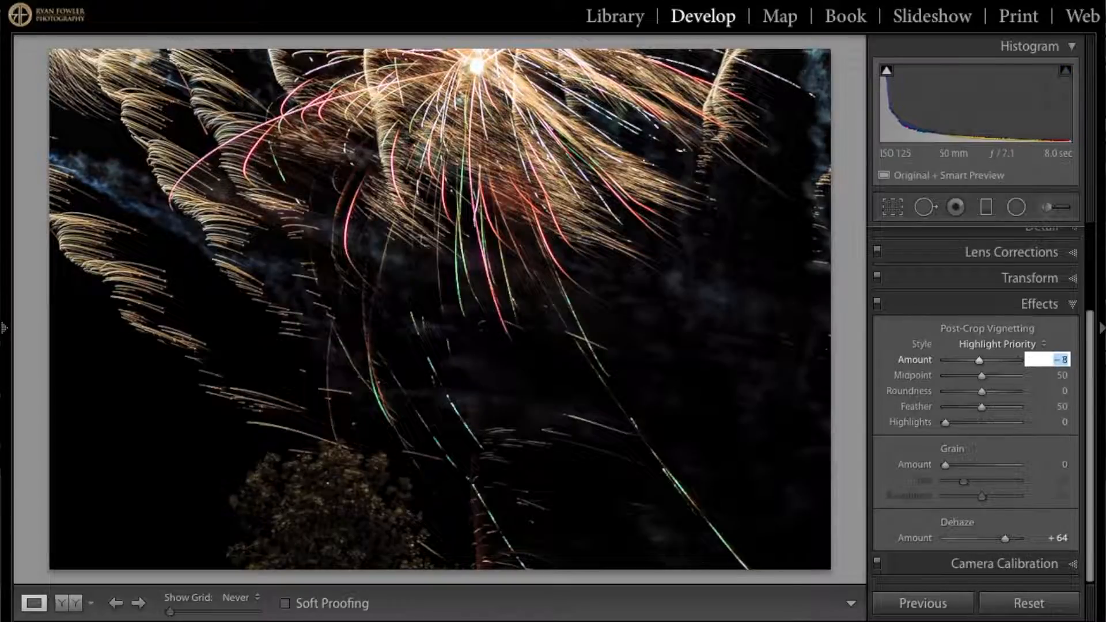
- Compare the photo with and without the vignetting and Dehaze effects, leaving the effects enabled
click(878, 304)
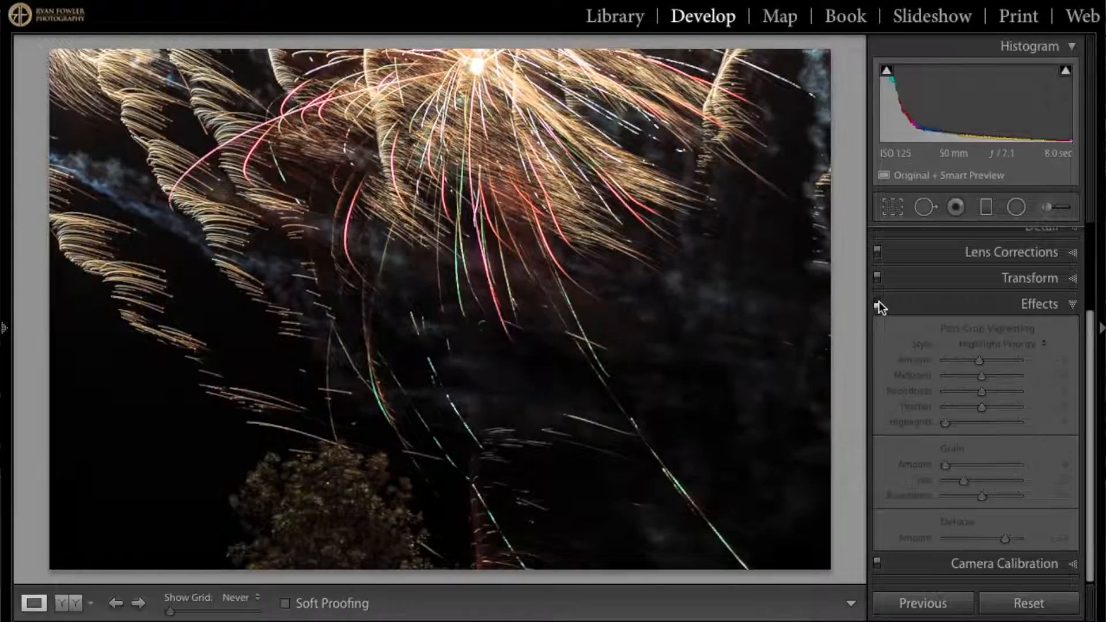
click(878, 303)
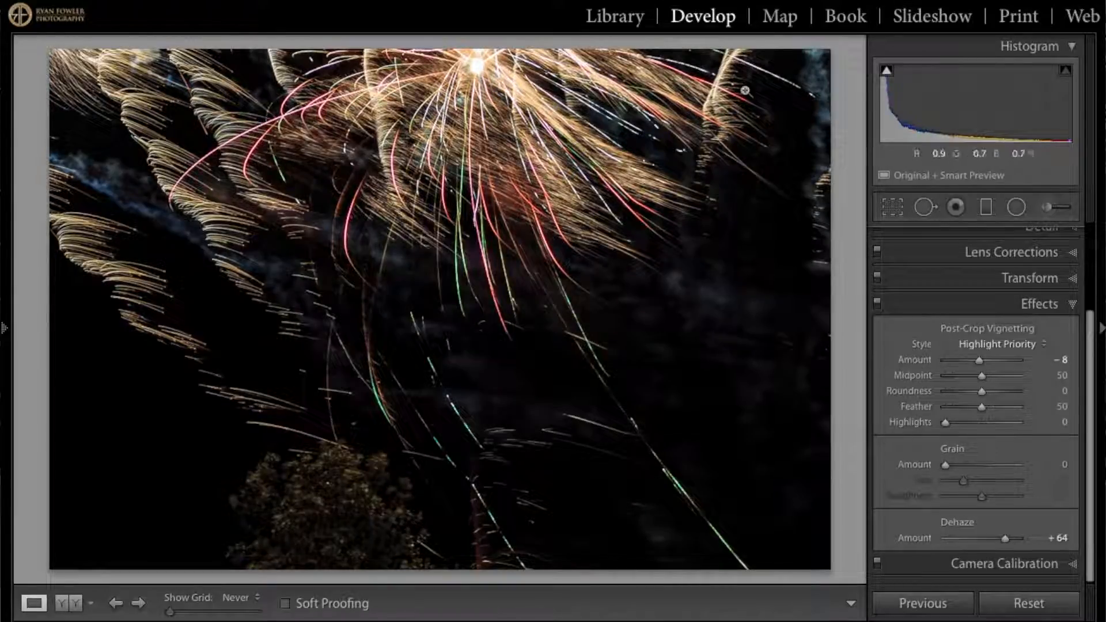
click(878, 303)
click(877, 303)
click(931, 304)
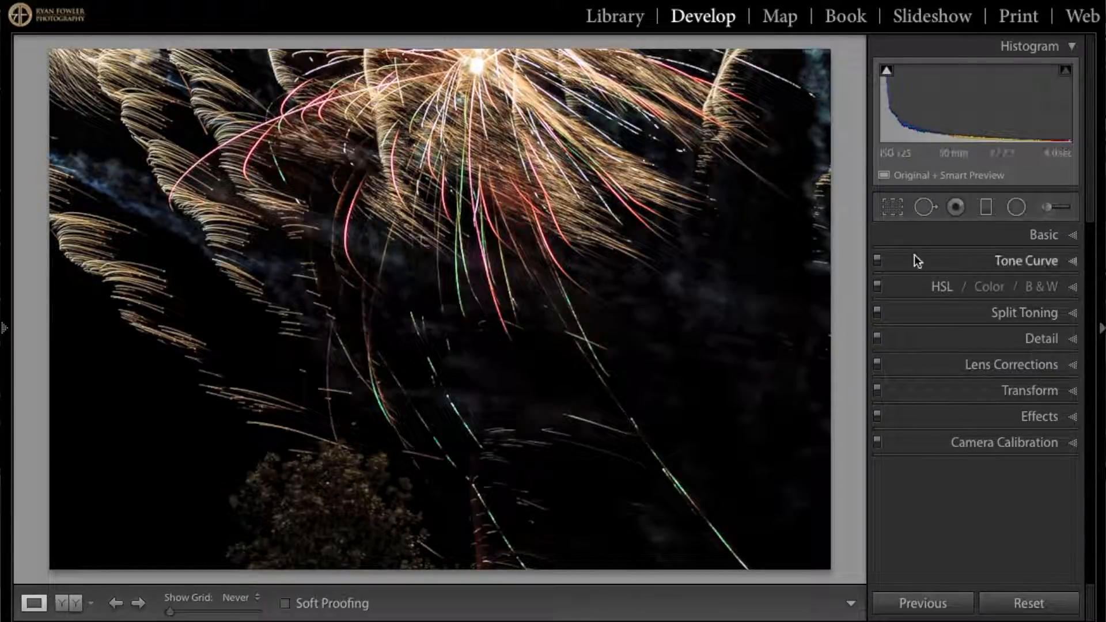
click(956, 241)
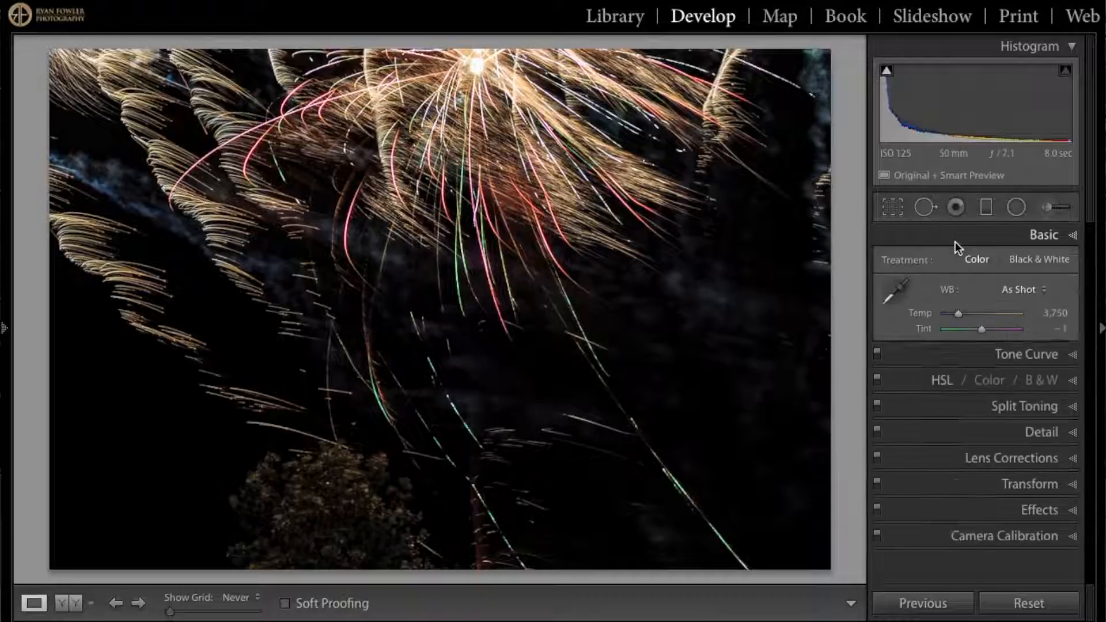
click(956, 241)
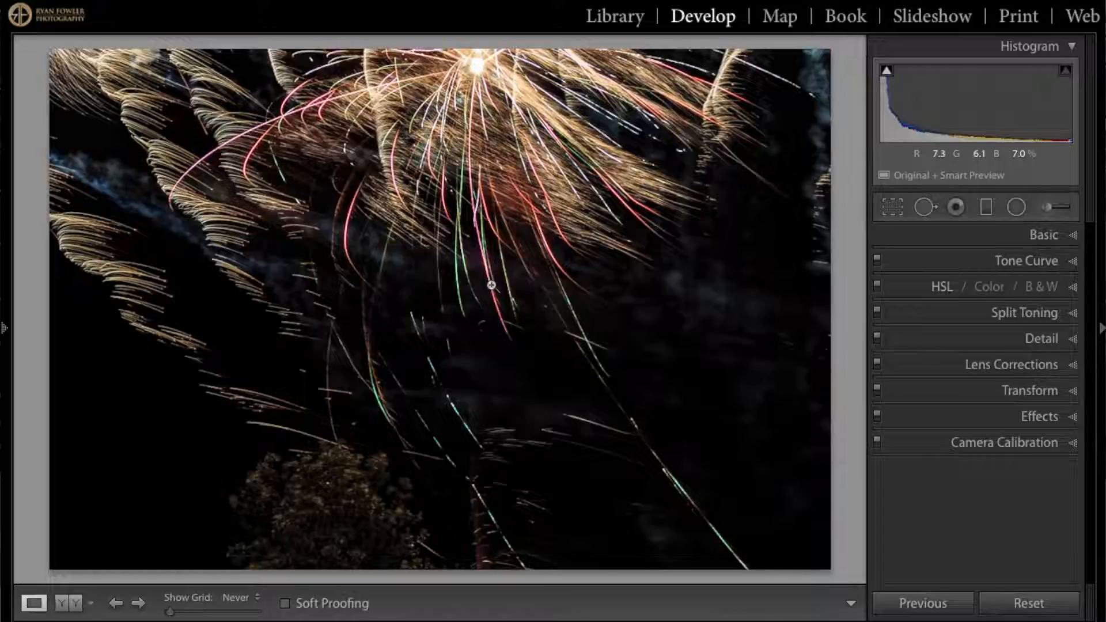
- Switch to the beach fireworks photo with the city skyline and inspect the people at the shoreline up close
key(Right)
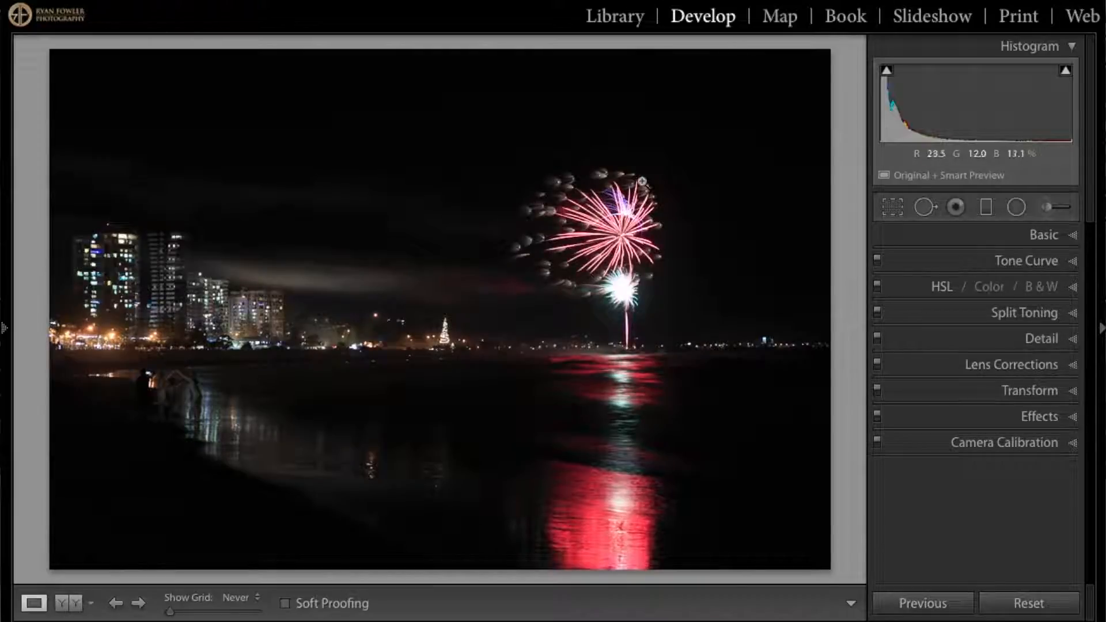
key(Right)
key(Left)
click(165, 388)
drag(165, 388, 388, 311)
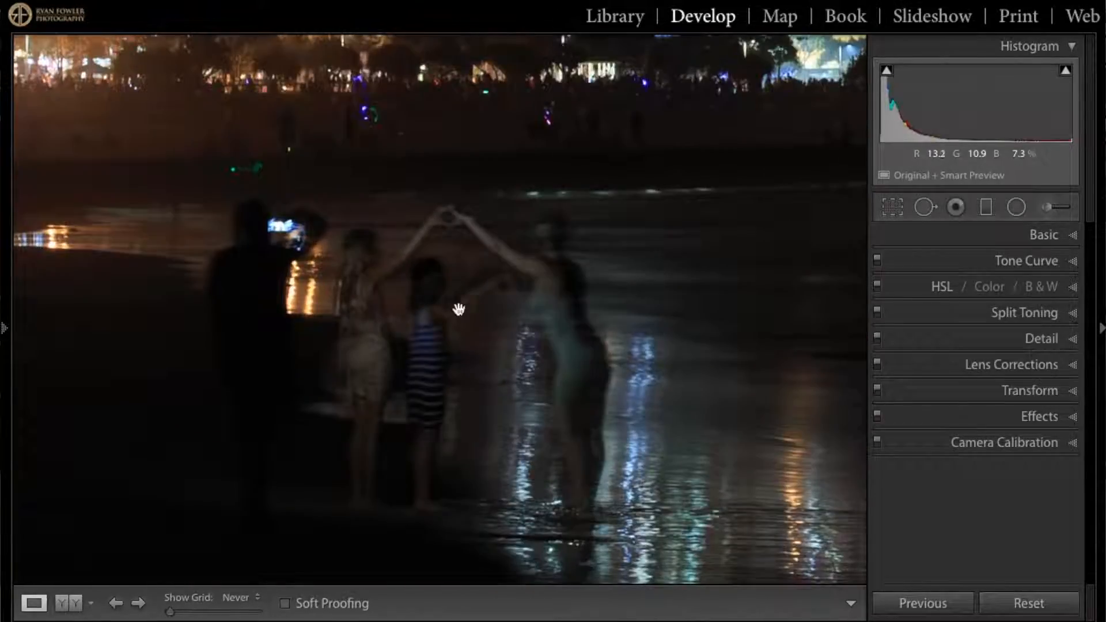
click(492, 359)
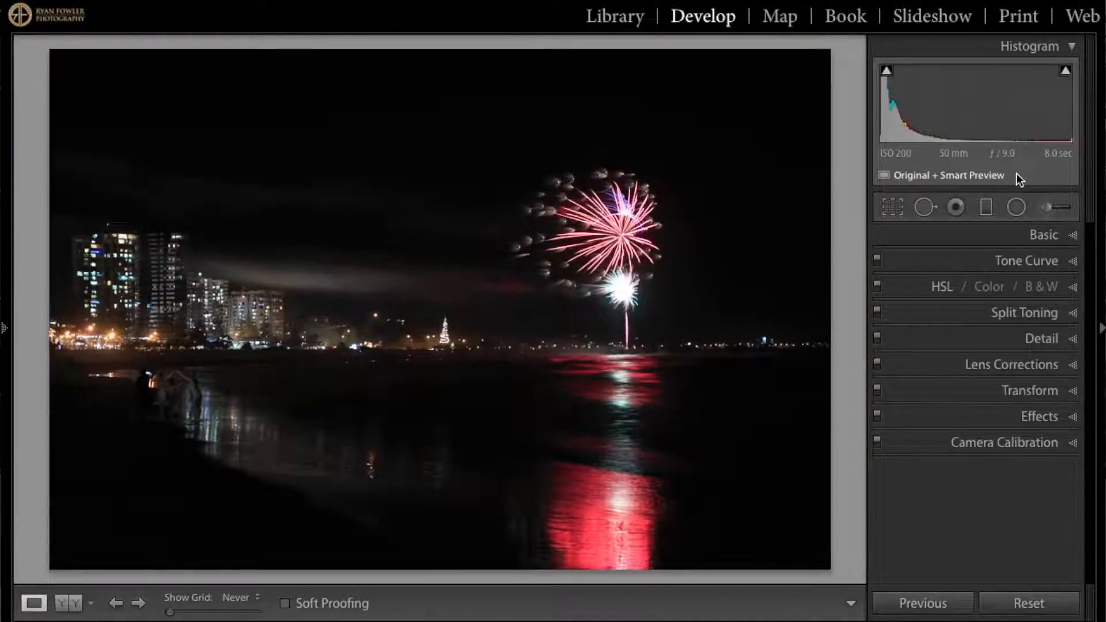
- Set the beach photo's Highlights to -37 and Shadows to +75, after trying Shadows at +100
click(1003, 236)
drag(982, 415, 969, 418)
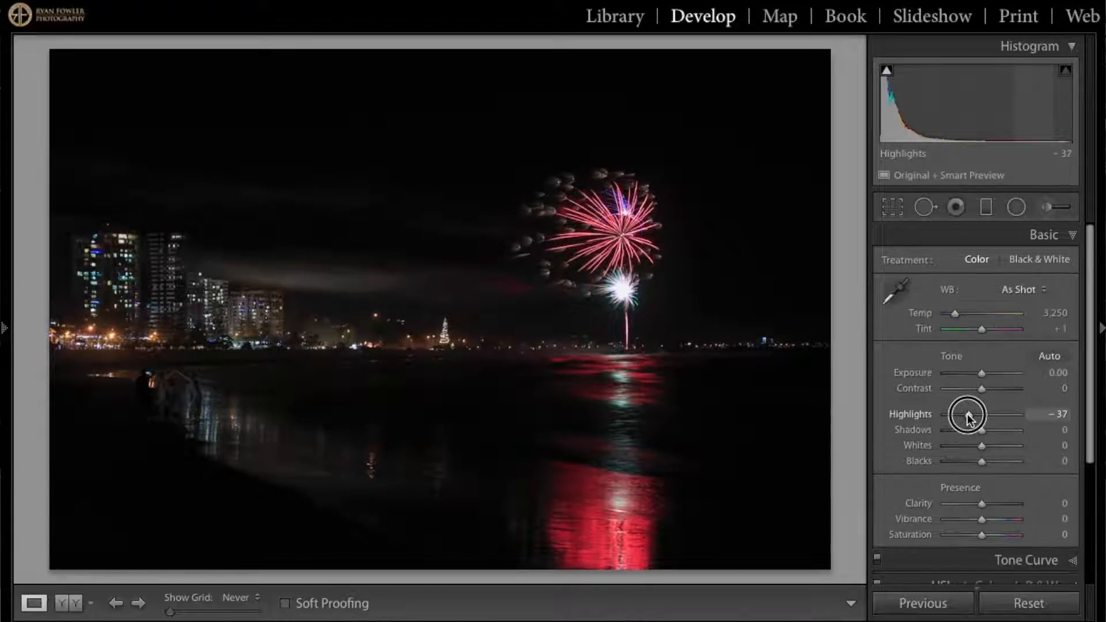
drag(968, 414, 1022, 430)
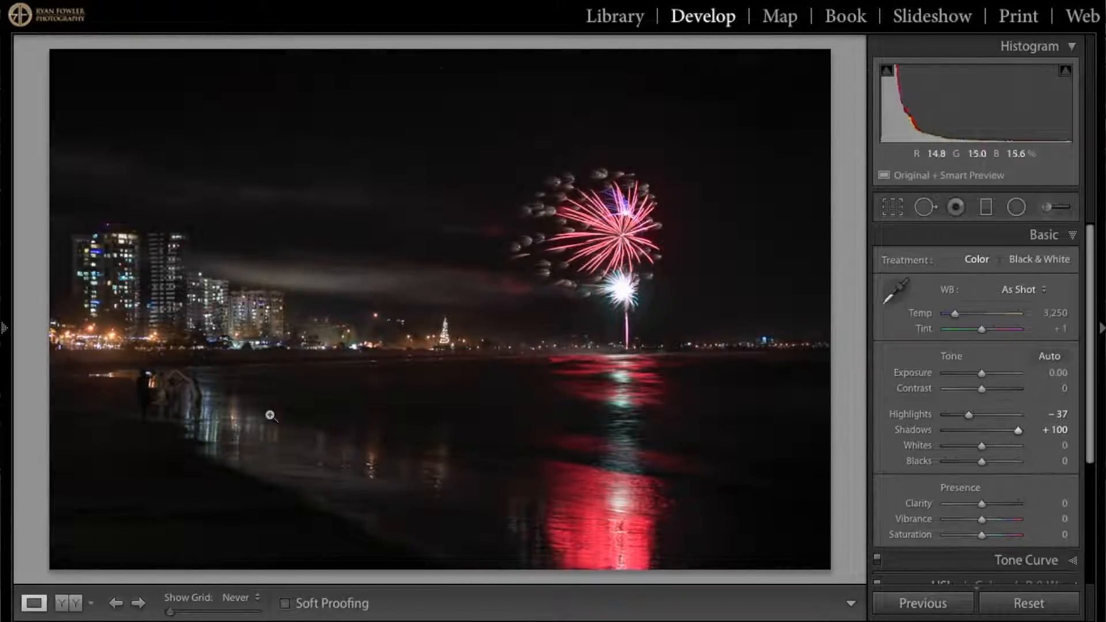
drag(1018, 429, 1010, 431)
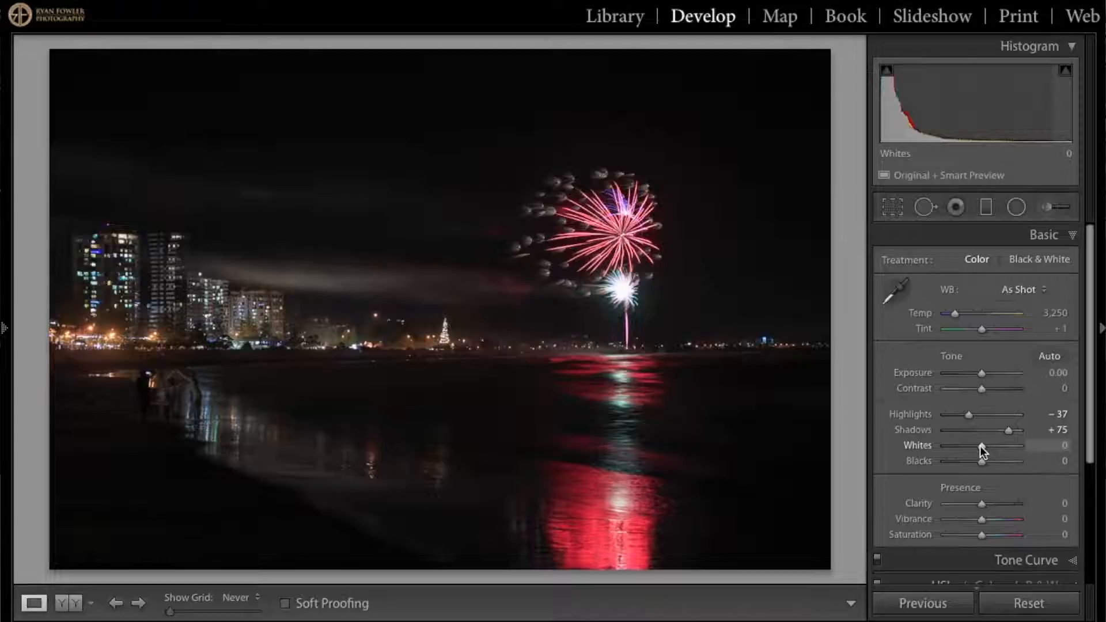
- Enable lens profile corrections and chromatic aberration removal for the beach fireworks photo
scroll(980, 446, down, 5)
click(979, 496)
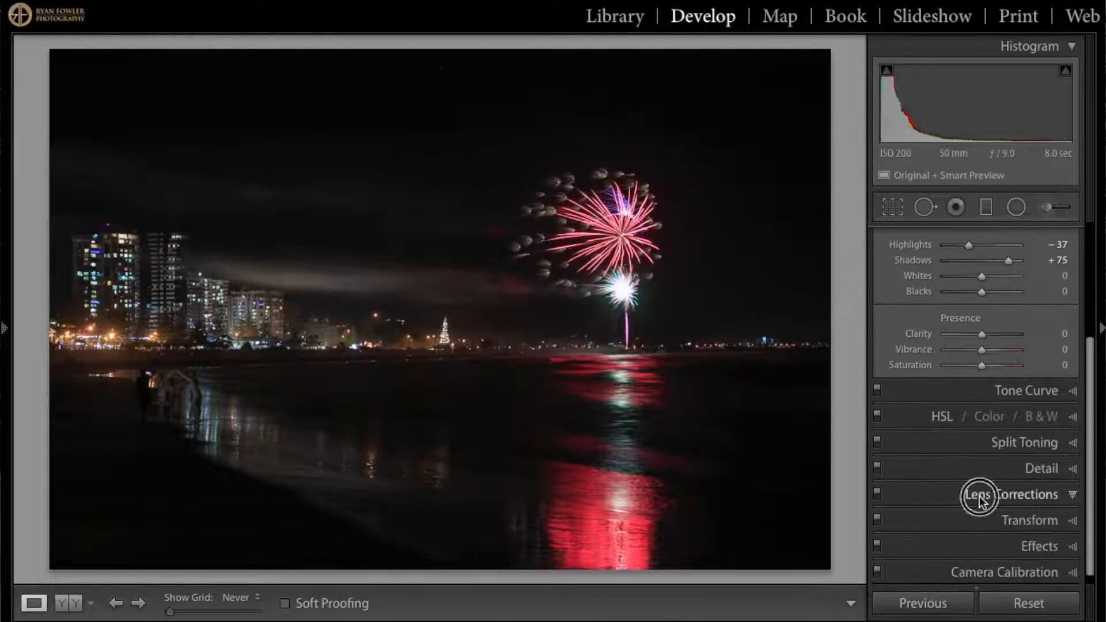
click(952, 284)
click(945, 266)
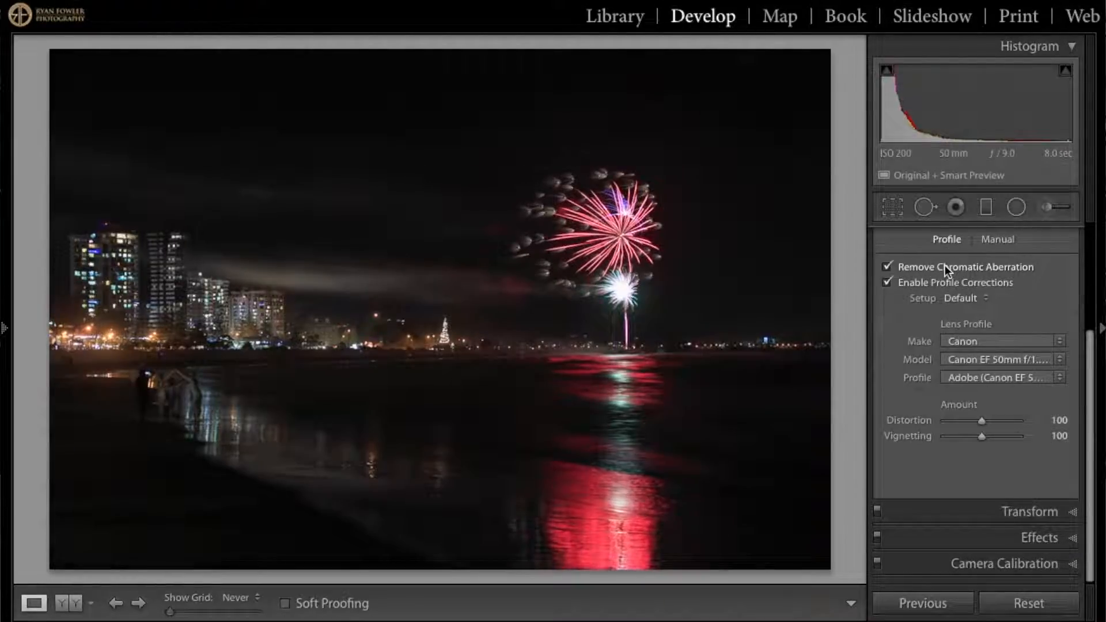
scroll(987, 234, up, 2)
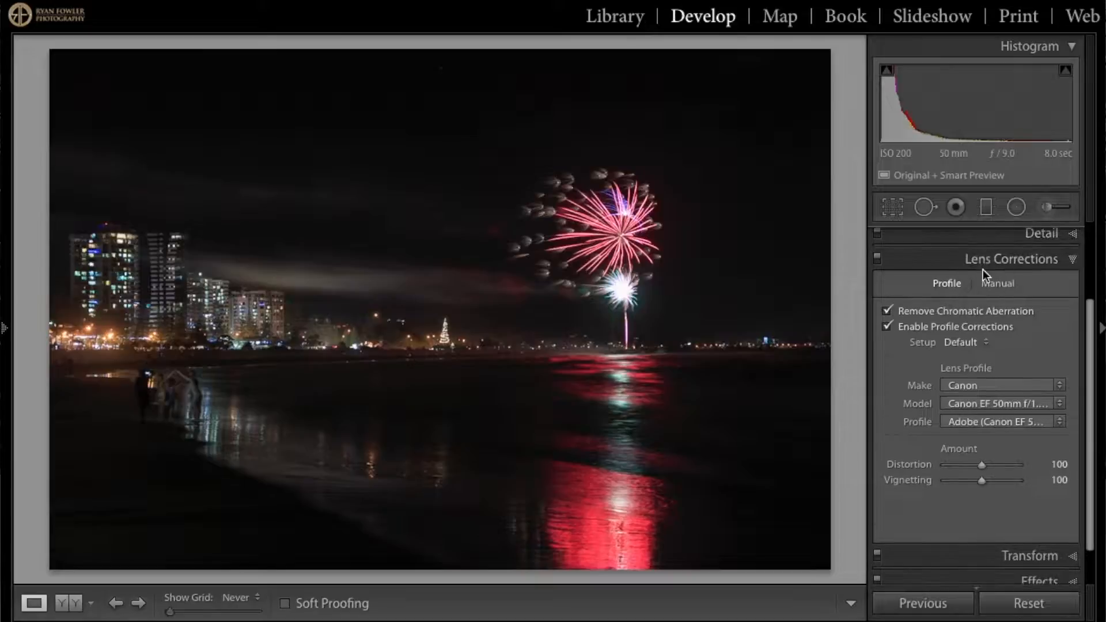
click(983, 263)
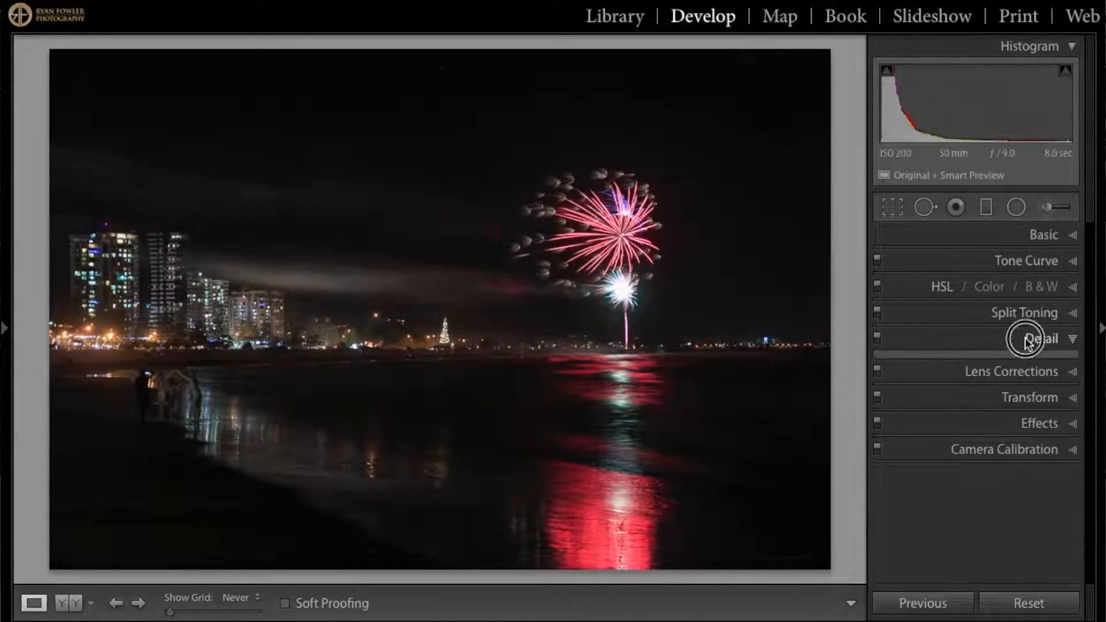
click(1025, 343)
scroll(1020, 294, up, 2)
click(1018, 285)
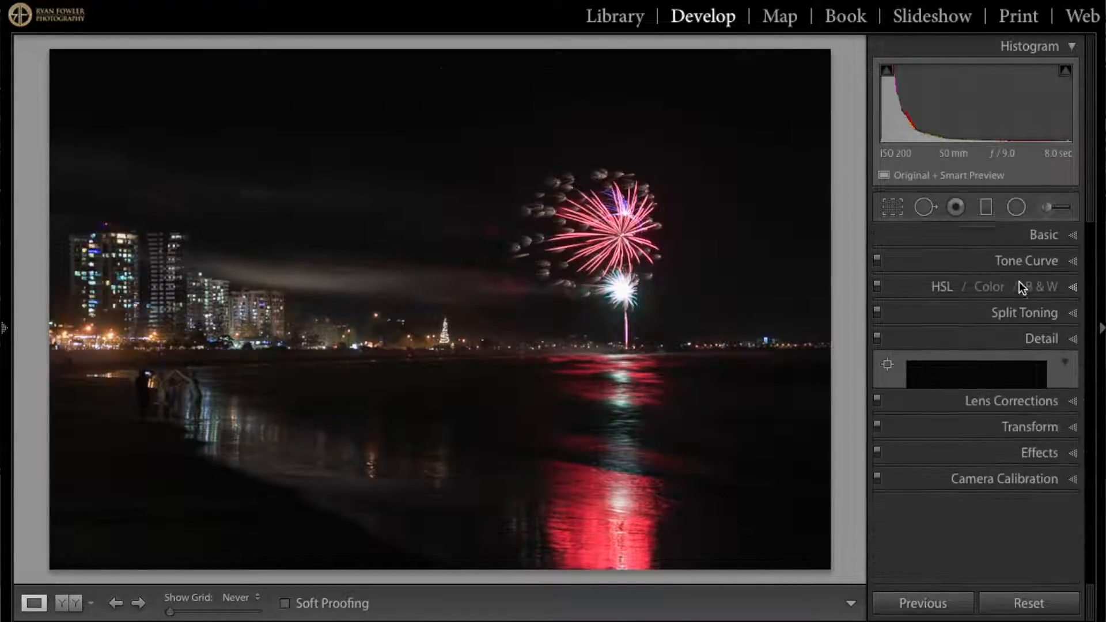
- Try the beach photo's Whites at +9 in the Basic adjustments and return them to 0
click(1024, 235)
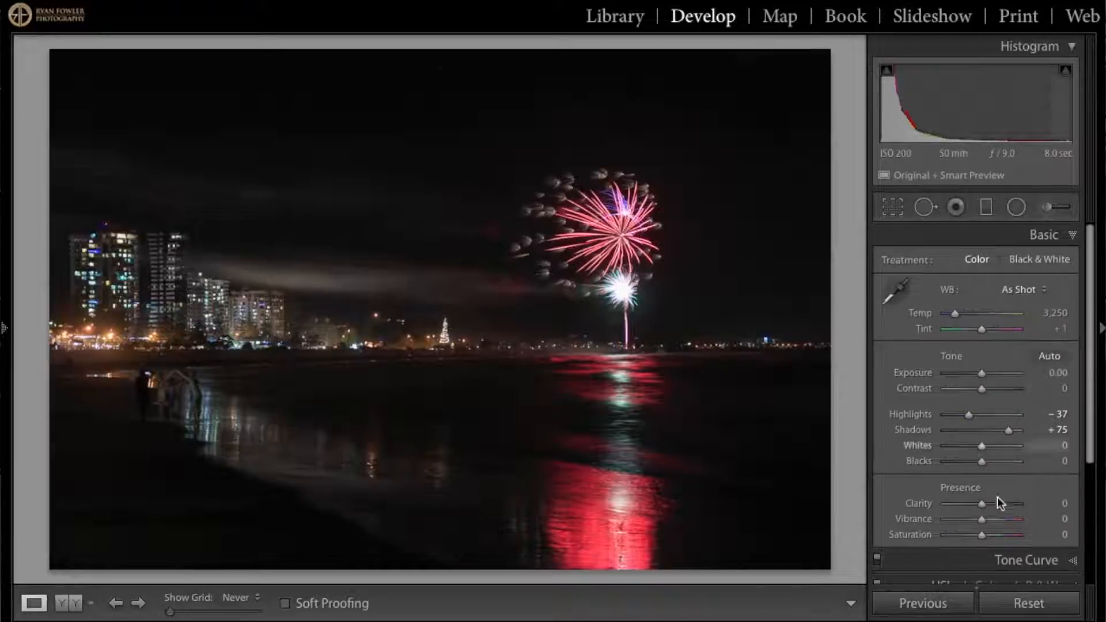
key(alt)
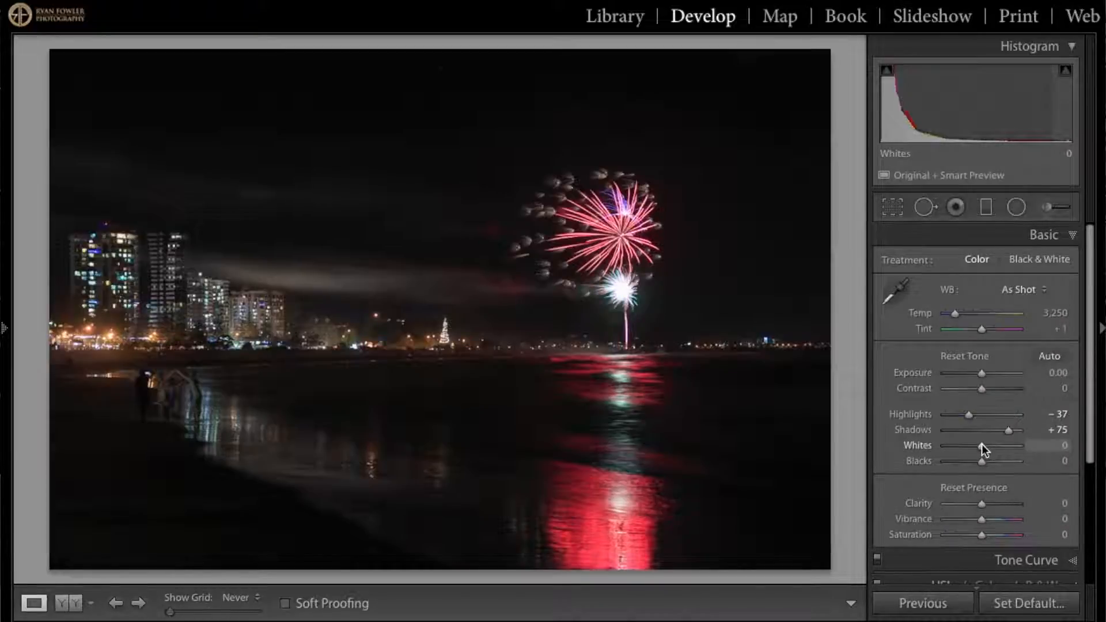
drag(983, 444, 987, 444)
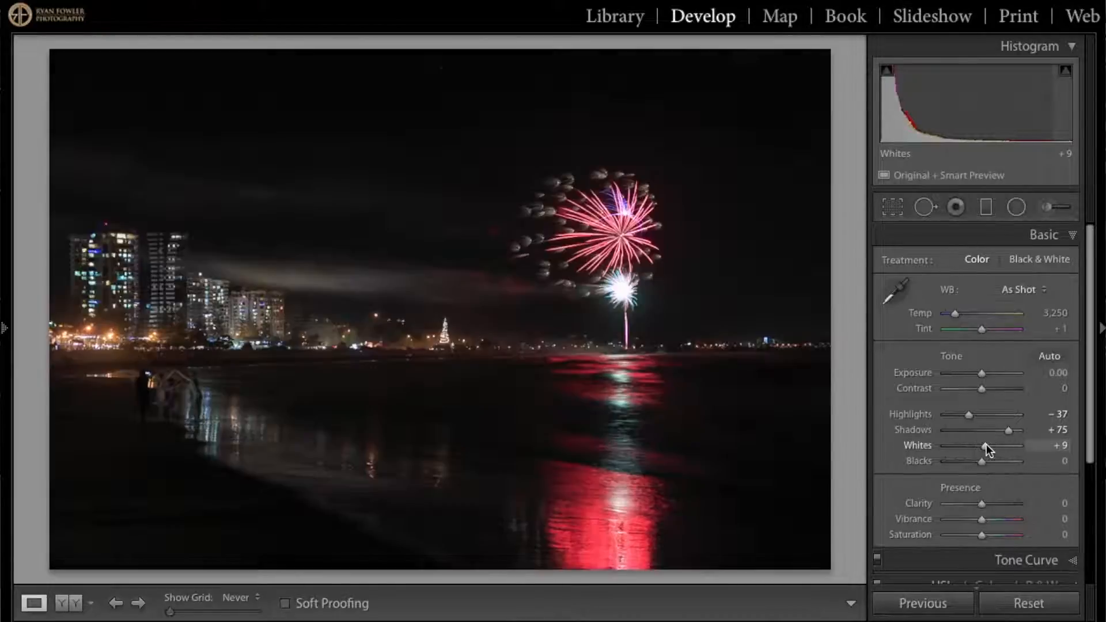
key(alt)
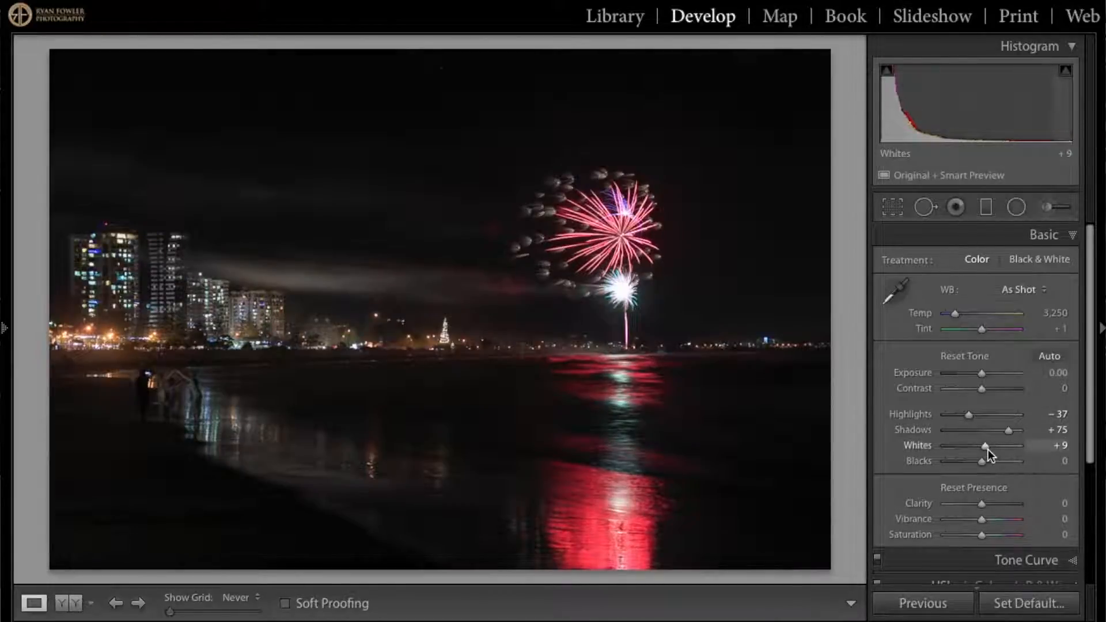
drag(988, 448, 984, 449)
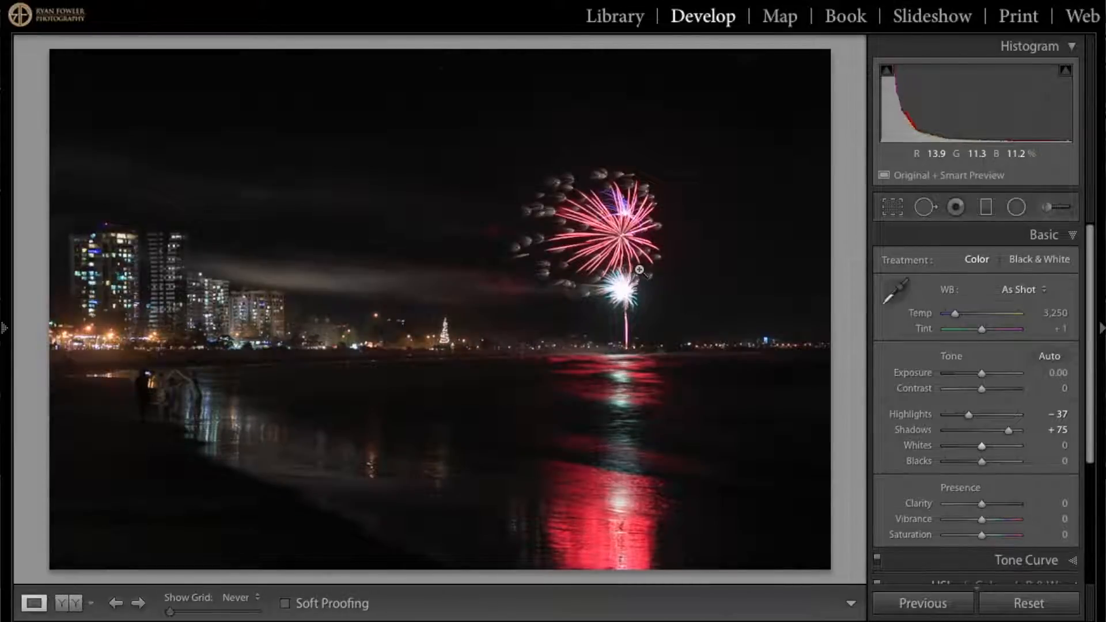
- Set the beach photo's Blacks to -9 and Clarity to +37
key(alt)
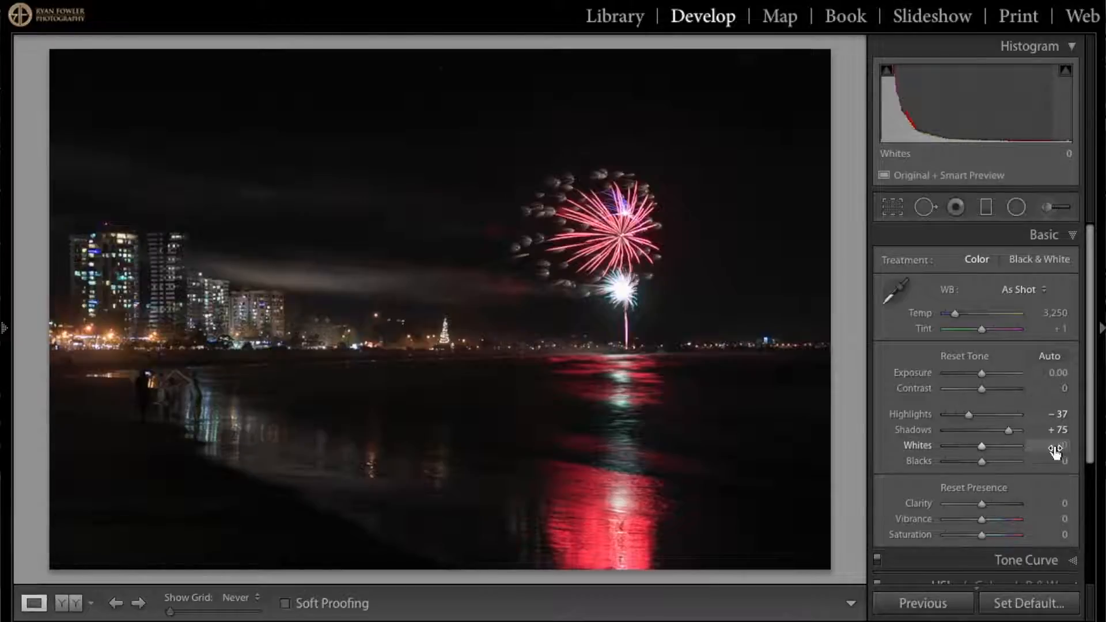
mouse_move(982, 462)
mouse_down()
mouse_move(1007, 461)
mouse_move(980, 459)
mouse_up()
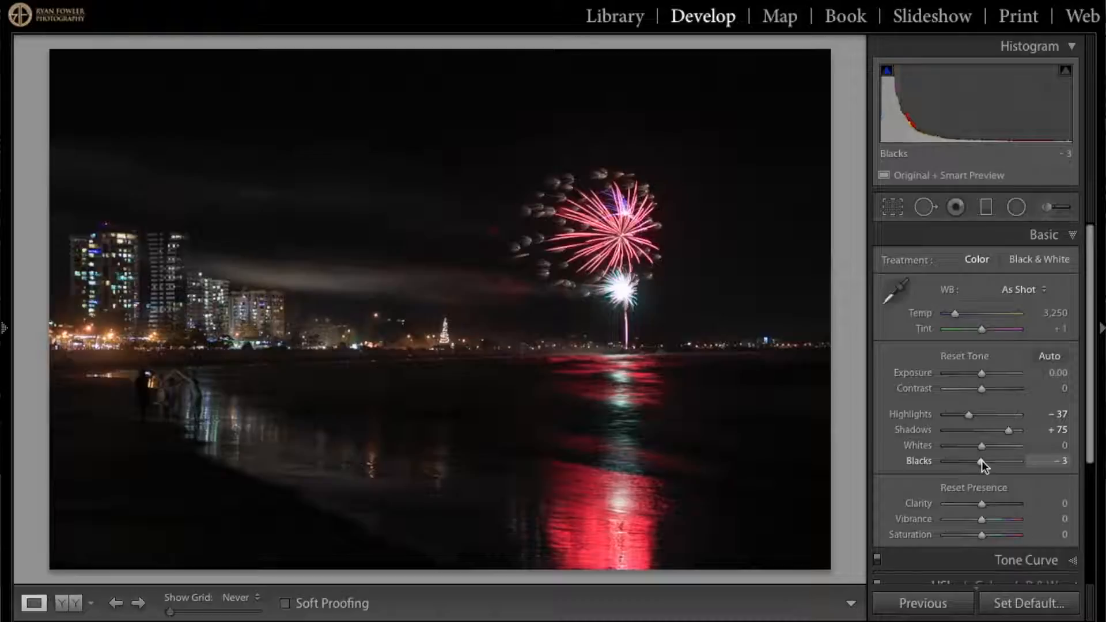
alt+click(982, 461)
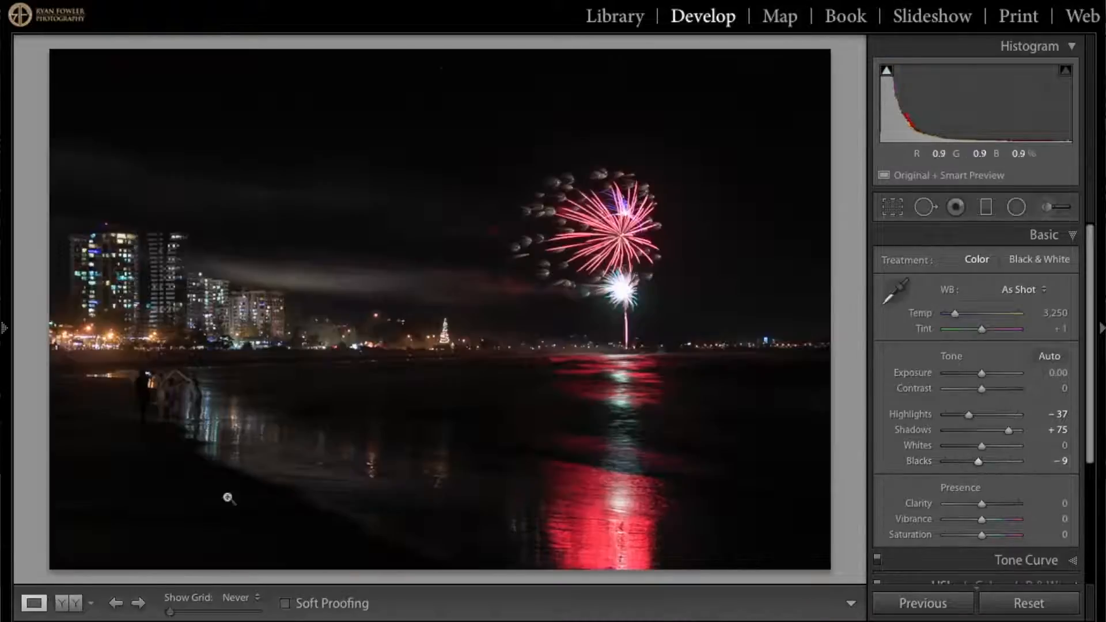
drag(982, 505, 996, 504)
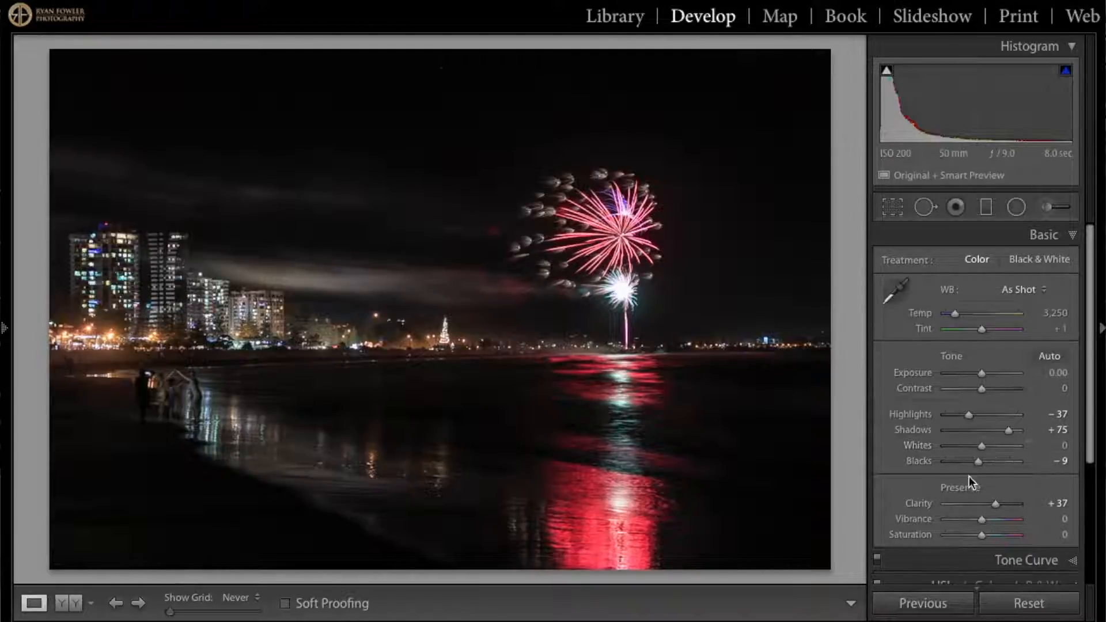
- Preview the firework's detail, sharpen the photo with Amount 64 and Masking 62, and set Luminance noise reduction to 13
scroll(947, 427, down, 3)
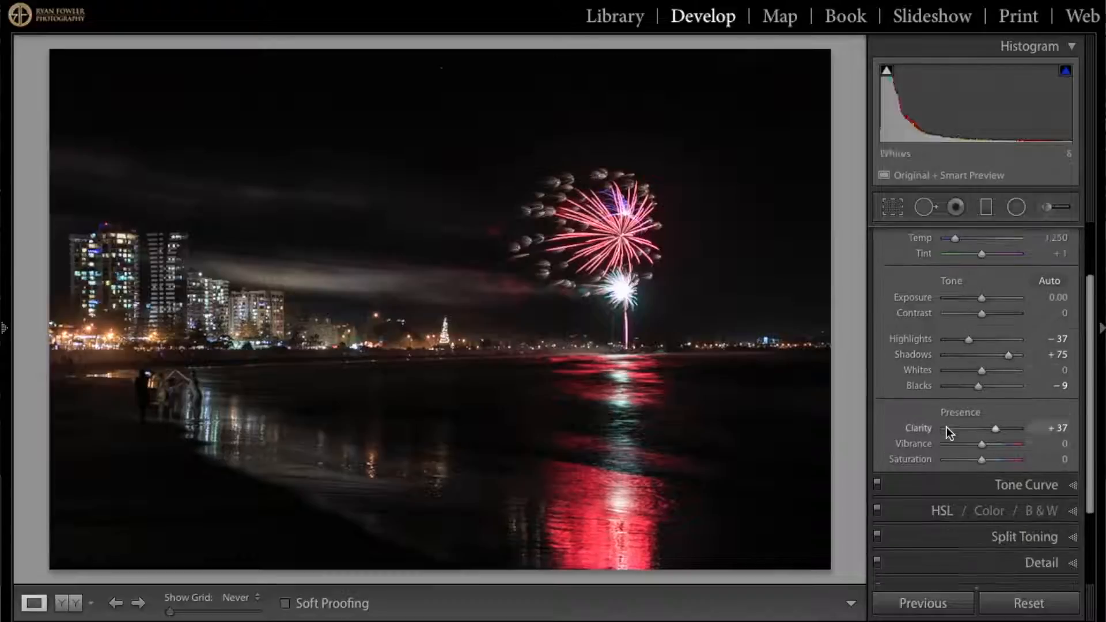
scroll(946, 427, down, 1)
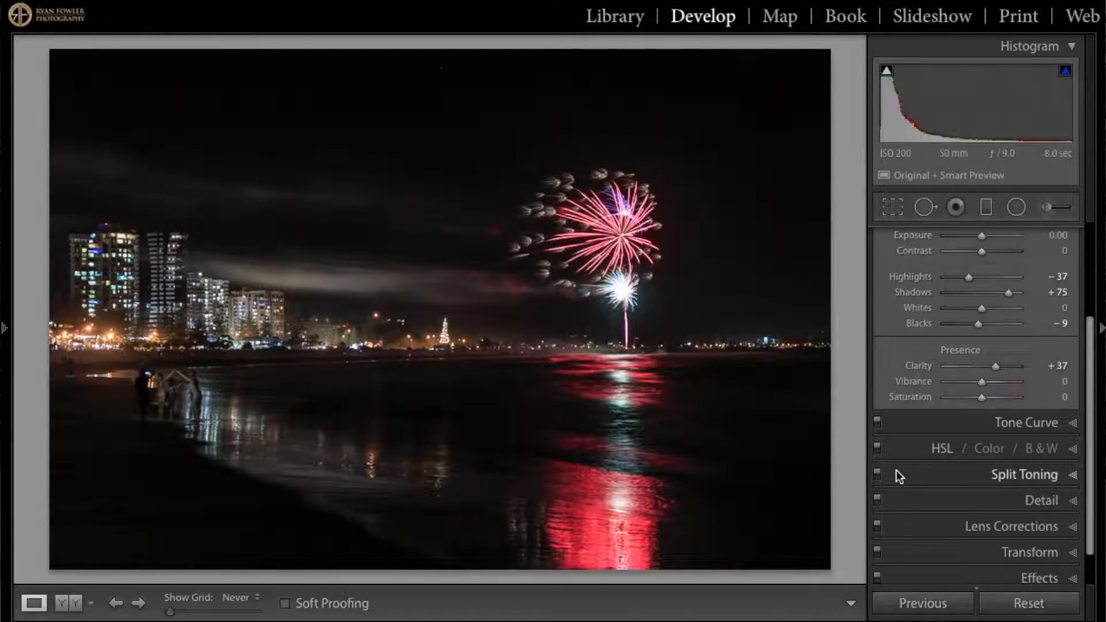
click(1016, 502)
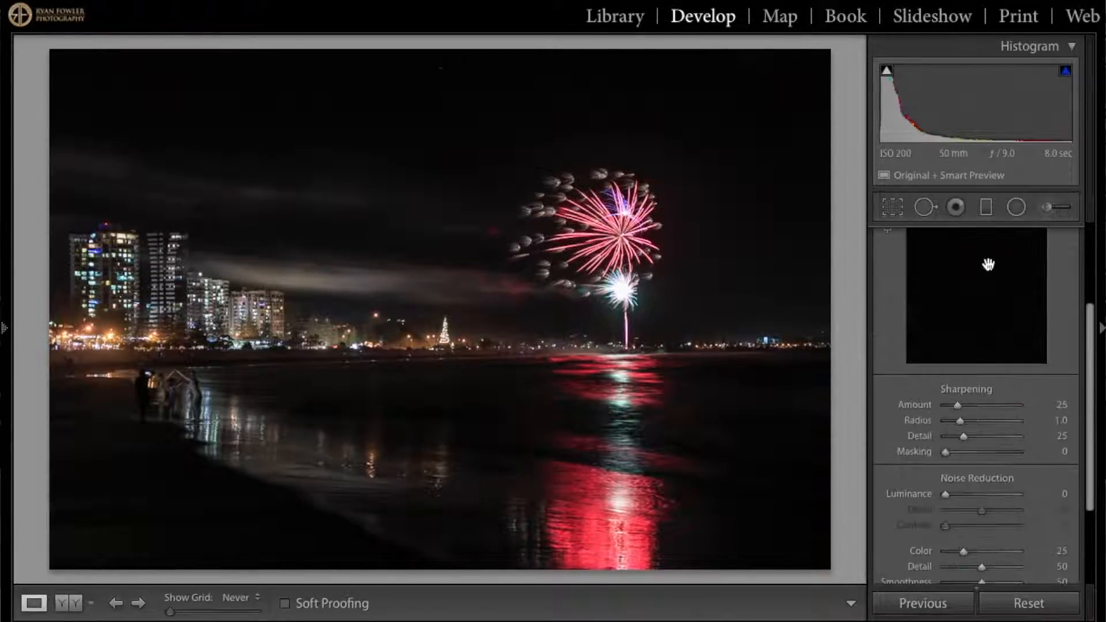
scroll(989, 262, up, 1)
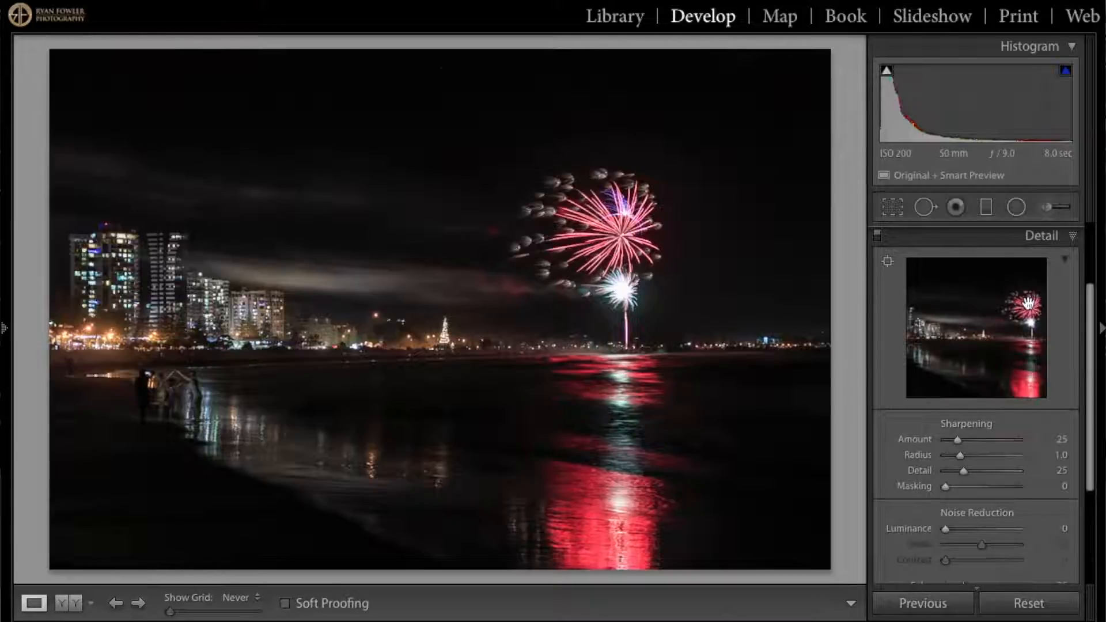
click(1029, 304)
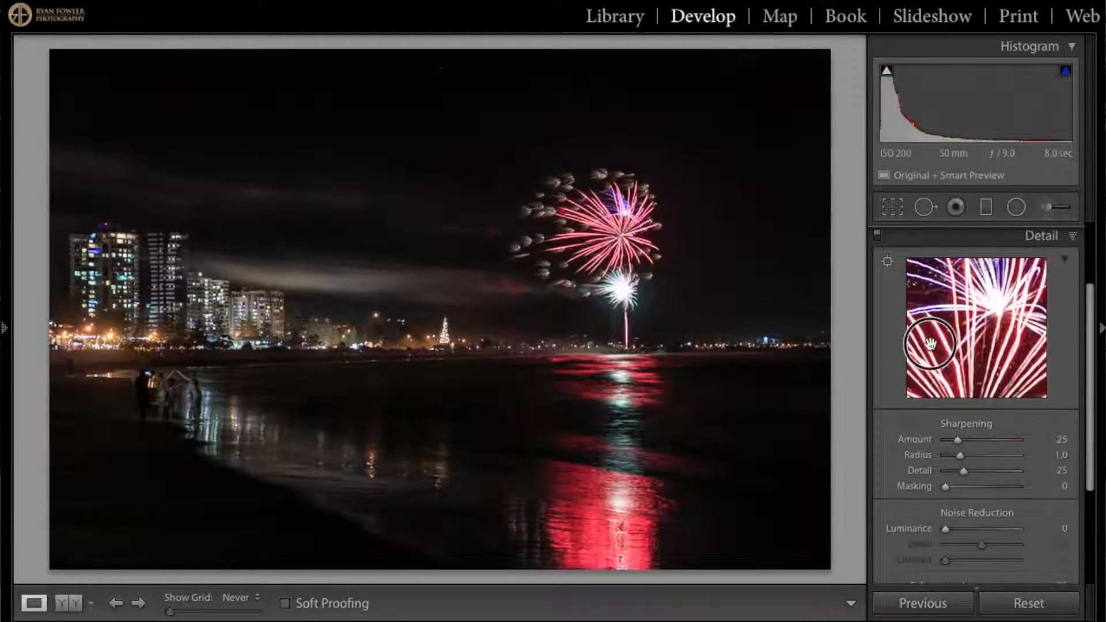
click(971, 441)
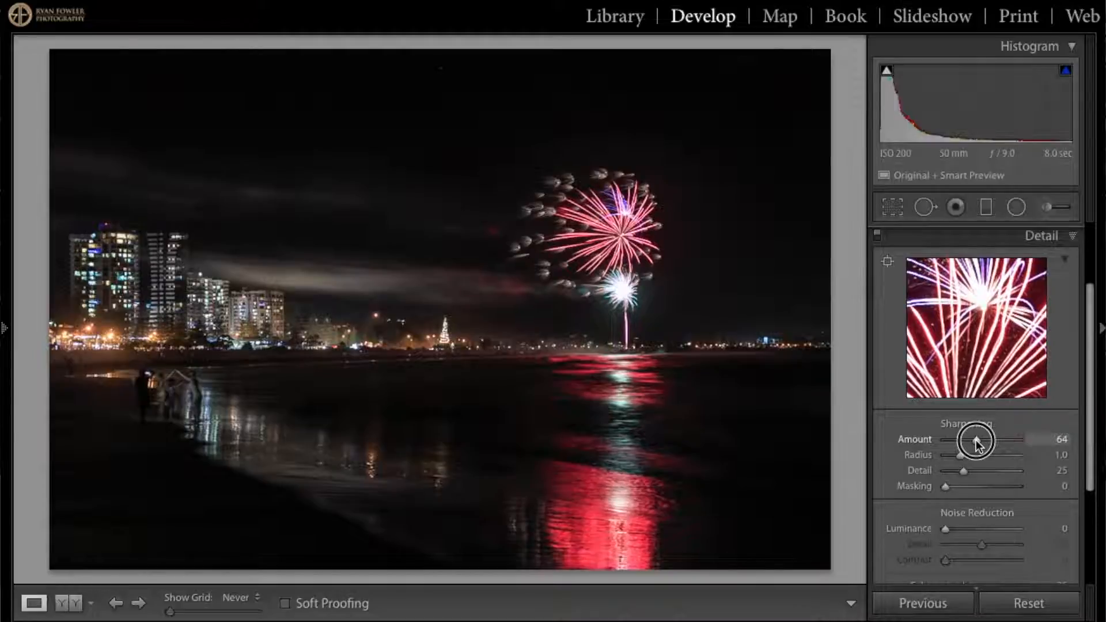
alt+click(981, 488)
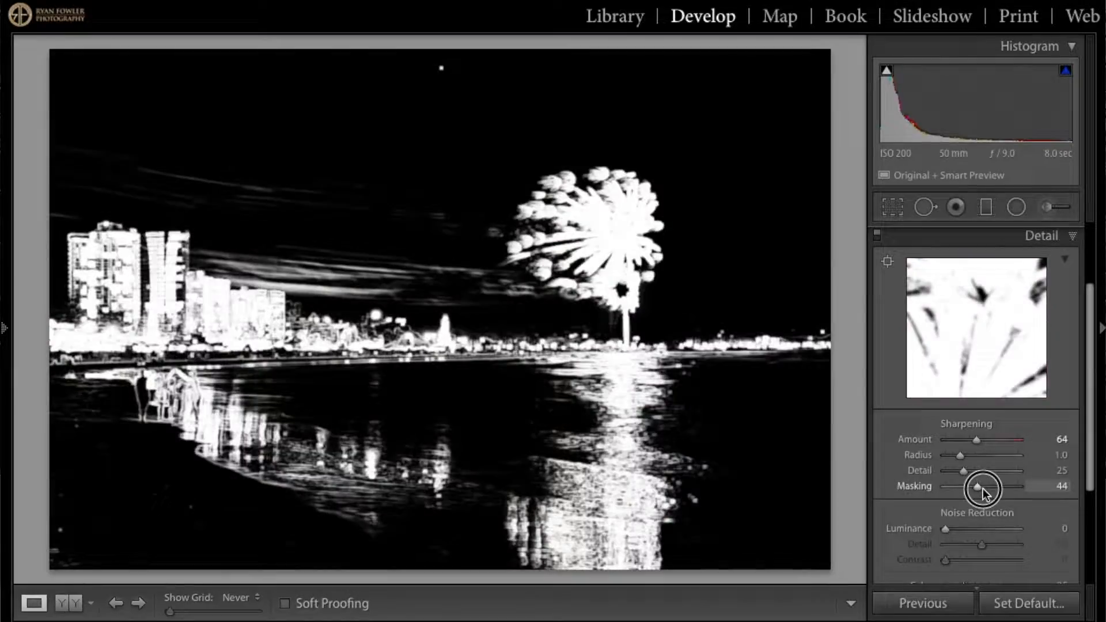
drag(984, 491, 997, 493)
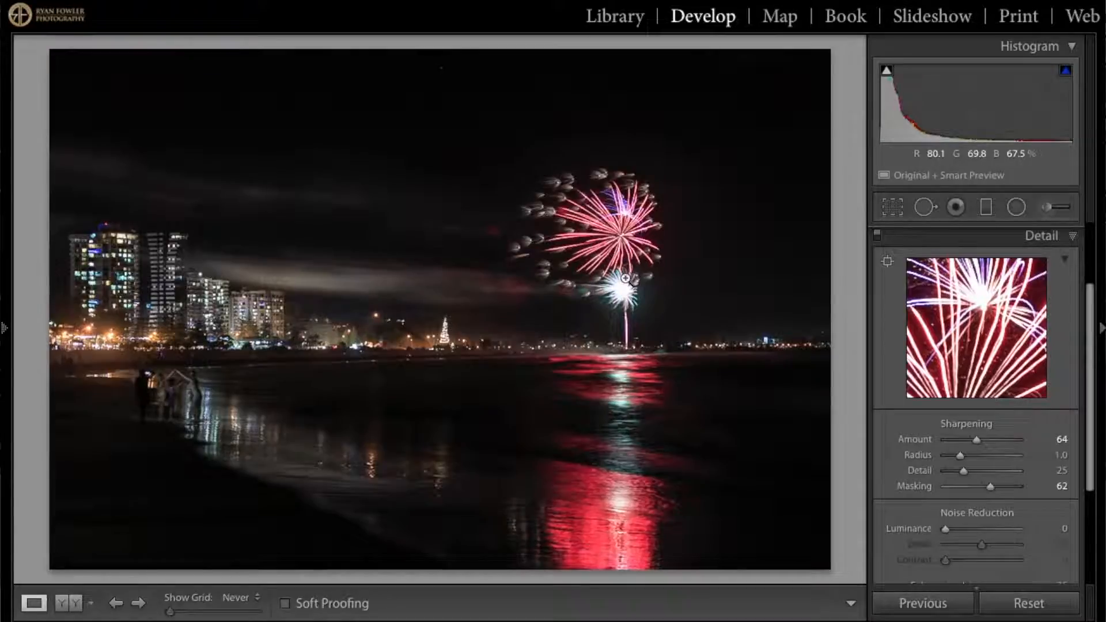
scroll(981, 521, down, 4)
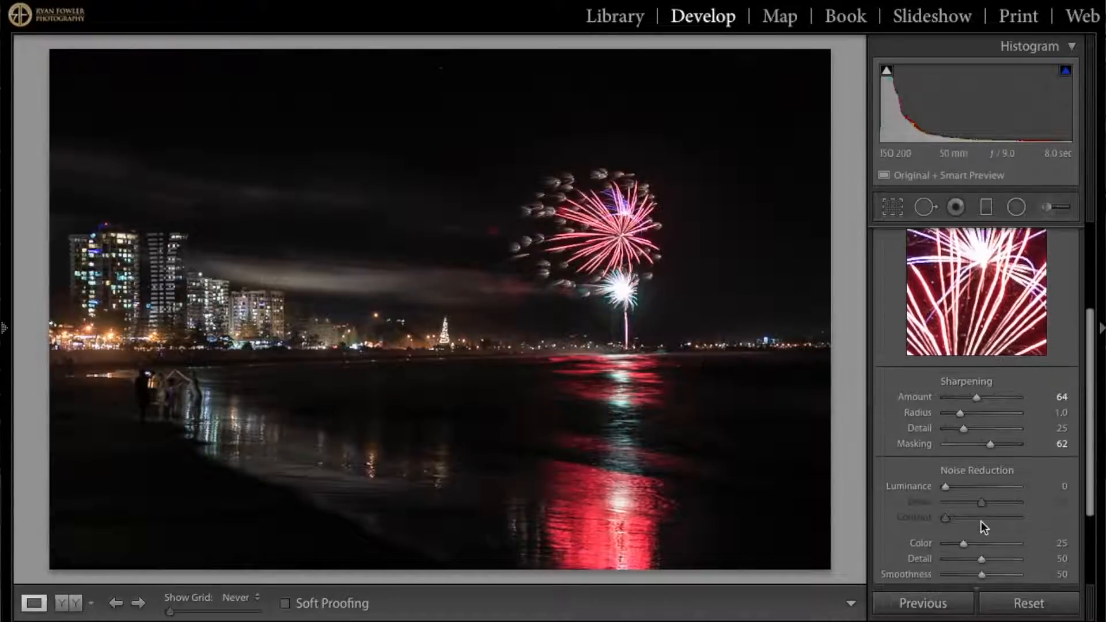
click(955, 400)
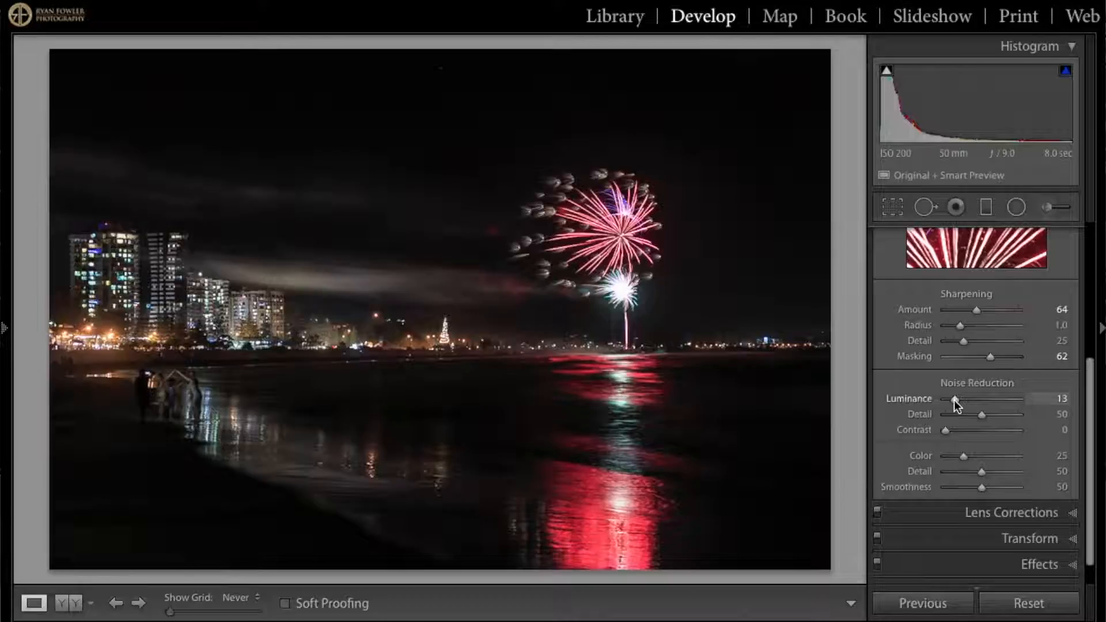
- Set the beach photo's Dehaze amount to +27
scroll(963, 470, down, 2)
click(963, 537)
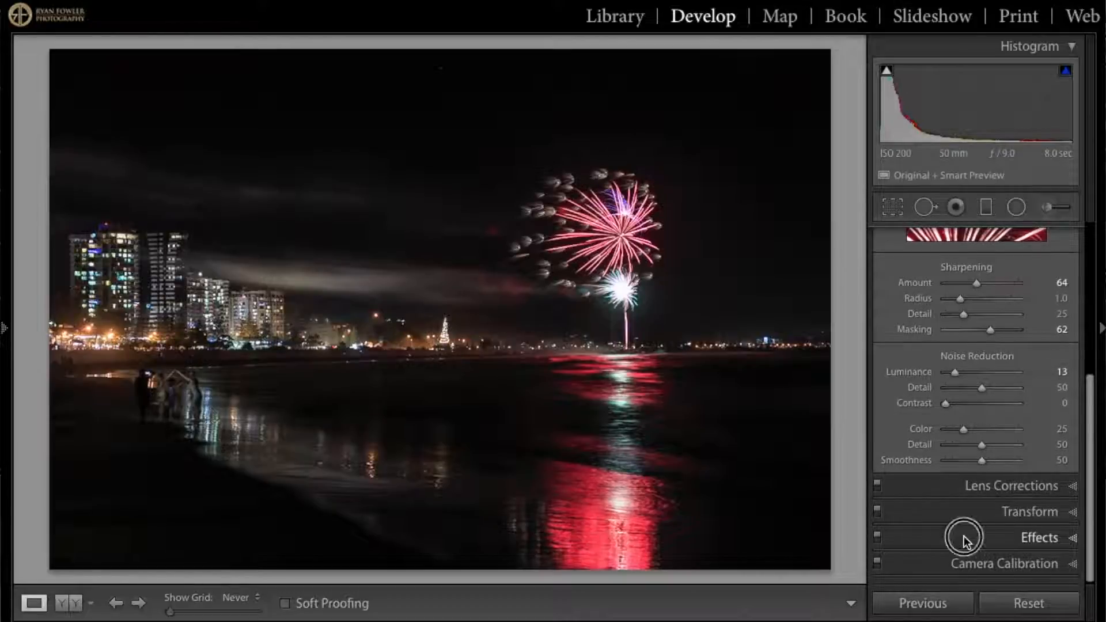
mouse_move(980, 537)
mouse_down()
mouse_move(1002, 538)
mouse_move(993, 537)
mouse_up()
scroll(997, 419, up, 1)
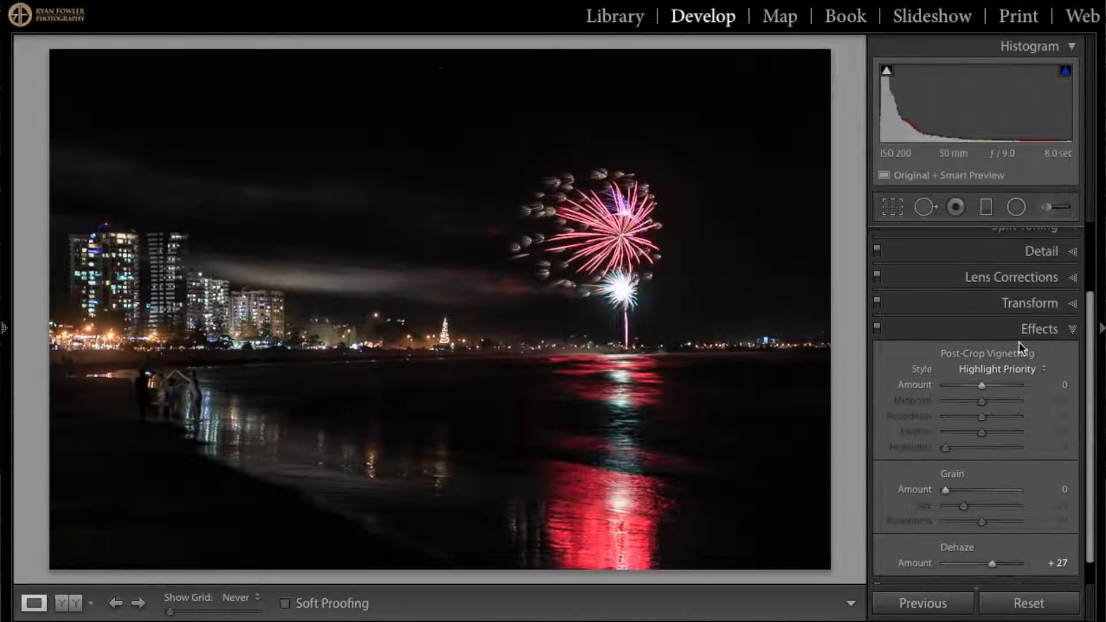
click(1023, 330)
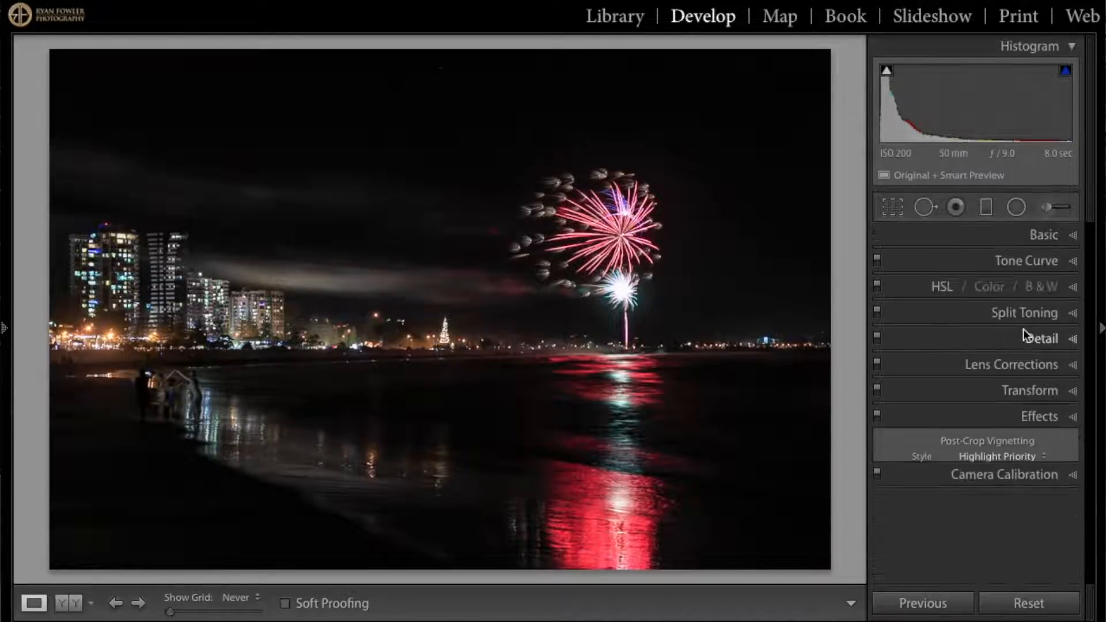
- Draw a radial filter ellipse around the firework with all effect sliders at zero, and show its mask overlay
click(1016, 209)
click(896, 266)
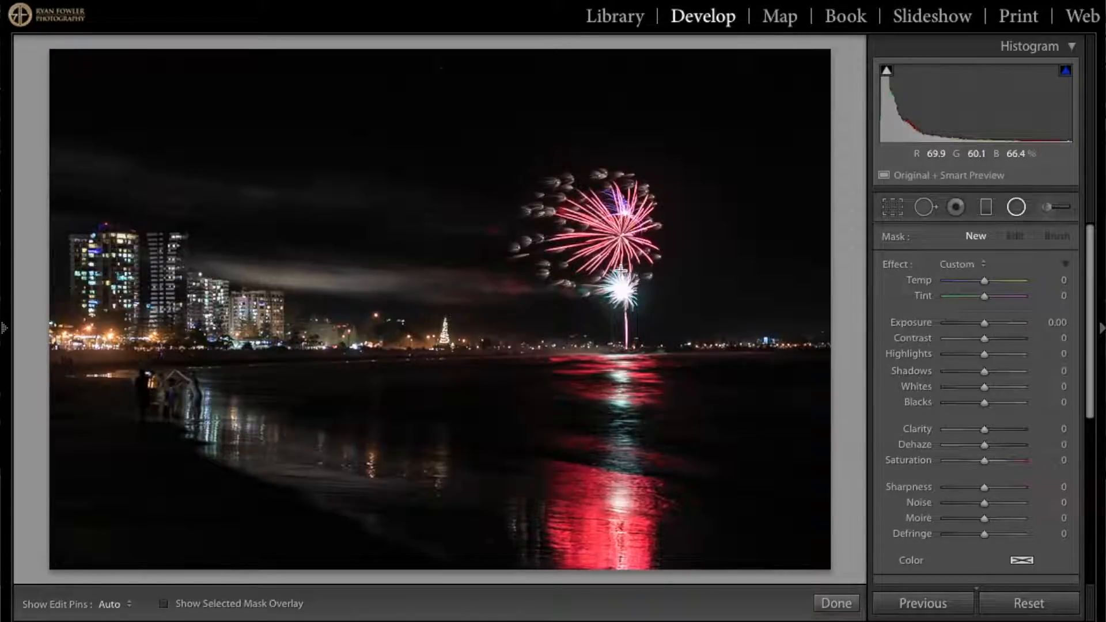
drag(623, 268, 762, 92)
drag(624, 273, 616, 268)
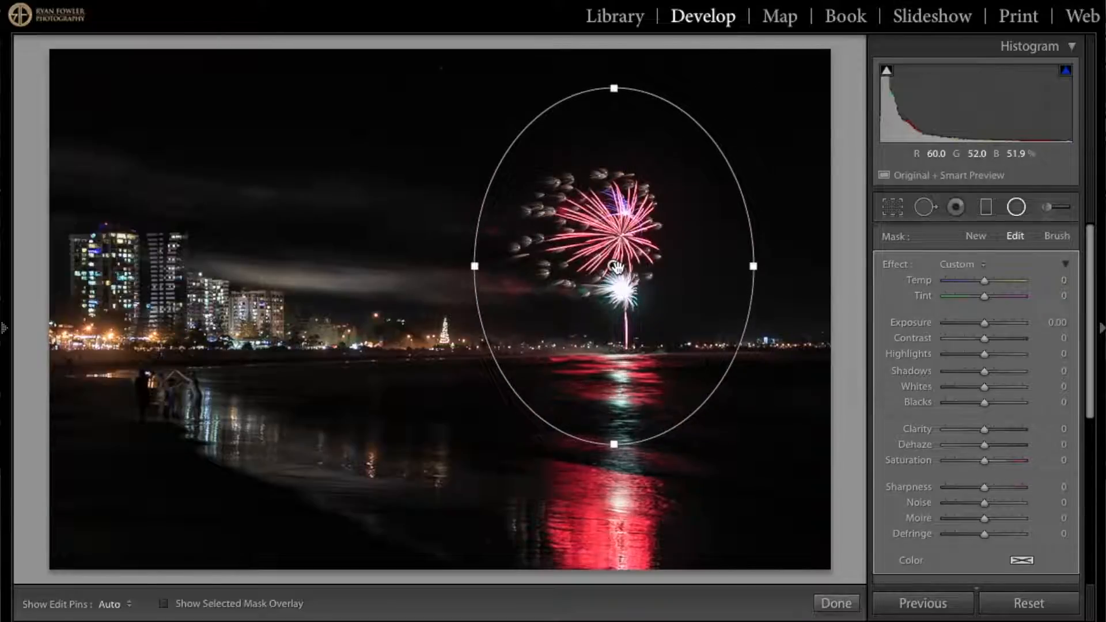
mouse_move(614, 266)
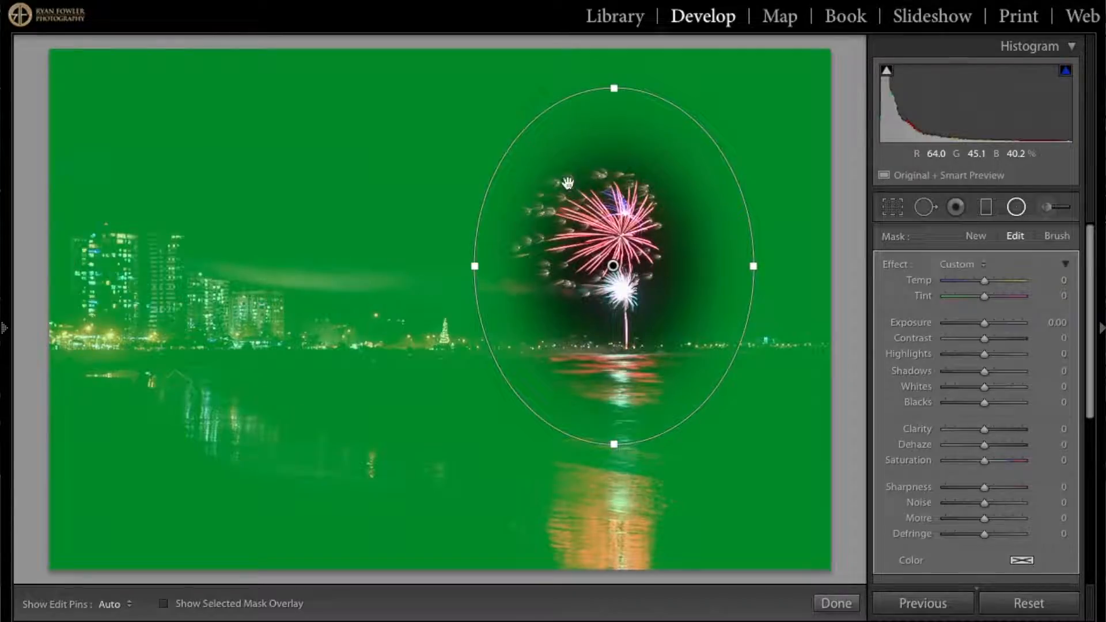
key(o)
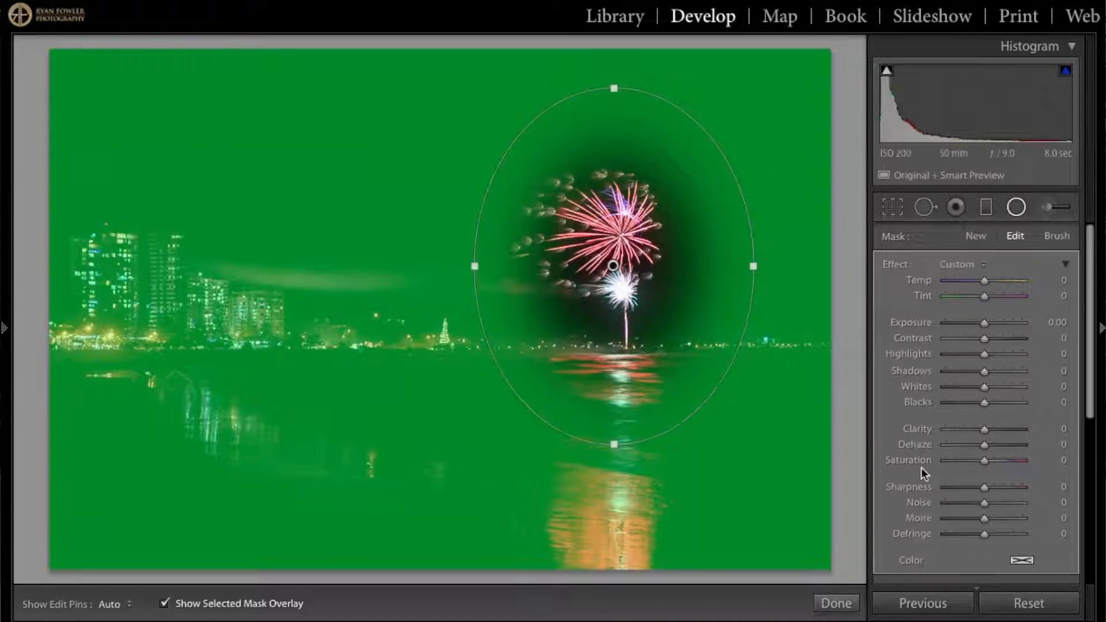
- Reduce the radial filter's Feather to 24 and reposition the ellipse slightly left and down around the firework
scroll(924, 486, down, 4)
drag(983, 482, 966, 483)
drag(618, 269, 607, 273)
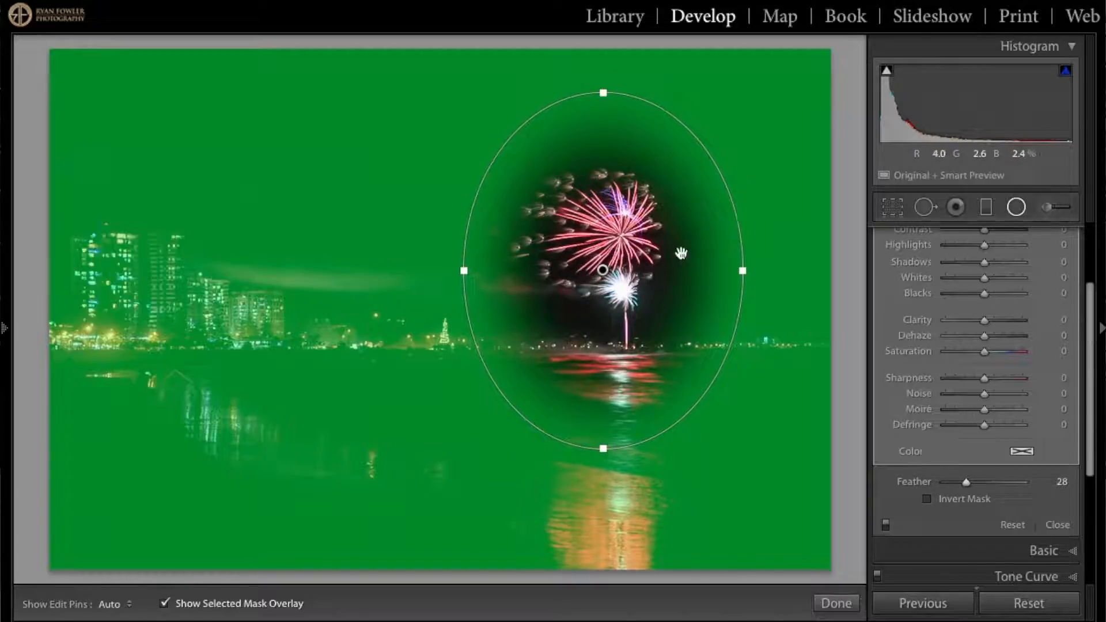
drag(966, 483, 966, 480)
scroll(983, 466, down, 1)
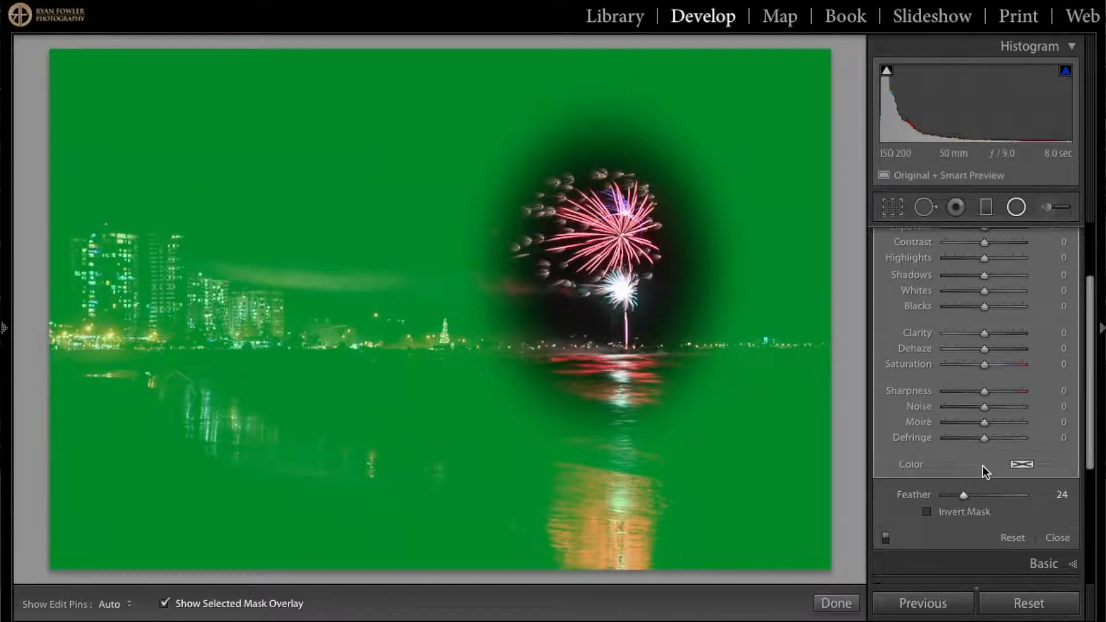
- Compare the radial filter's mask inverted and not inverted, leave it not inverted, and hide the mask overlay
click(957, 482)
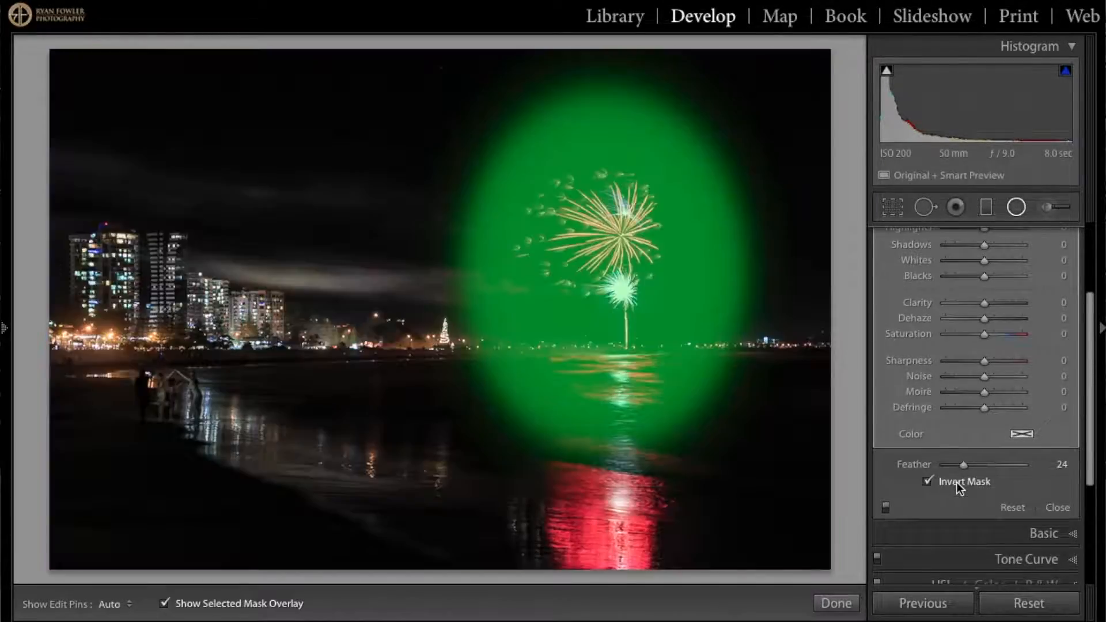
click(957, 482)
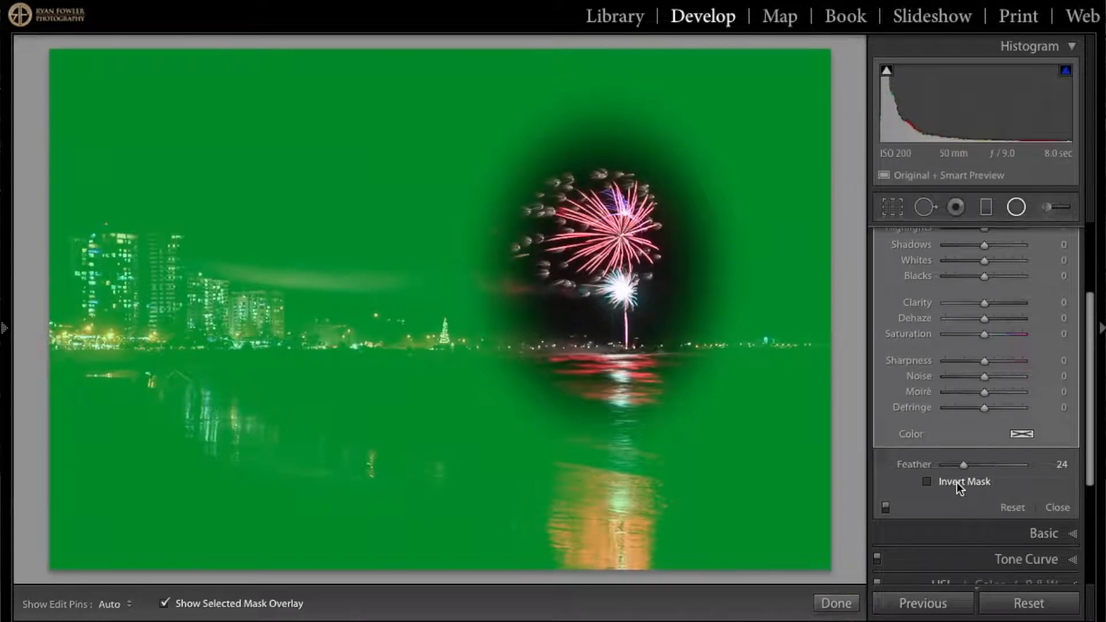
scroll(963, 361, up, 2)
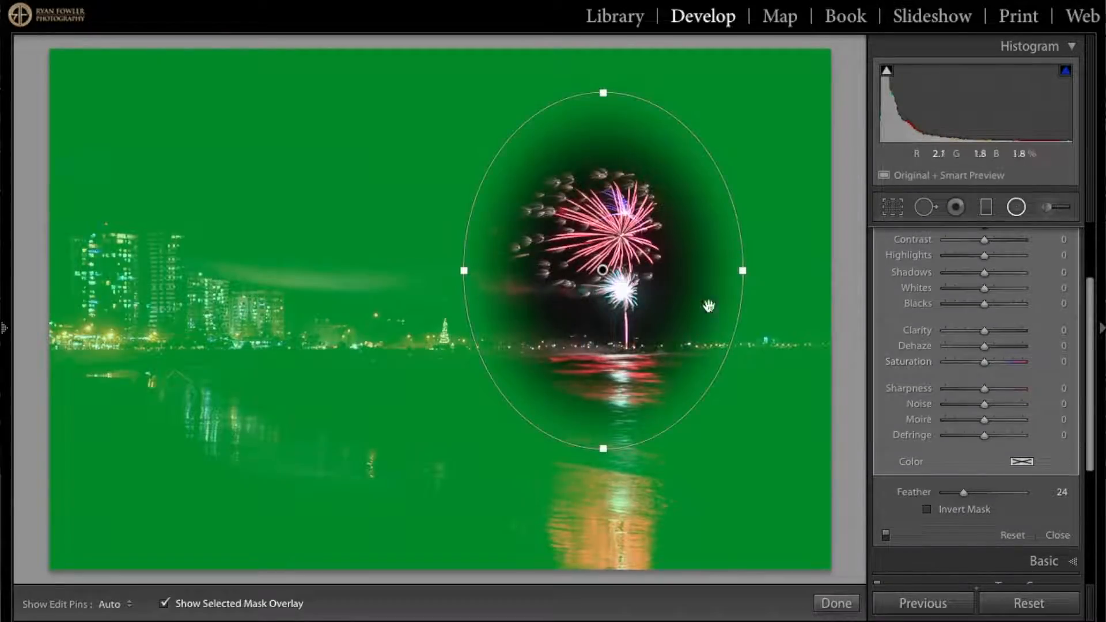
key(o)
scroll(998, 359, up, 6)
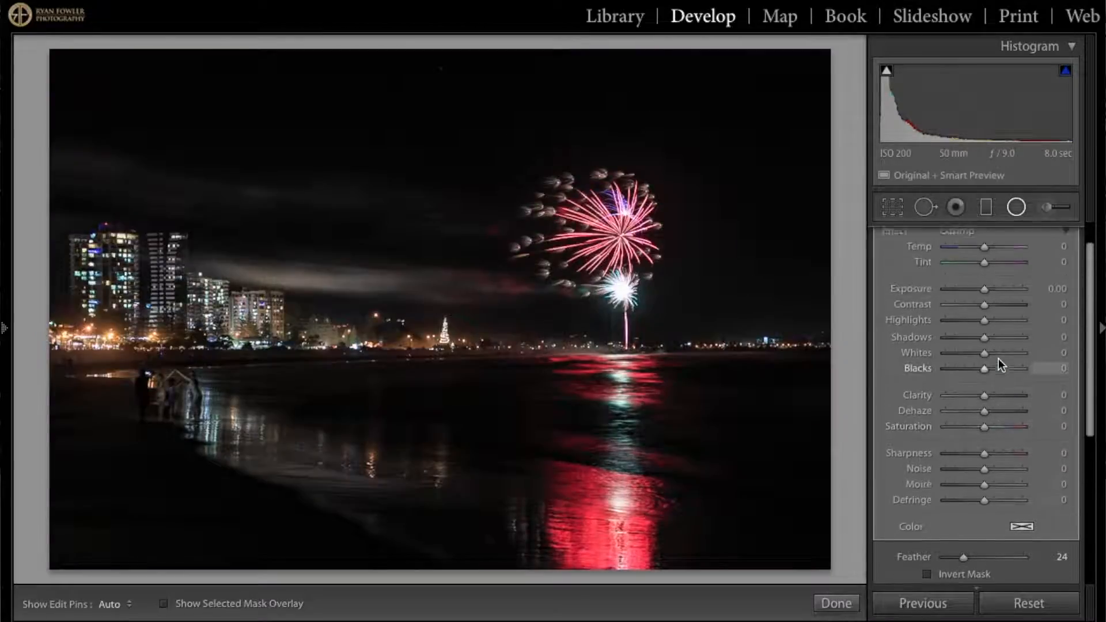
- Invert the firework radial filter's mask and set its Highlights to -23
scroll(998, 358, up, 2)
mouse_move(982, 354)
mouse_down()
mouse_move(971, 357)
mouse_move(983, 356)
mouse_up()
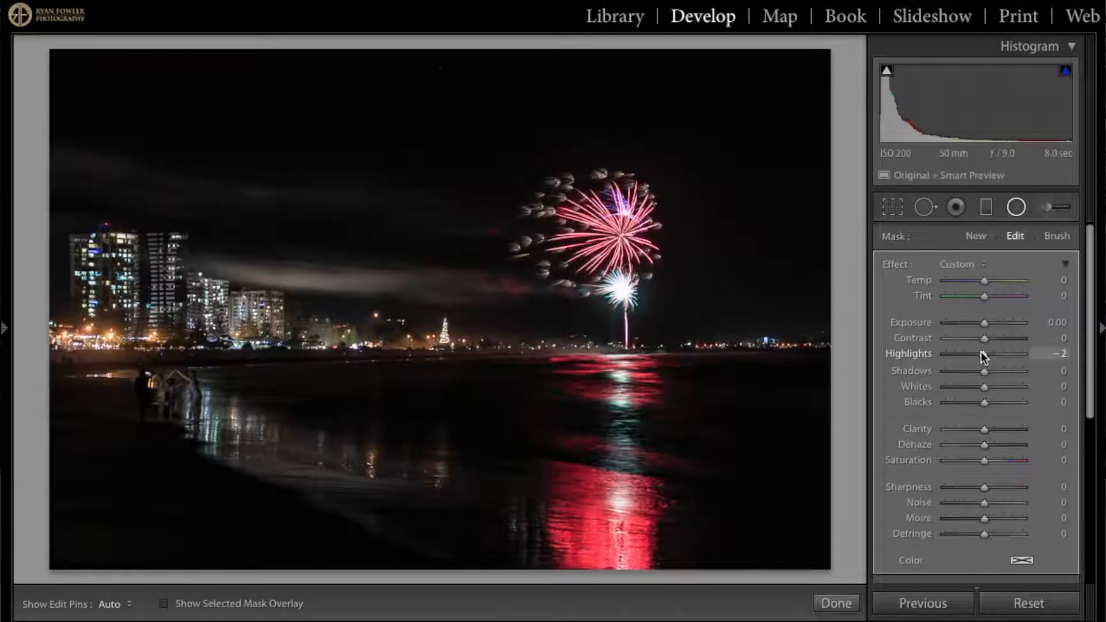
scroll(982, 354, down, 5)
click(963, 412)
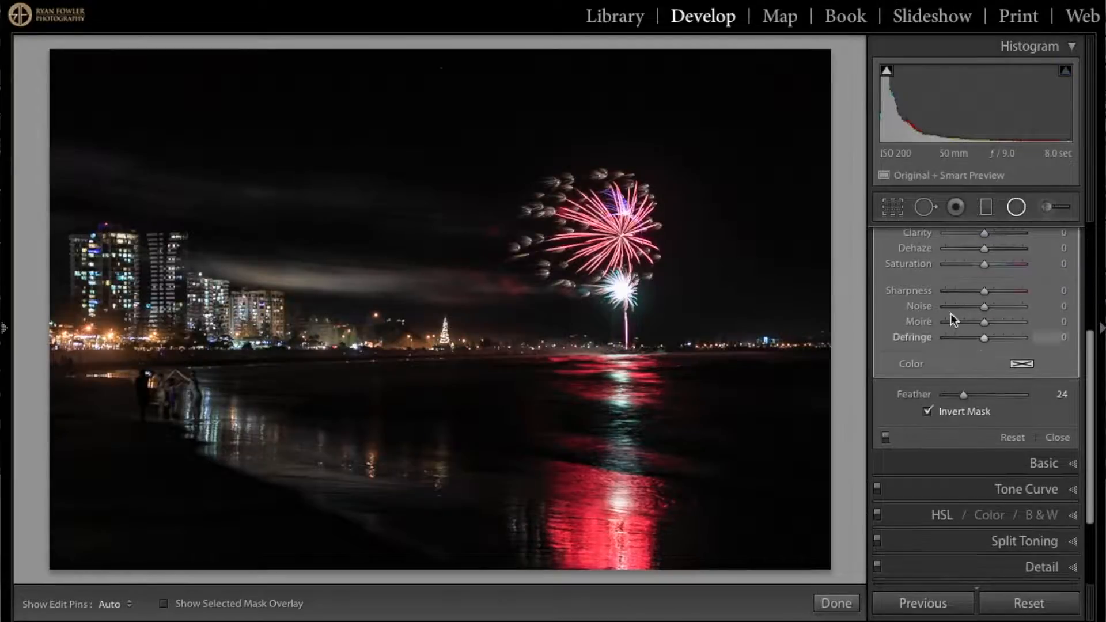
scroll(951, 317, up, 5)
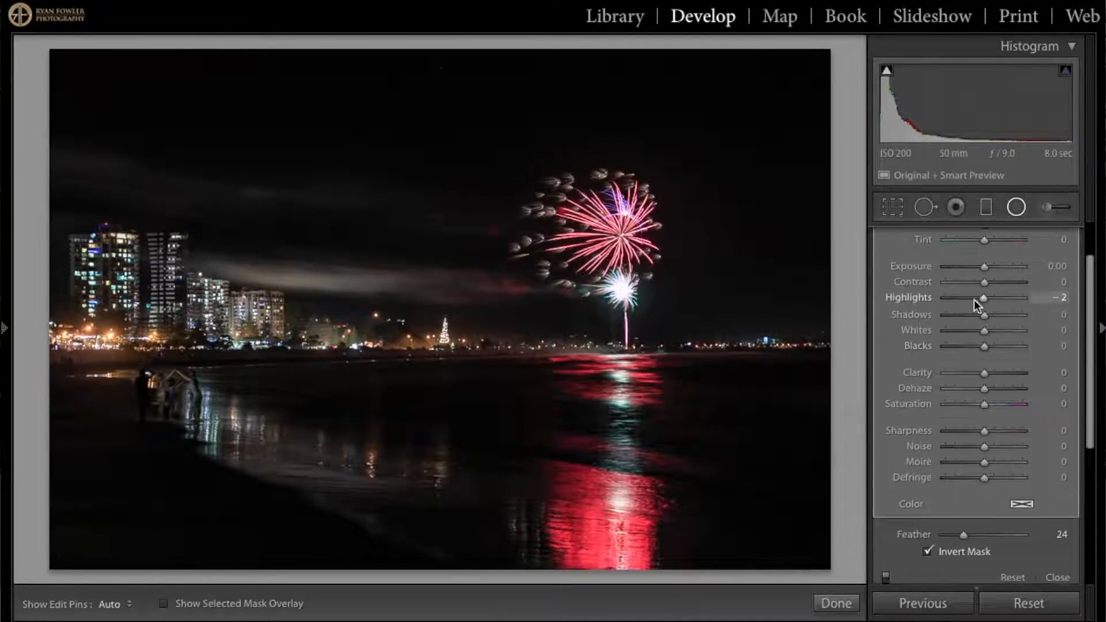
drag(983, 298, 975, 300)
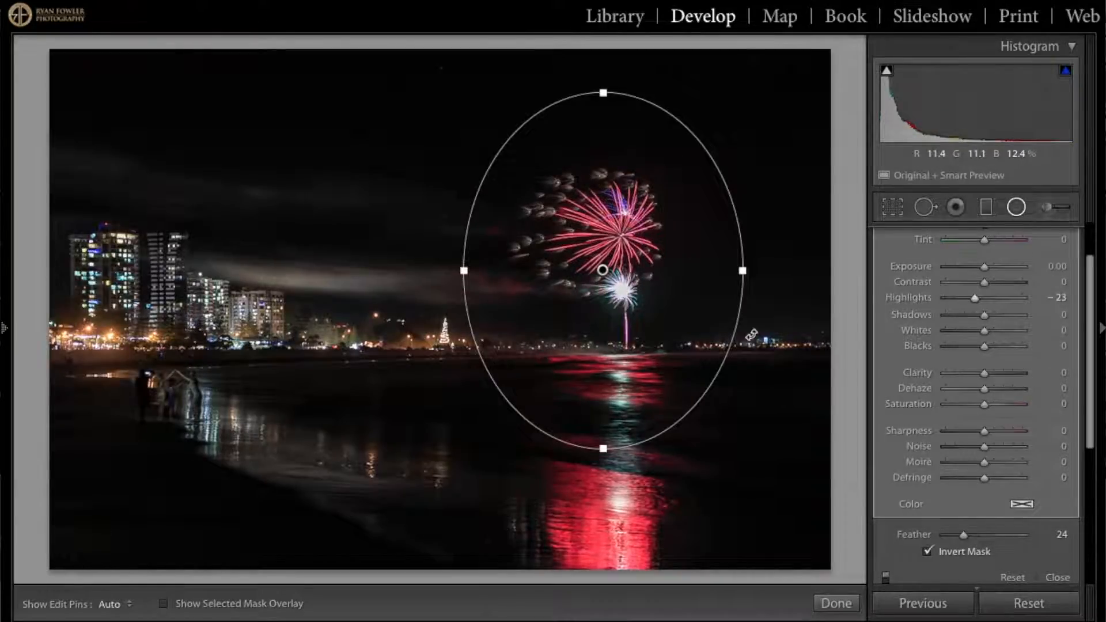
- Draw a new radial filter ellipse around the people on the beach, show its mask overlay, and enlarge it in width and height
scroll(954, 299, up, 2)
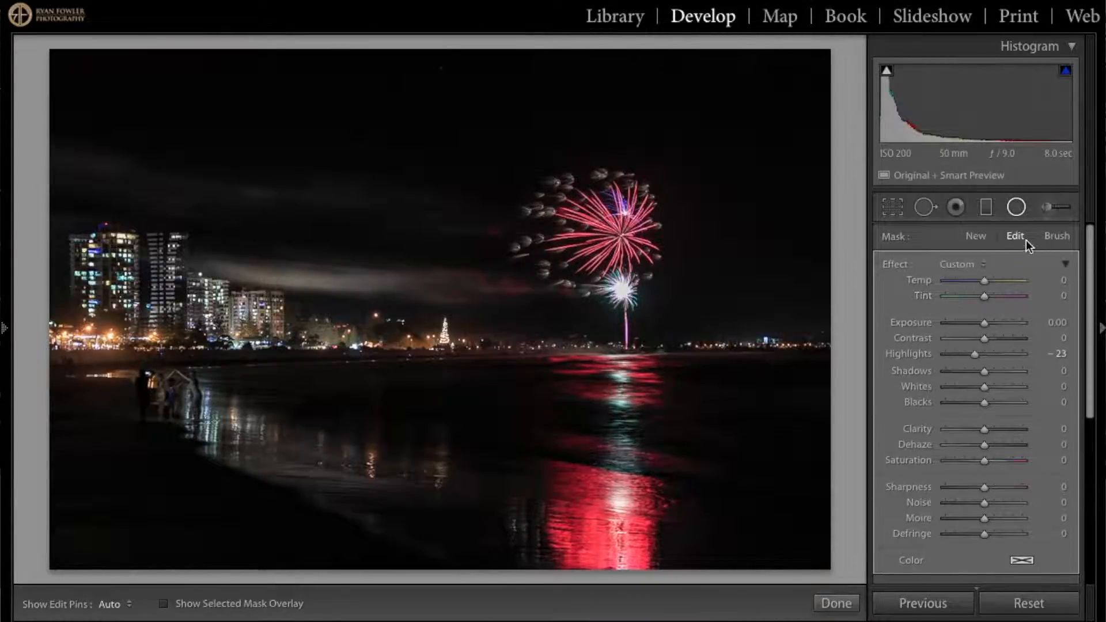
click(980, 237)
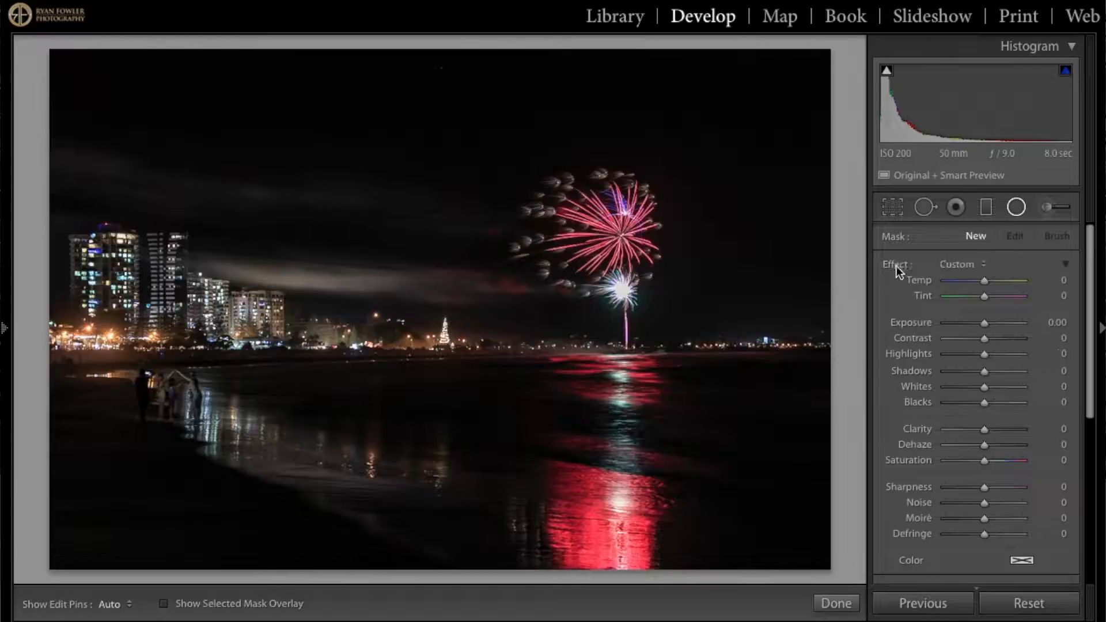
drag(168, 395, 243, 332)
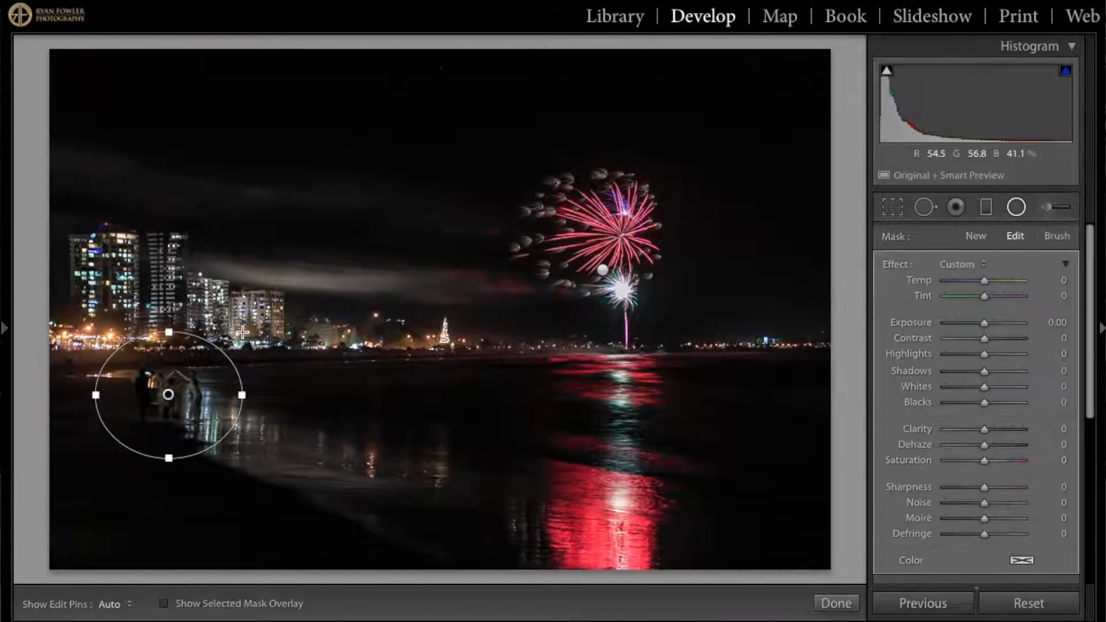
key(o)
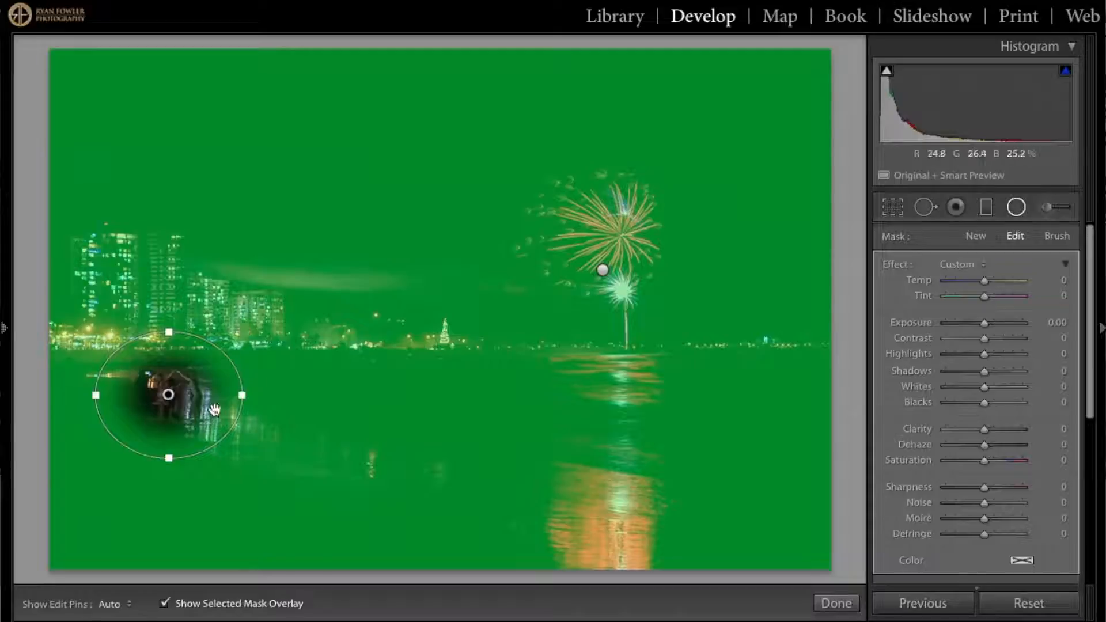
drag(245, 396, 258, 394)
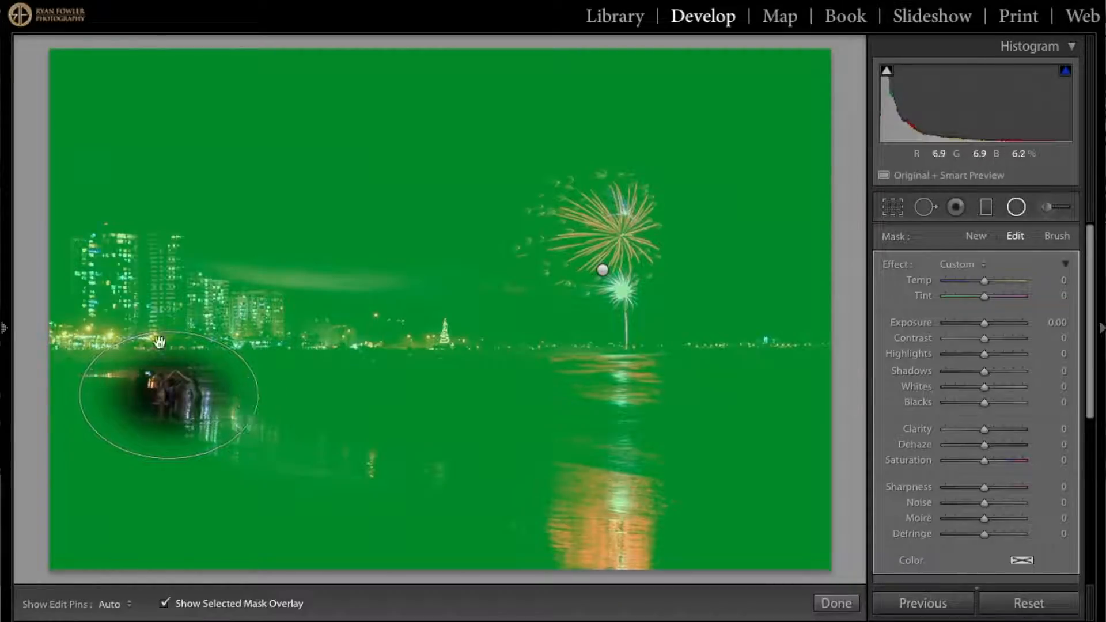
drag(169, 332, 169, 315)
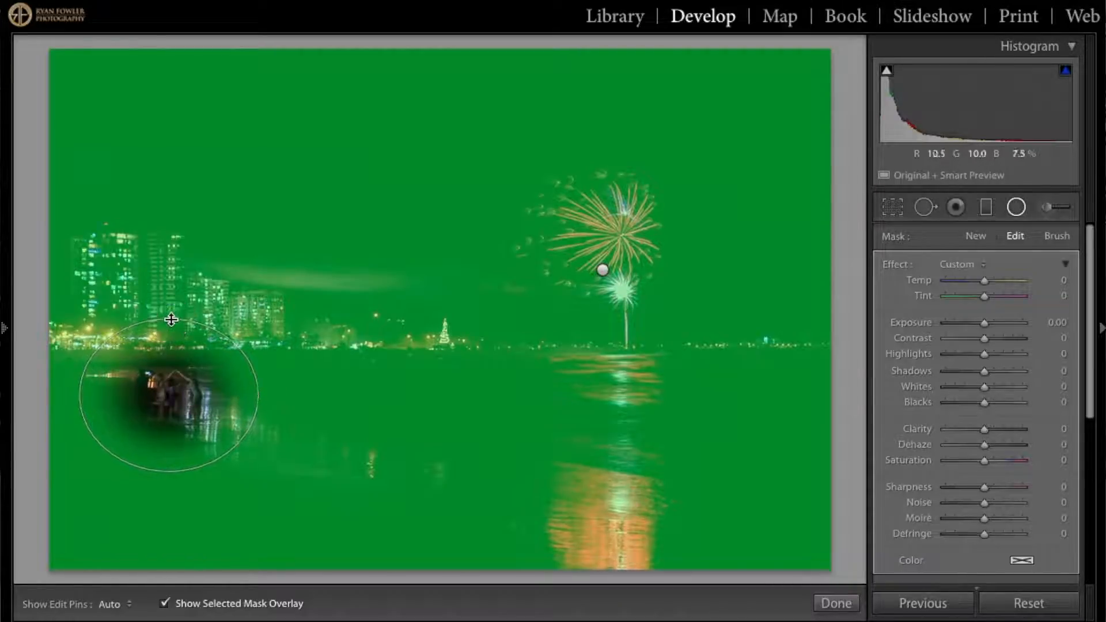
- Set the people's radial filter Feather to 27, widen its ellipse slightly, and finish editing the filter
scroll(948, 499, down, 3)
drag(983, 513, 970, 513)
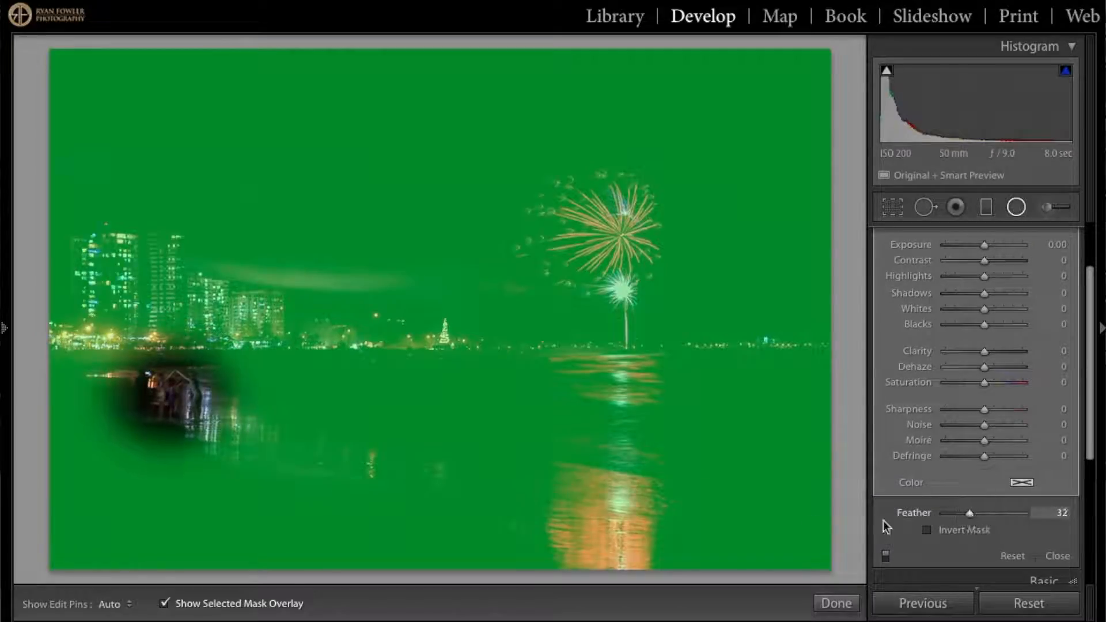
drag(170, 395, 168, 398)
drag(968, 510, 966, 514)
drag(247, 390, 271, 398)
click(836, 603)
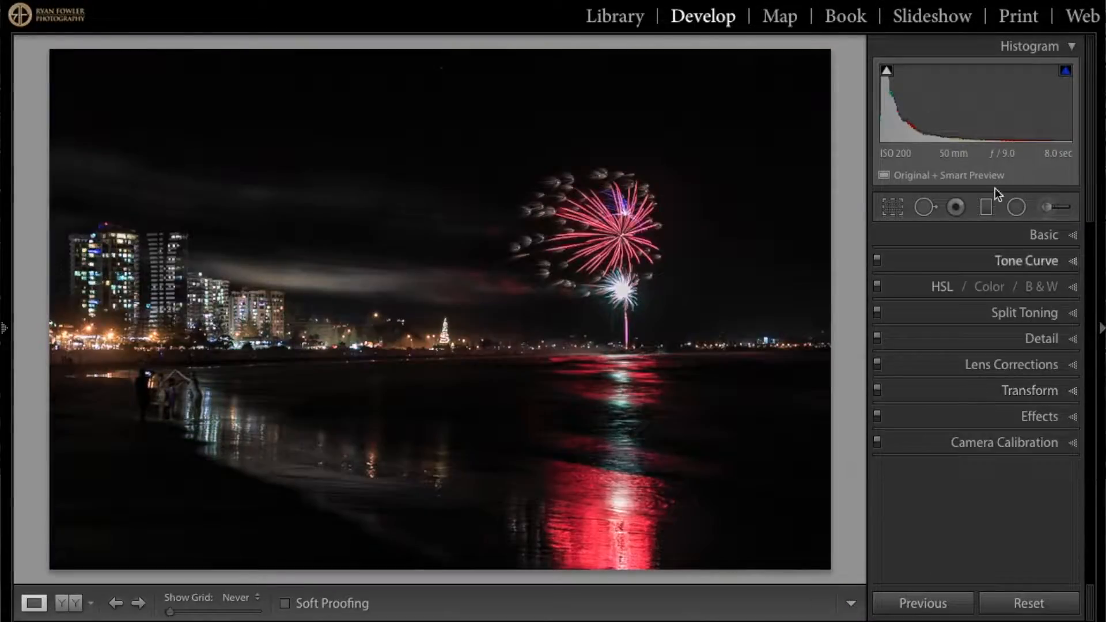
- Reselect the people's radial filter, hide its overlay, invert its mask, and set Shadows to 100
click(1016, 207)
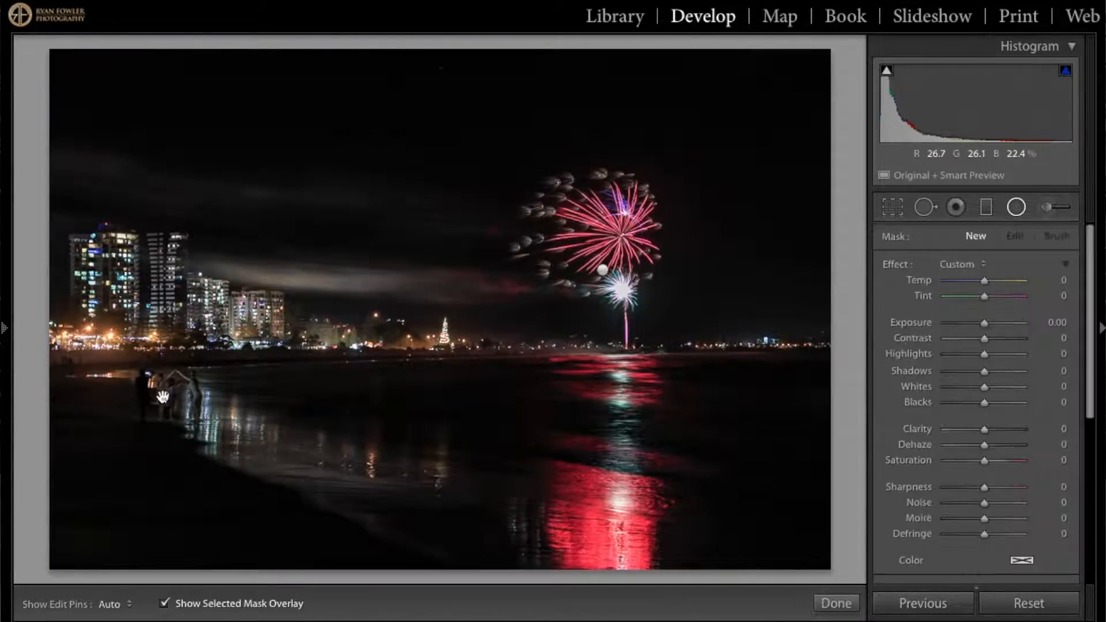
click(165, 396)
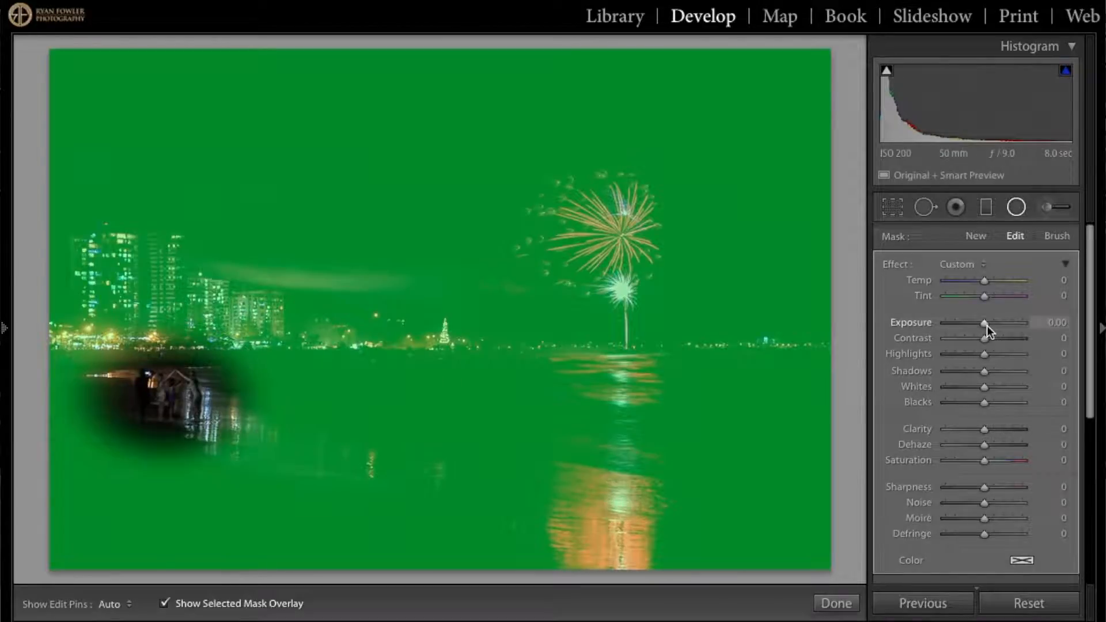
key(o)
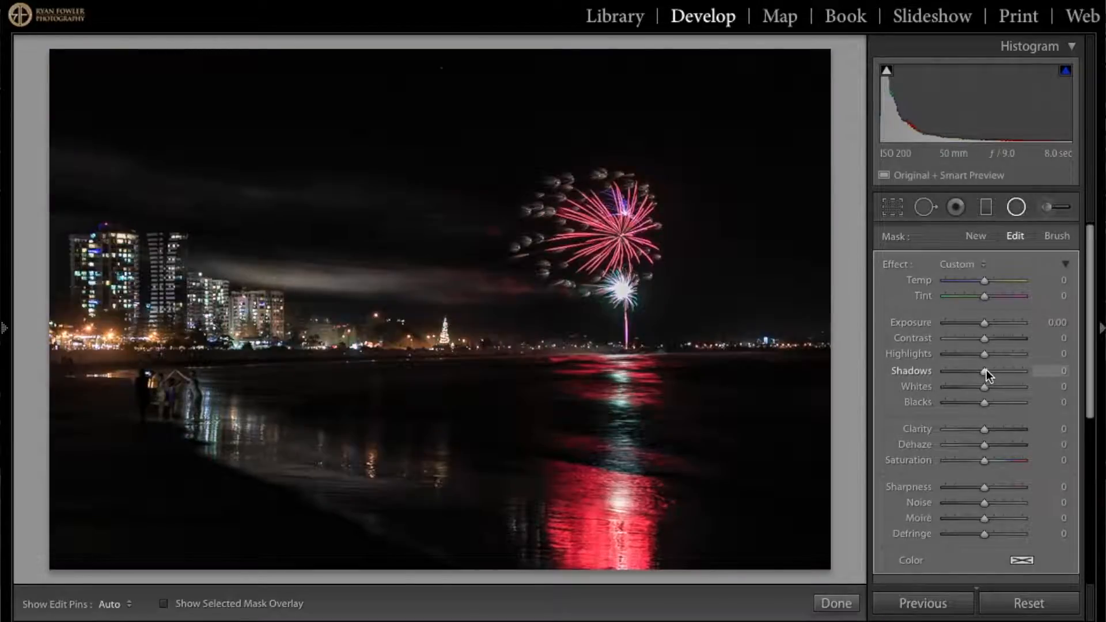
scroll(979, 392, down, 3)
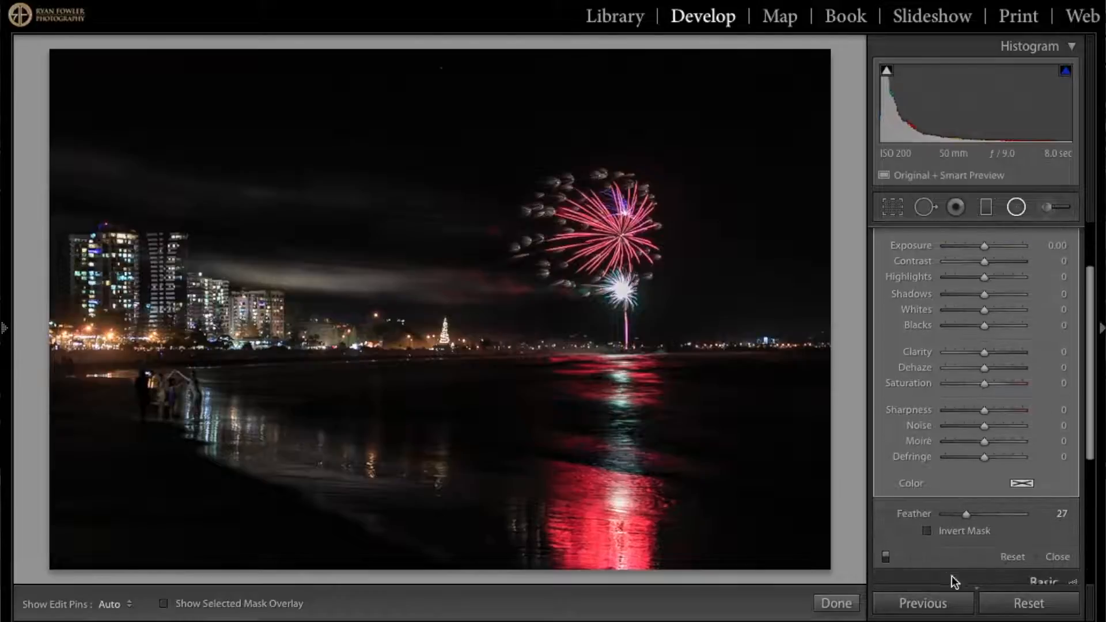
click(948, 529)
scroll(957, 337, up, 2)
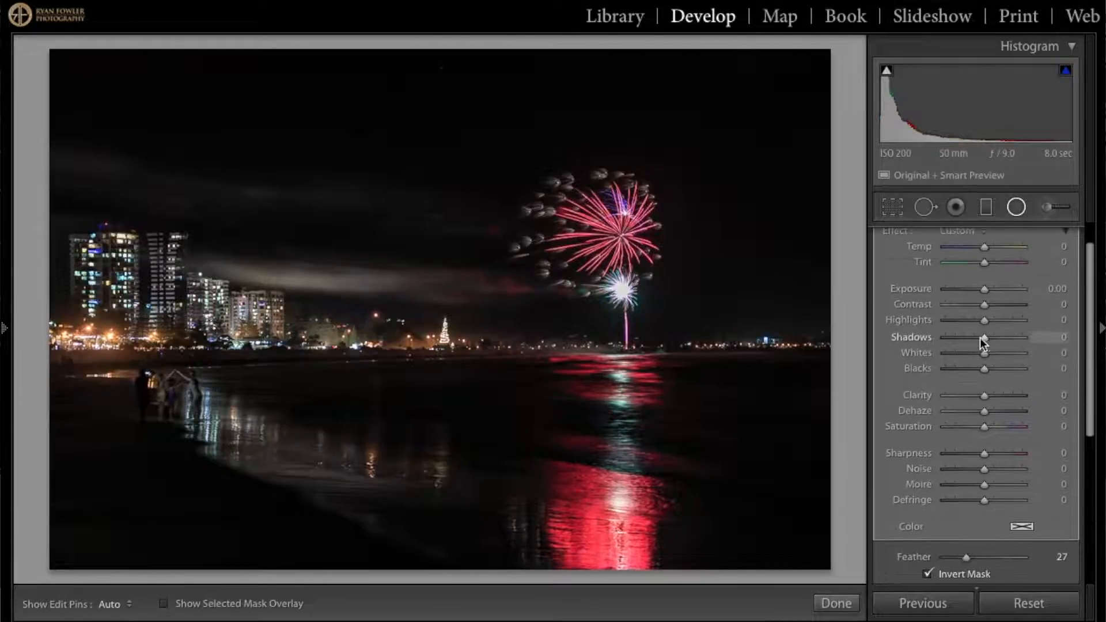
drag(984, 341, 1031, 344)
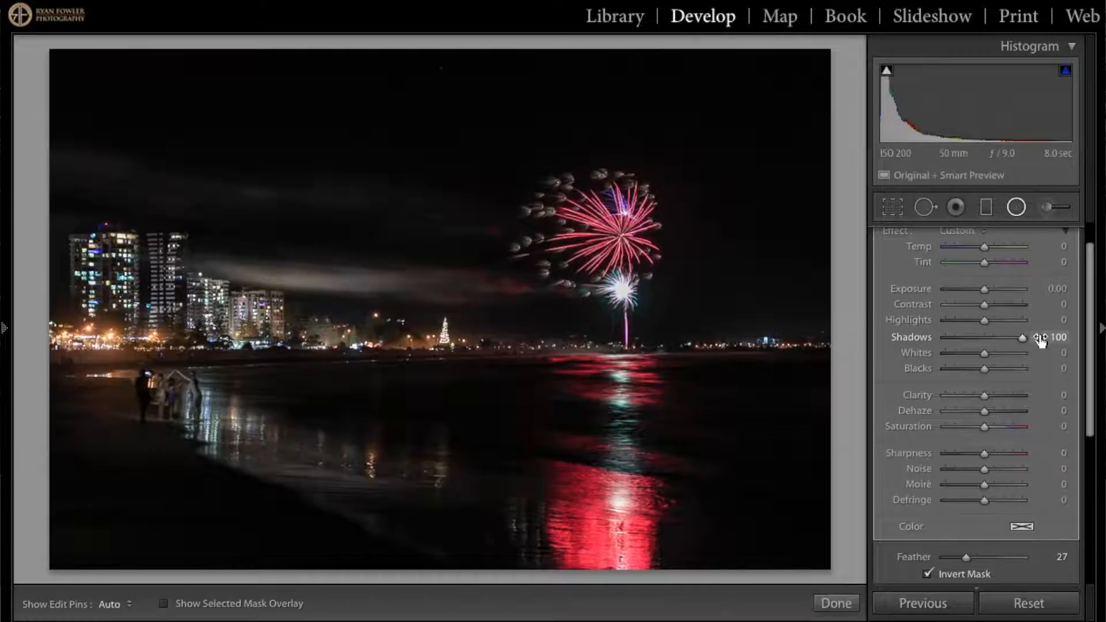
- Set the people's radial filter Exposure to 0.30 and finish editing the filter
drag(165, 397, 272, 473)
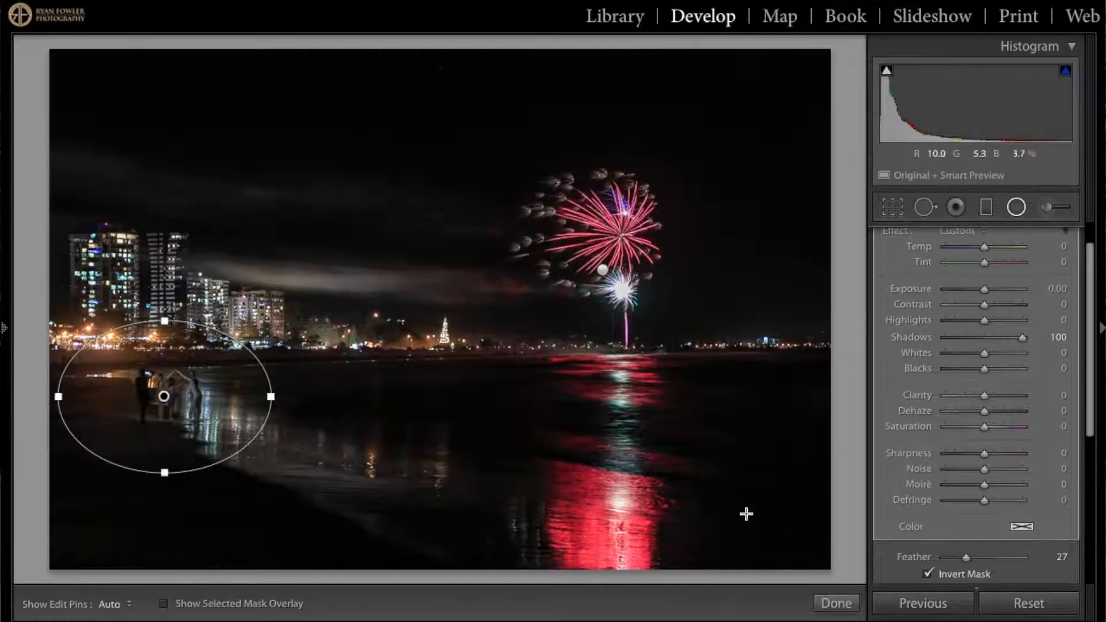
click(149, 383)
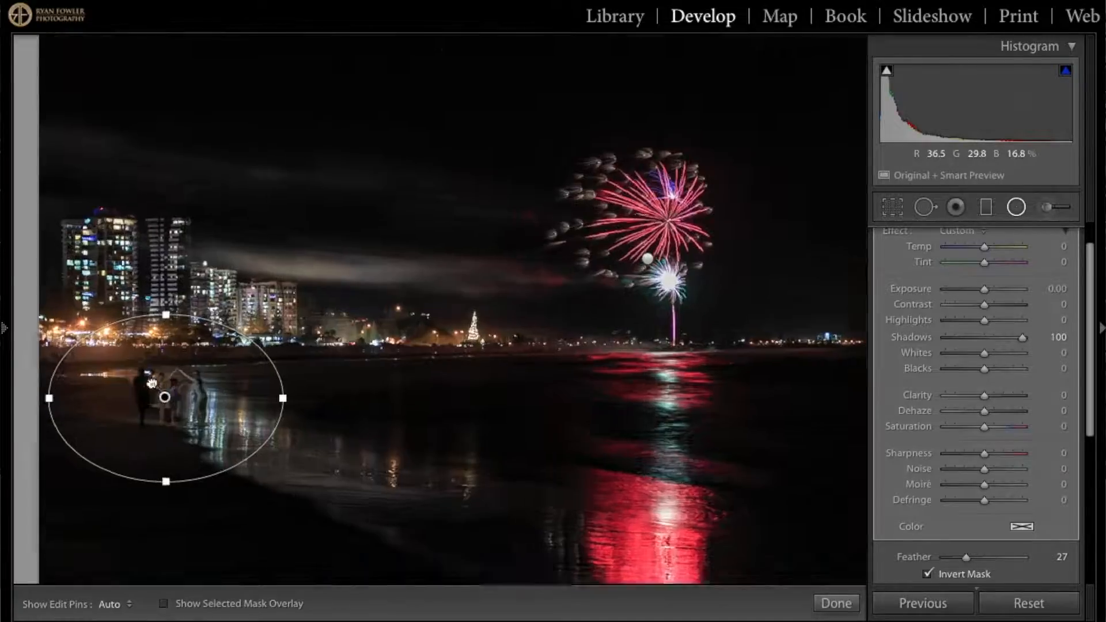
drag(150, 383, 324, 320)
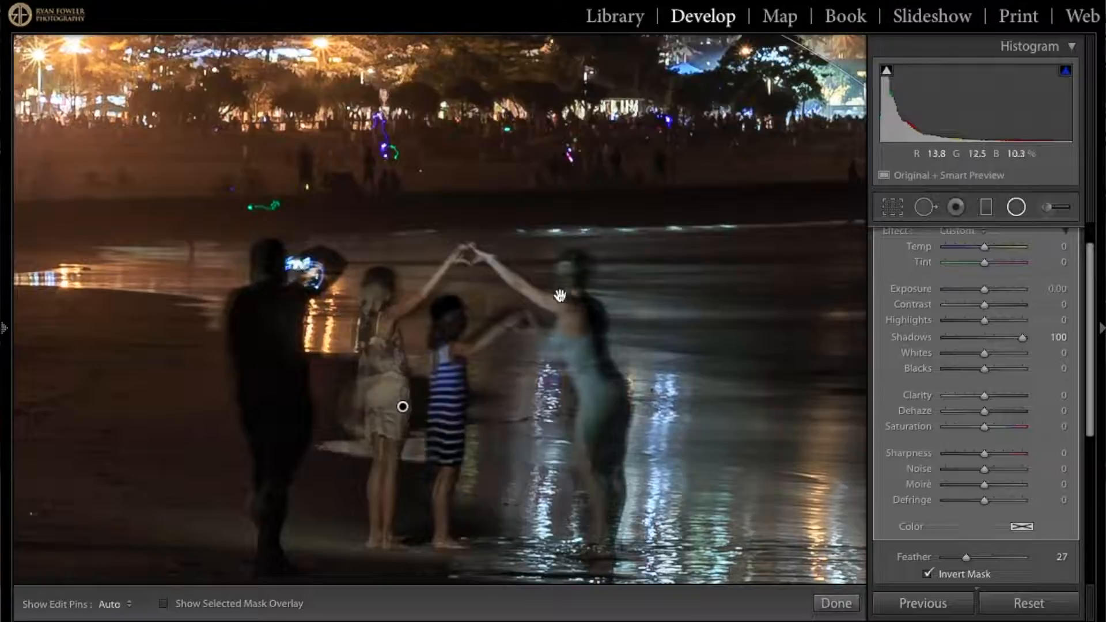
click(499, 384)
click(839, 603)
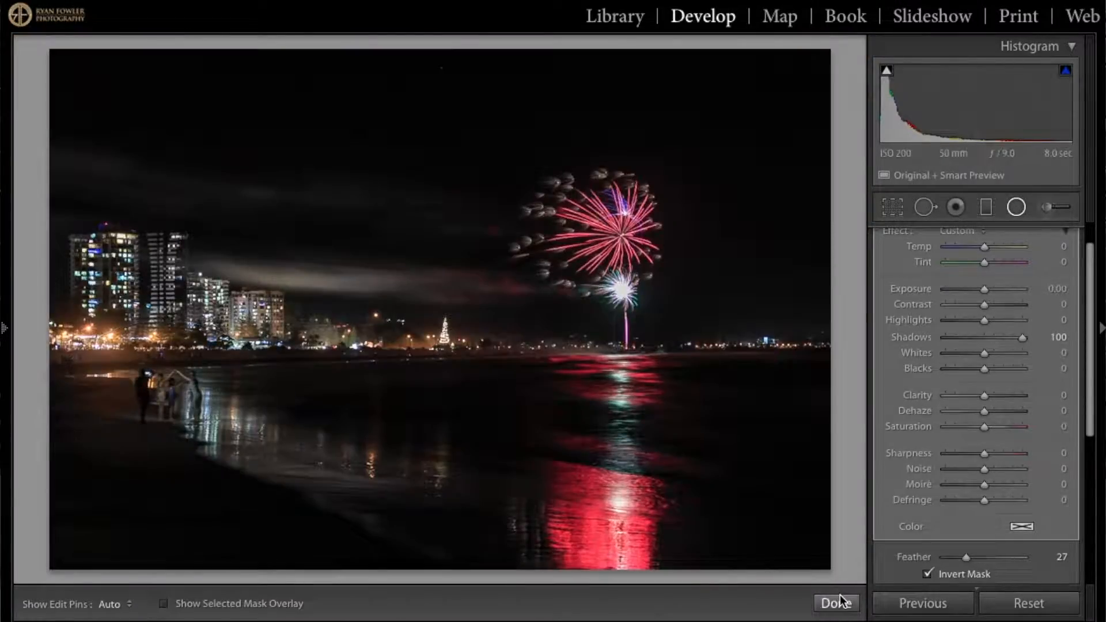
scroll(933, 464, down, 1)
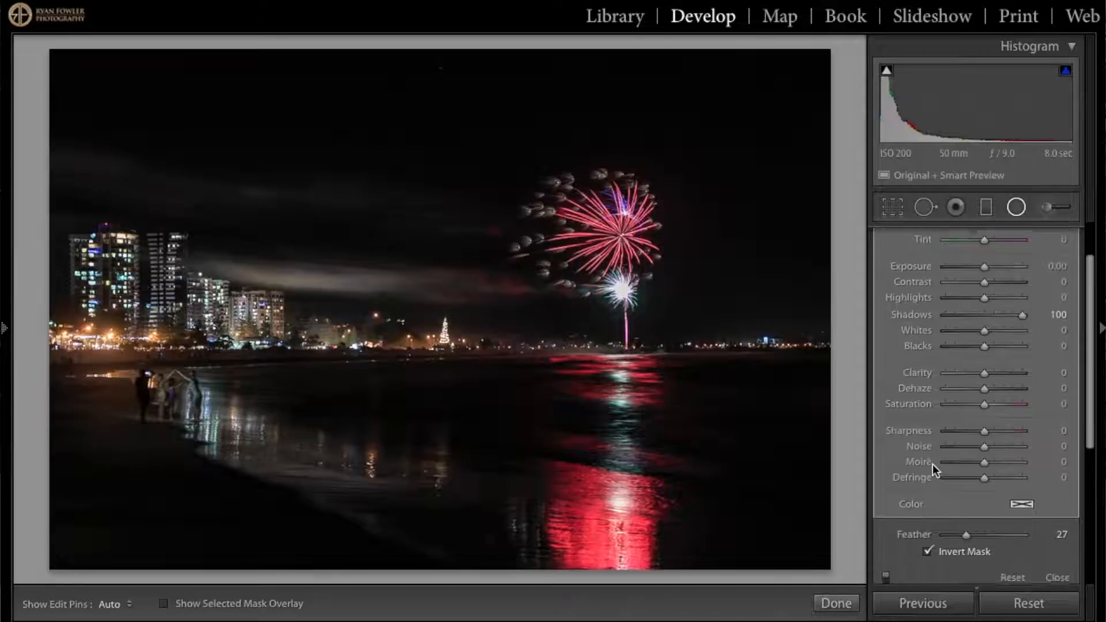
scroll(933, 465, down, 1)
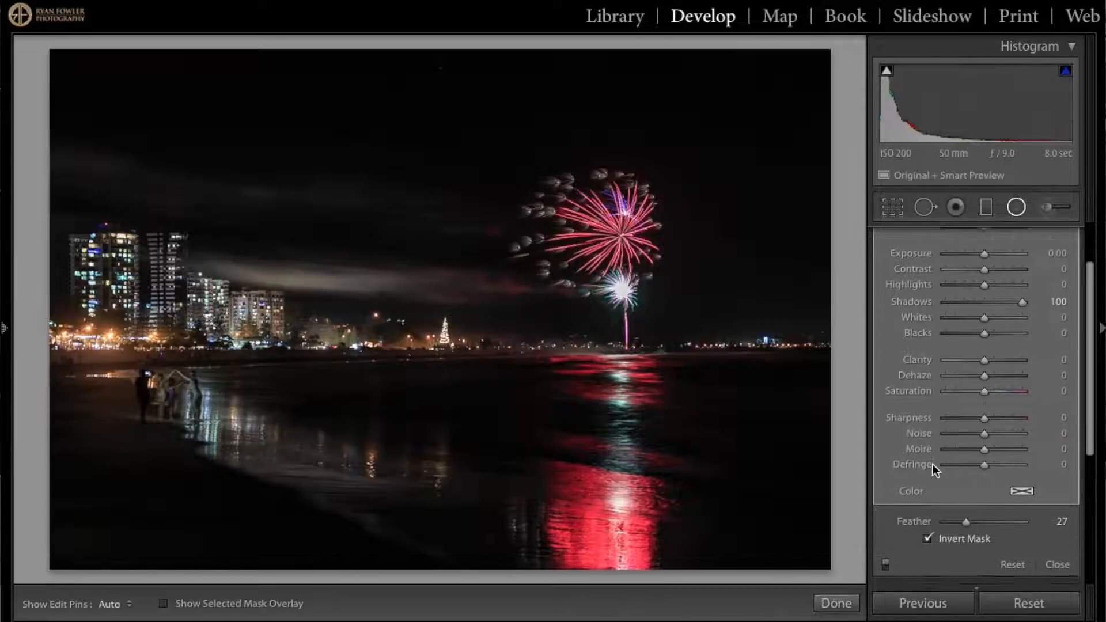
scroll(932, 464, up, 2)
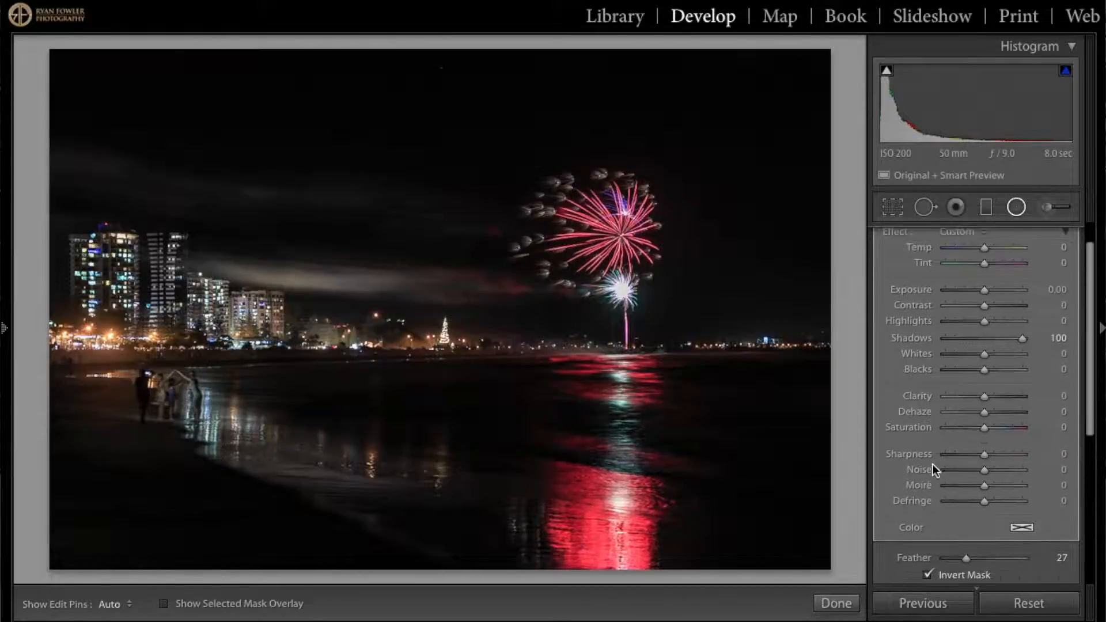
click(1042, 288)
key(Up)
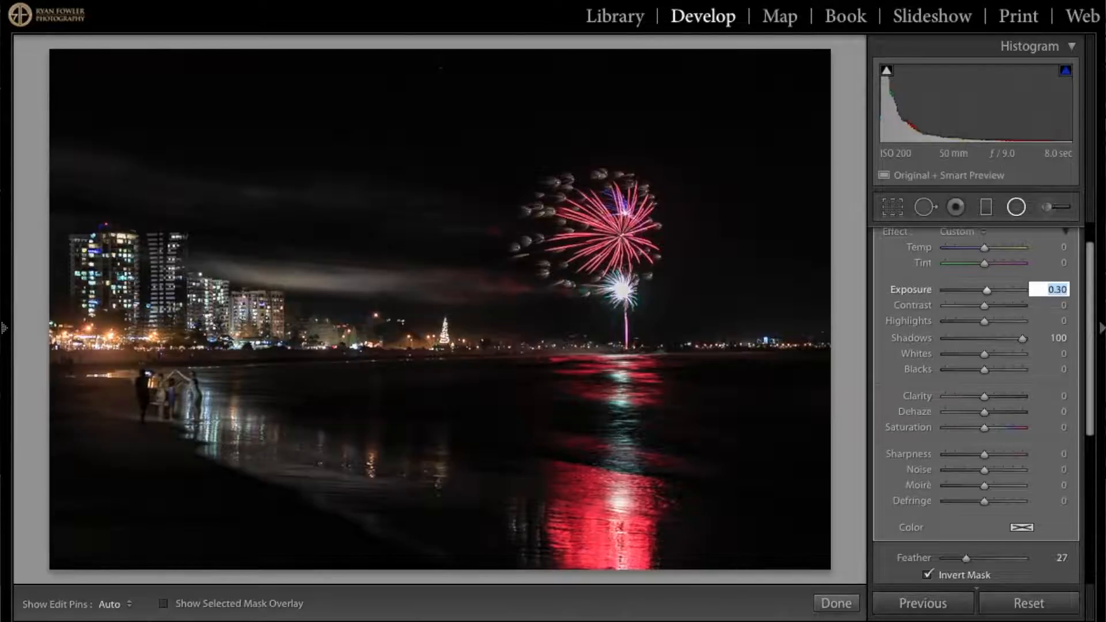
key(Return)
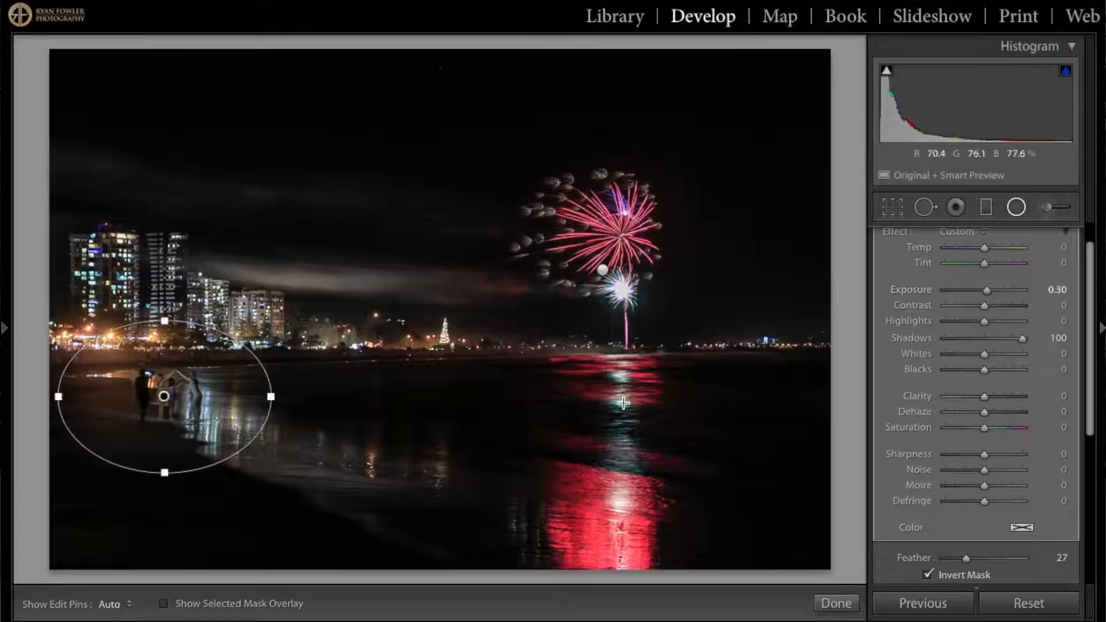
click(836, 603)
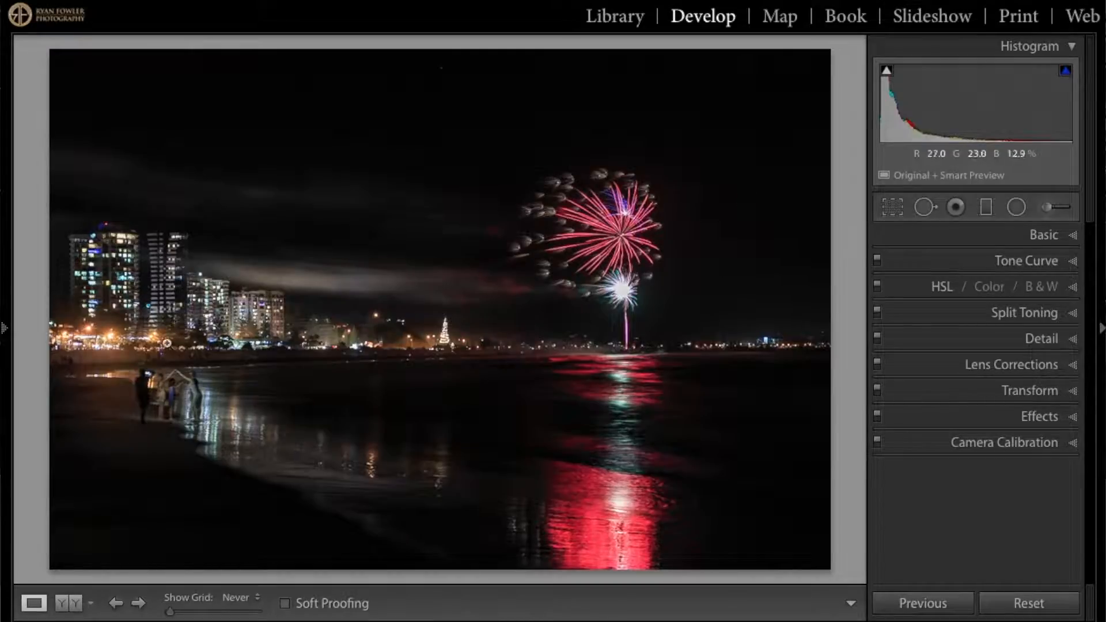
- Draw a new radial filter ellipse around the city buildings, show its mask overlay, and invert the mask
click(1021, 213)
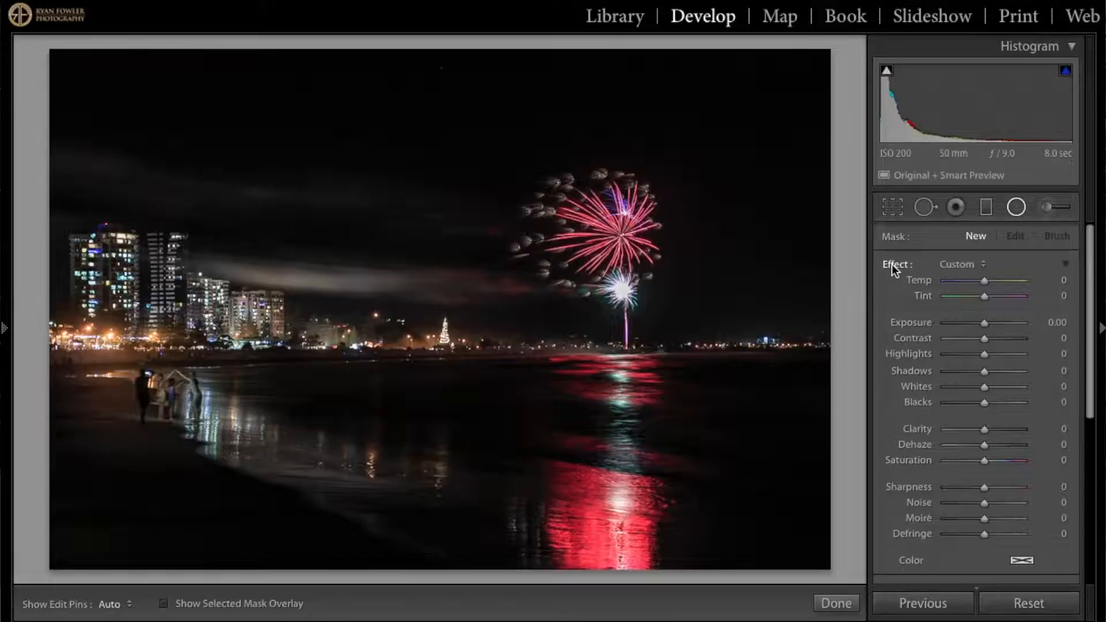
drag(168, 295, 379, 180)
drag(171, 296, 179, 289)
key(o)
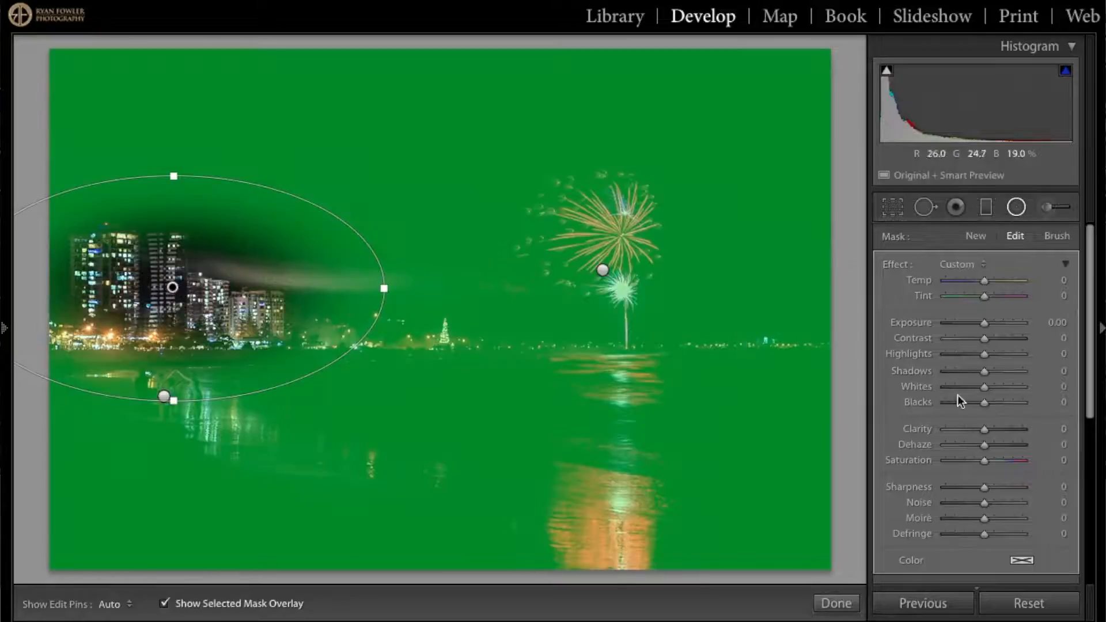
scroll(993, 421, down, 3)
click(928, 524)
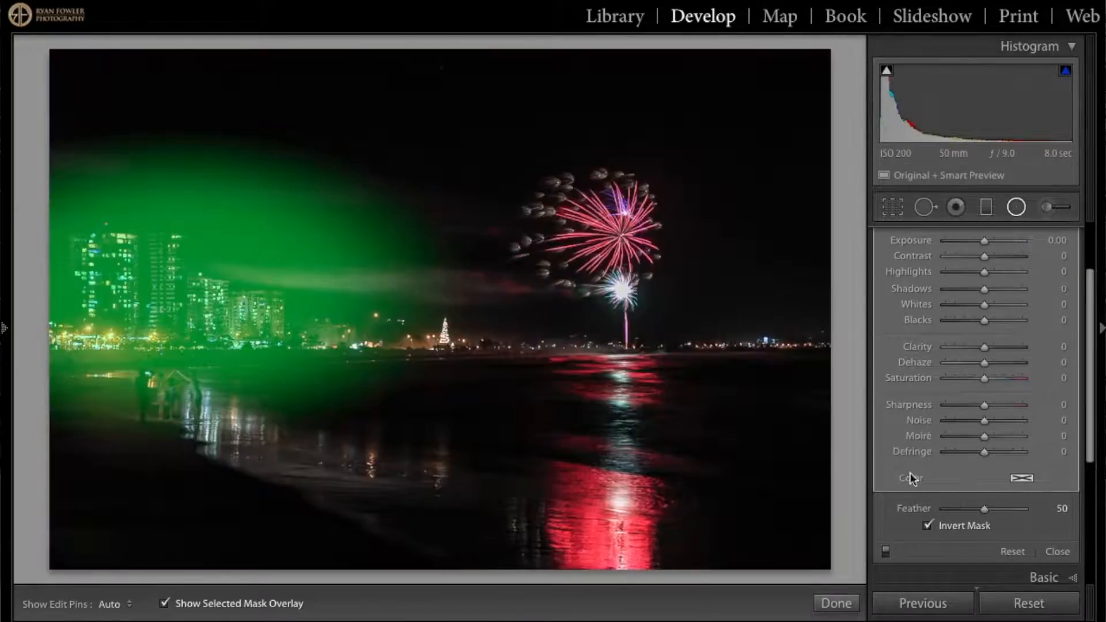
- Narrow, flatten and slightly tilt the buildings' ellipse, shift it slightly right to fit the skyline, and hide the mask overlay
drag(380, 288, 317, 294)
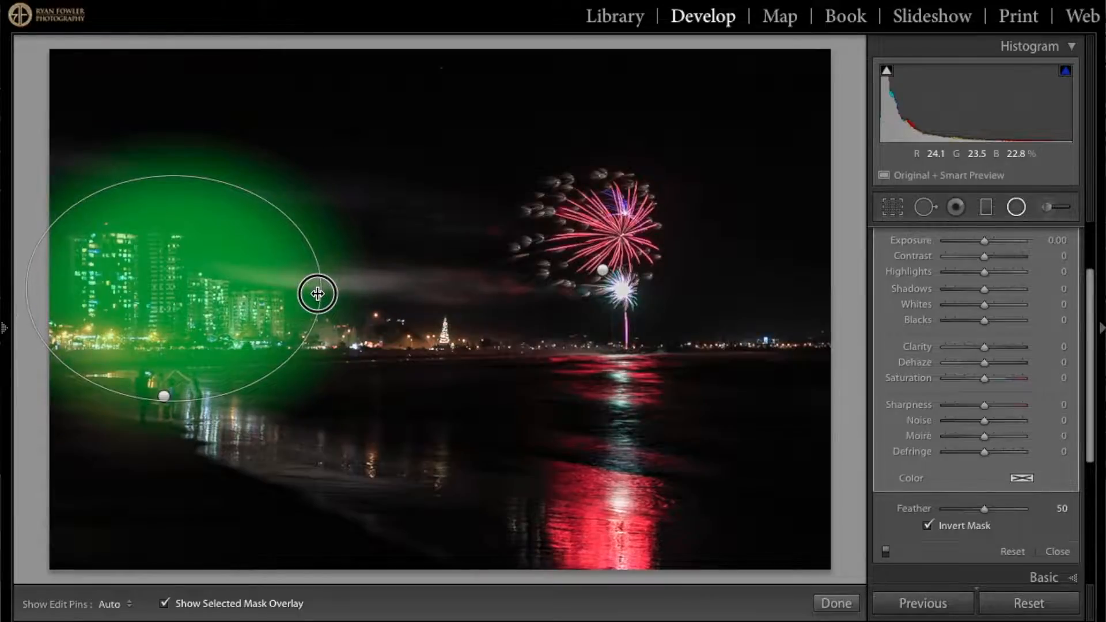
drag(165, 396, 174, 373)
drag(336, 286, 335, 300)
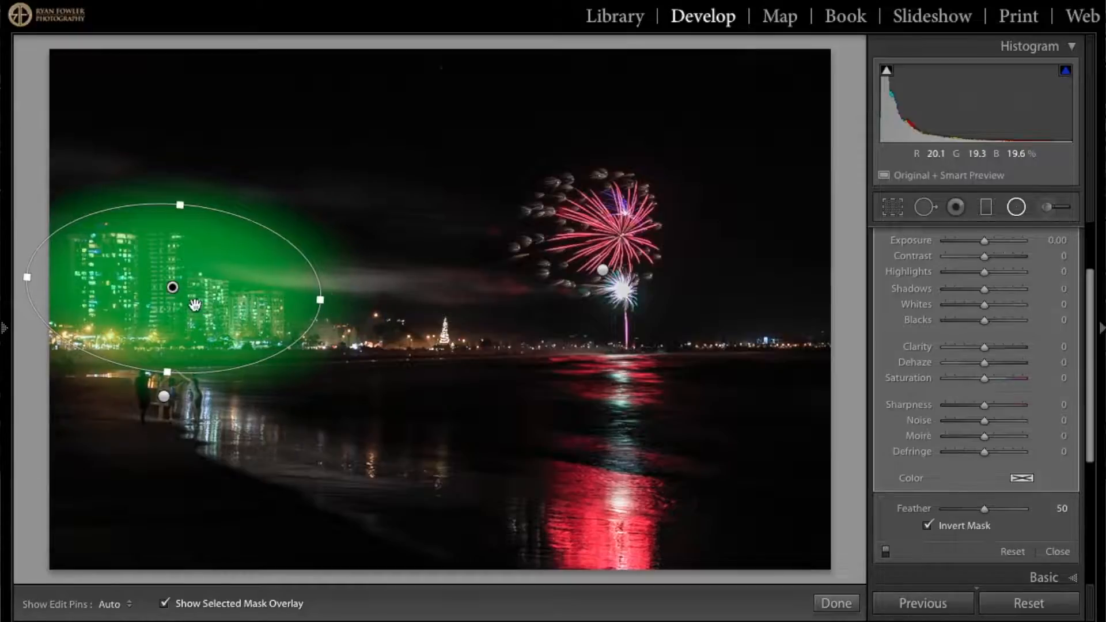
drag(173, 287, 183, 287)
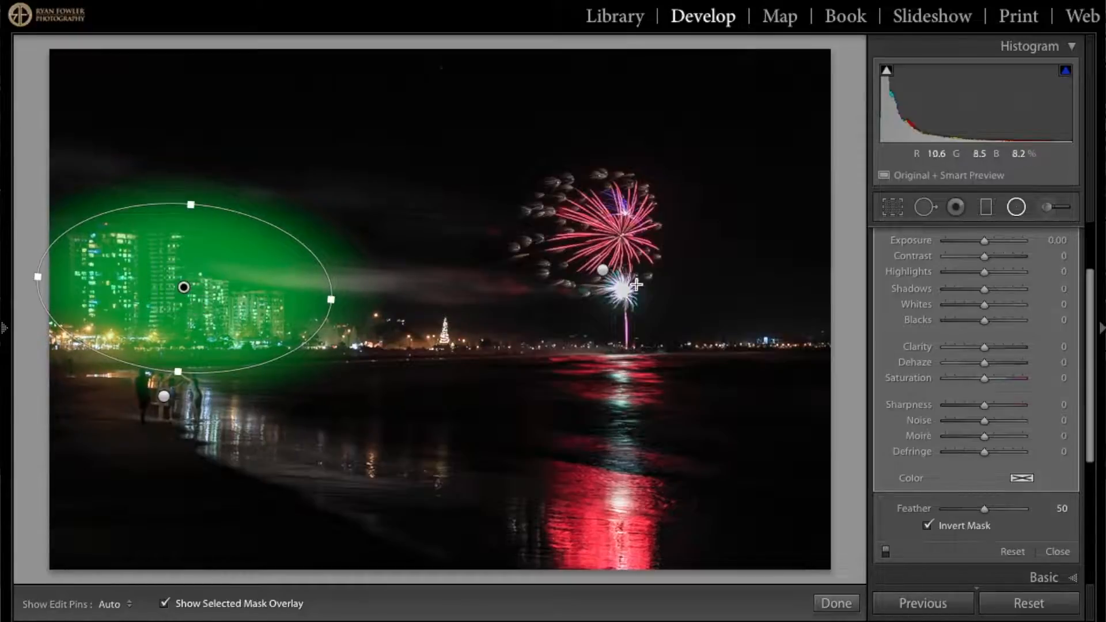
key(o)
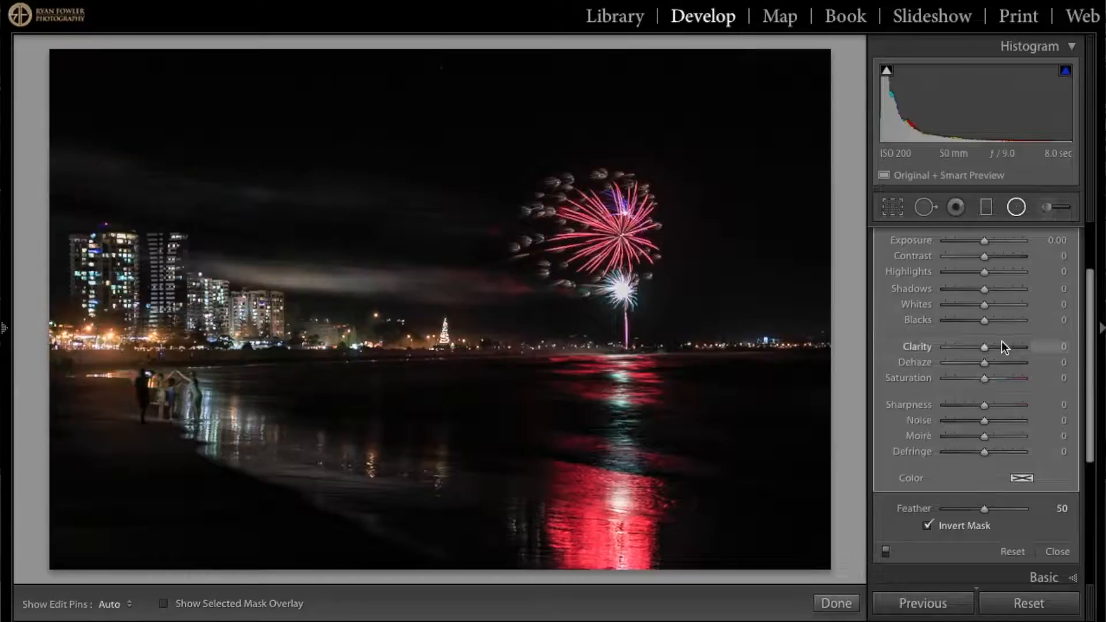
- Reduce the Highlights in the city buildings' radial filter to tone down the brightest lights
scroll(1002, 342, up, 3)
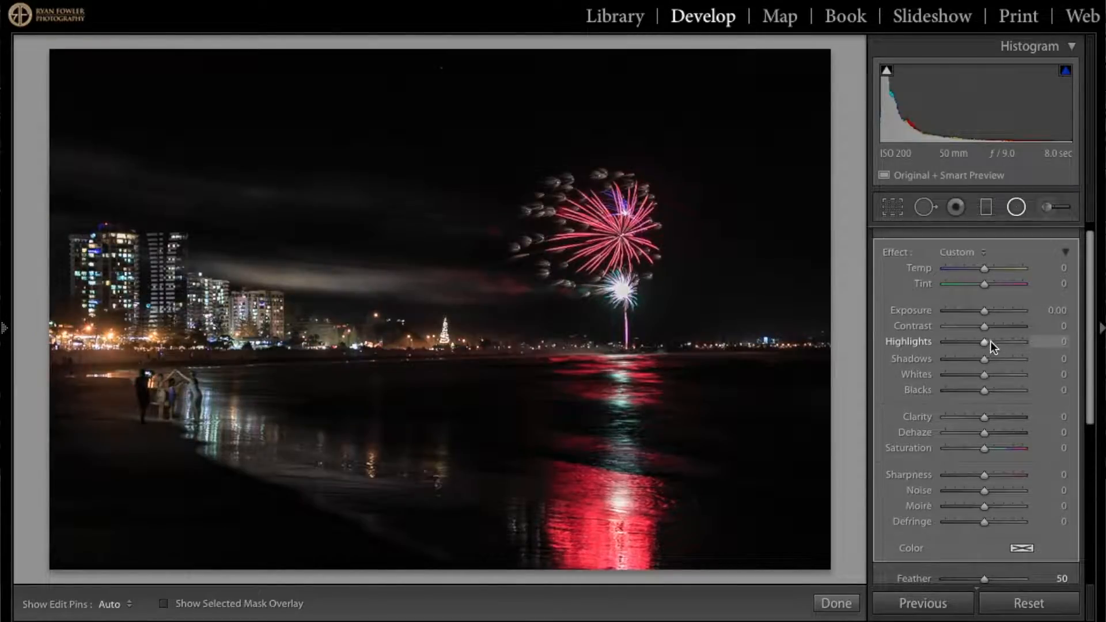
mouse_move(987, 362)
mouse_down()
mouse_move(1023, 364)
mouse_move(974, 348)
mouse_up()
- Compare the photo with the radial filter adjustments switched off and on, leave them on, and finish editing the filters
scroll(974, 406, down, 5)
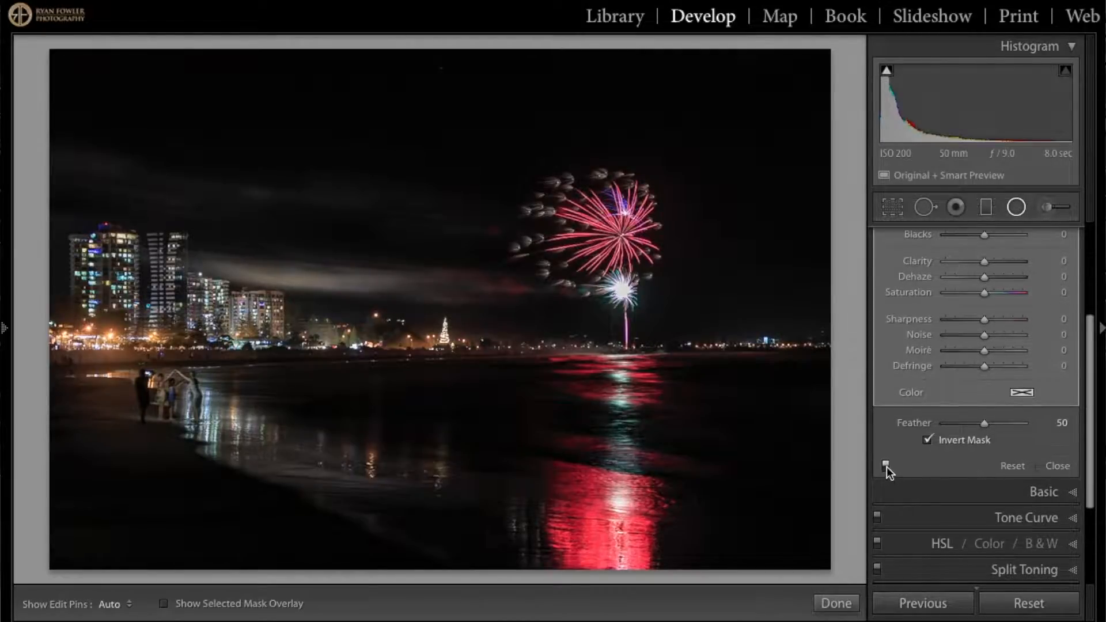
click(886, 465)
click(886, 465)
click(886, 465)
click(886, 465)
click(886, 465)
click(886, 465)
click(886, 465)
click(885, 466)
click(885, 466)
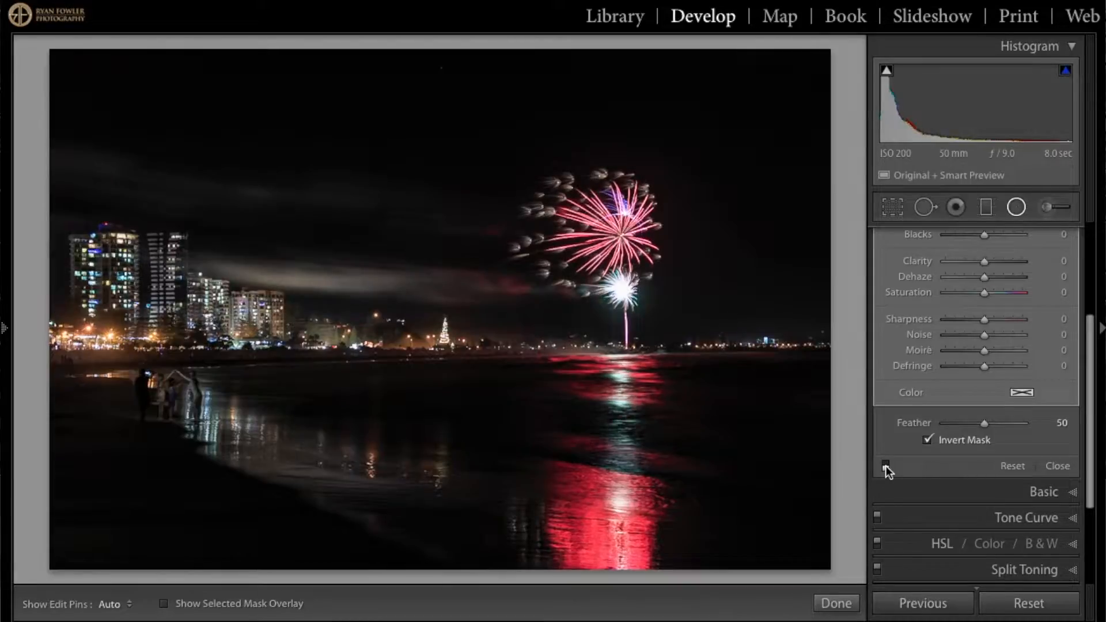
click(886, 466)
click(838, 602)
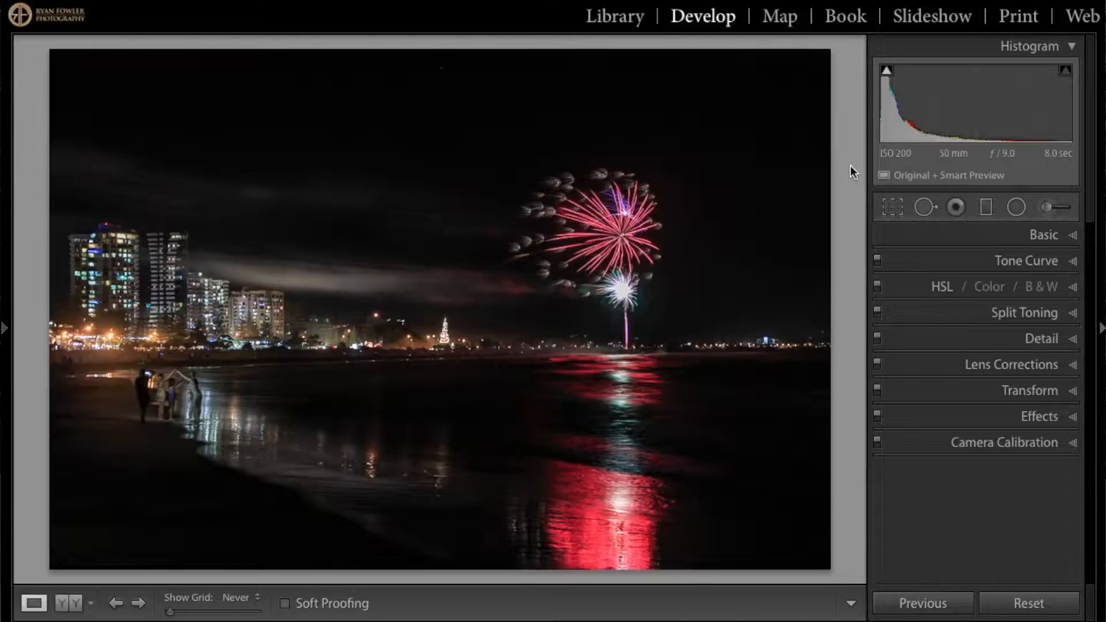
- Crop the photo tighter at the original aspect ratio, trimming mainly the empty sky and right side, reposition it slightly, and apply the crop
key(r)
drag(831, 47, 793, 93)
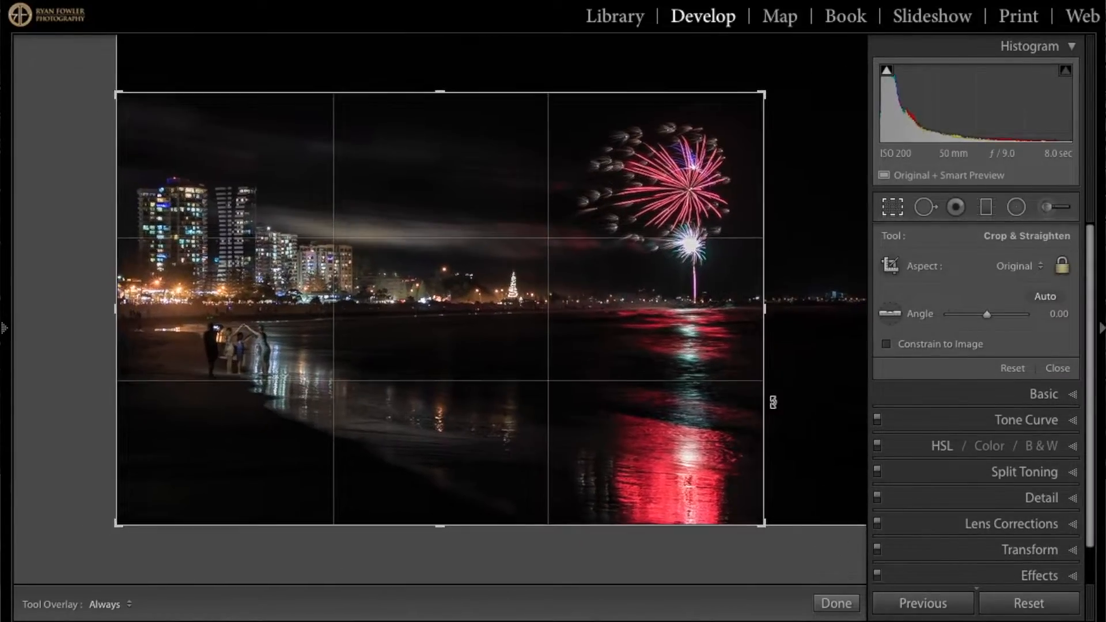
mouse_move(627, 413)
mouse_down()
mouse_move(638, 414)
mouse_move(612, 415)
mouse_up()
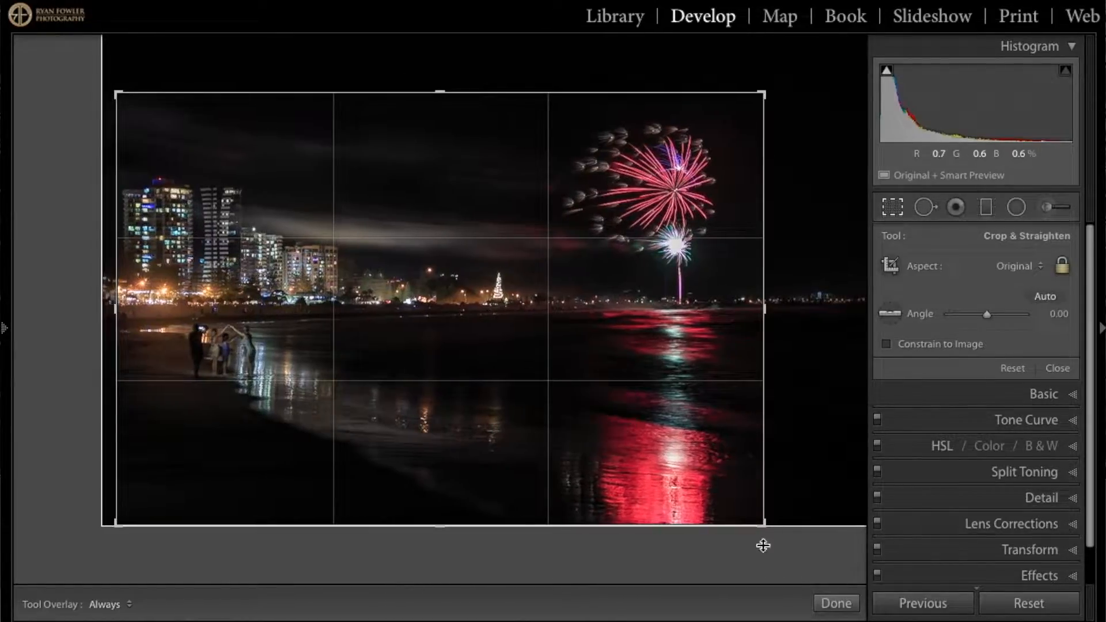
click(830, 602)
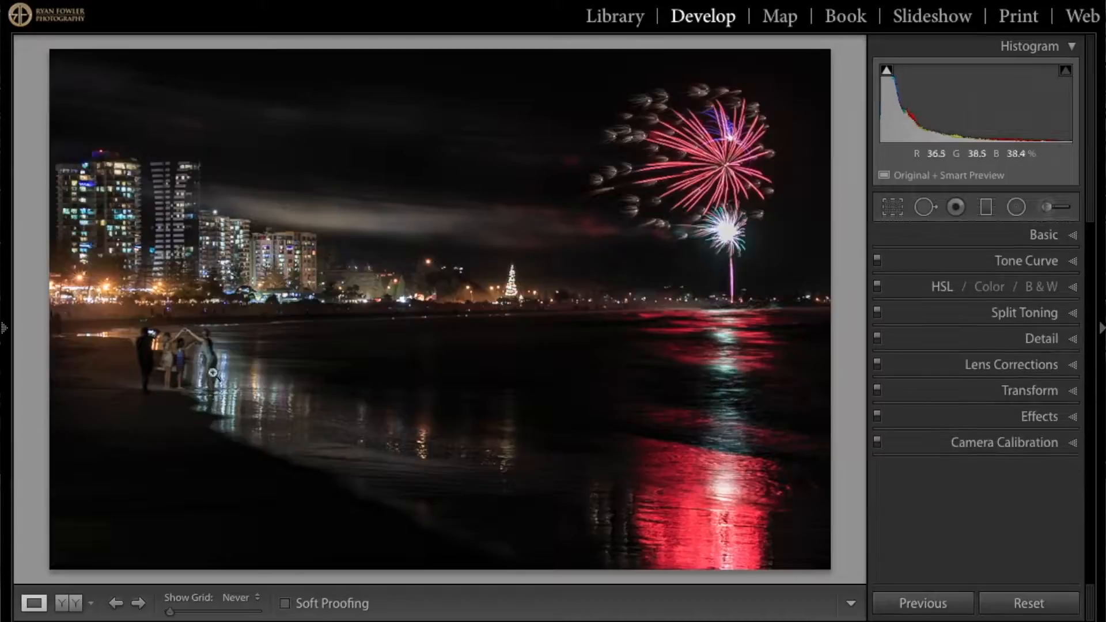